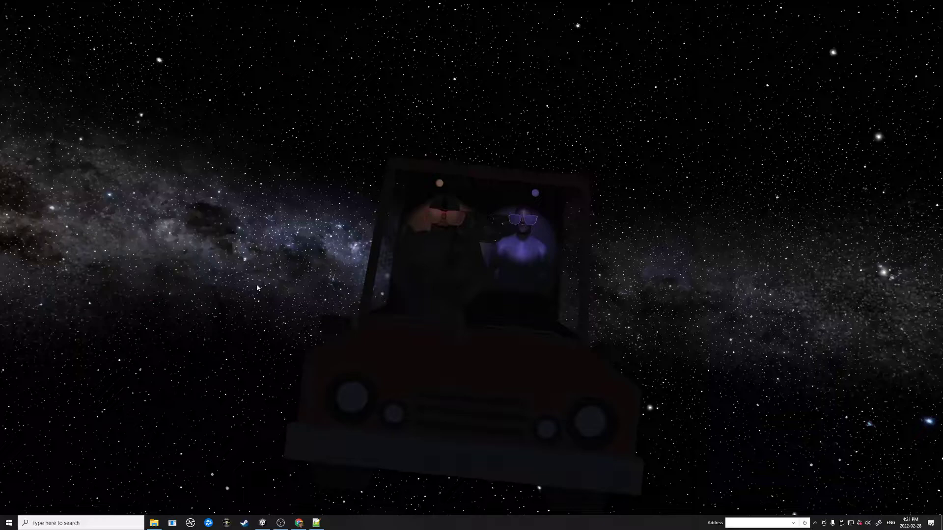
Step: Open Unity Hub
key(super)
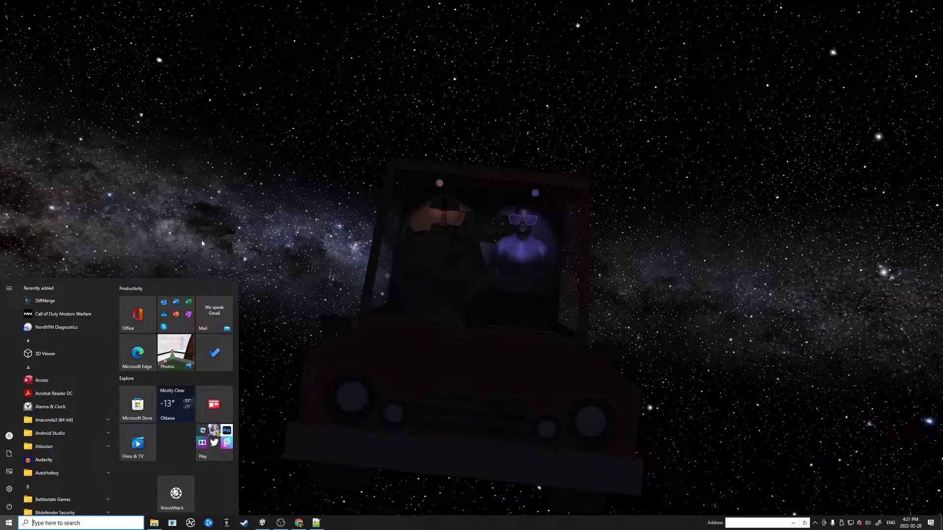
text(unity)
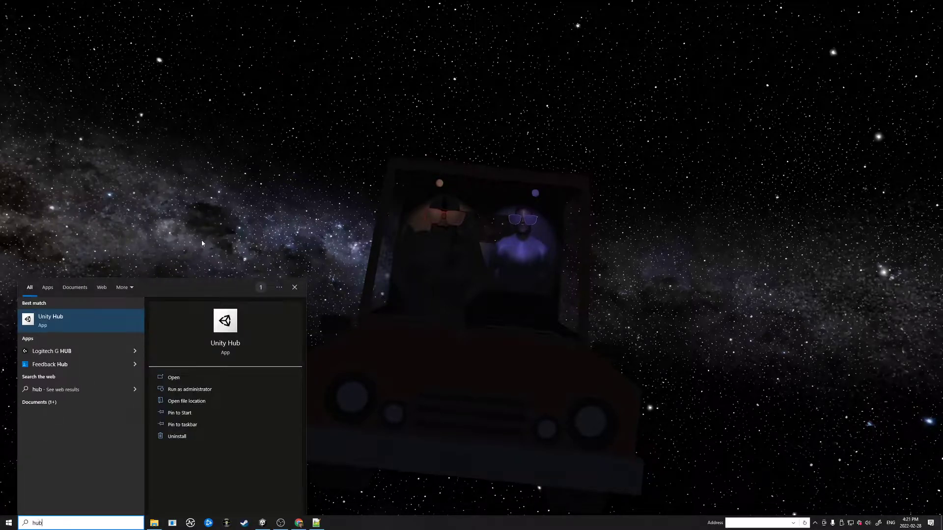
key(Return)
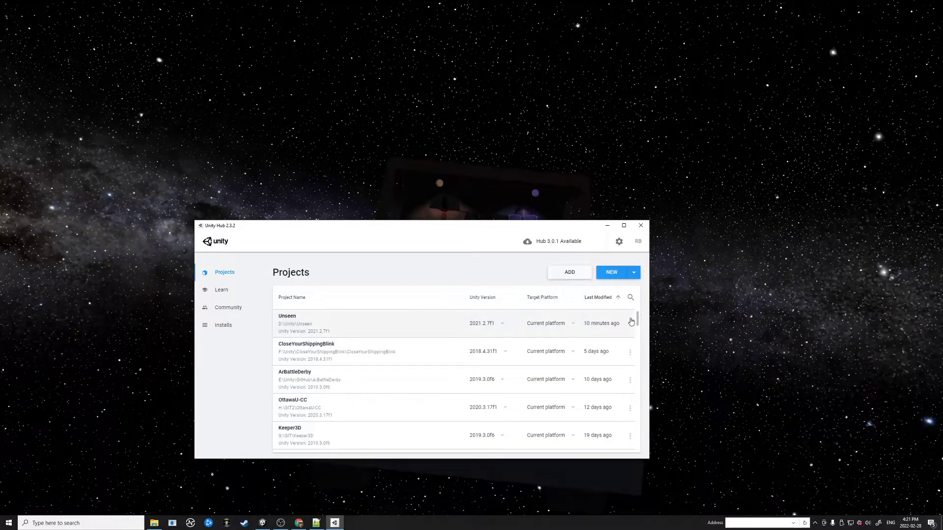
Step: Show the Unseen project's location in Explorer and move that window clear of the Hub
click(630, 323)
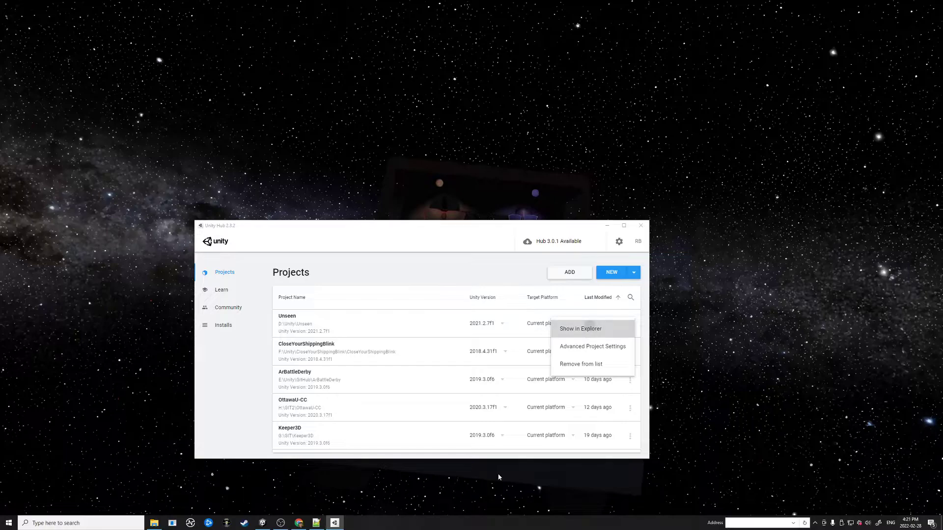
click(591, 328)
click(631, 329)
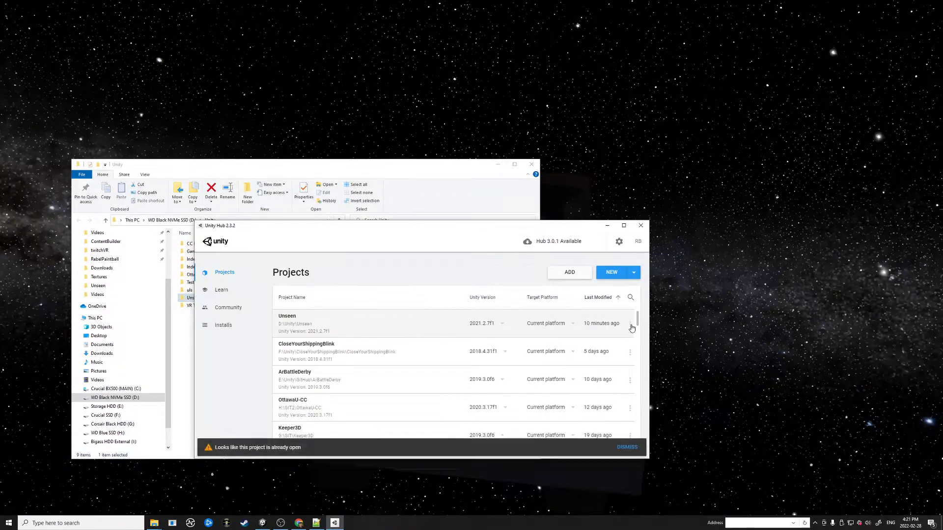
click(630, 324)
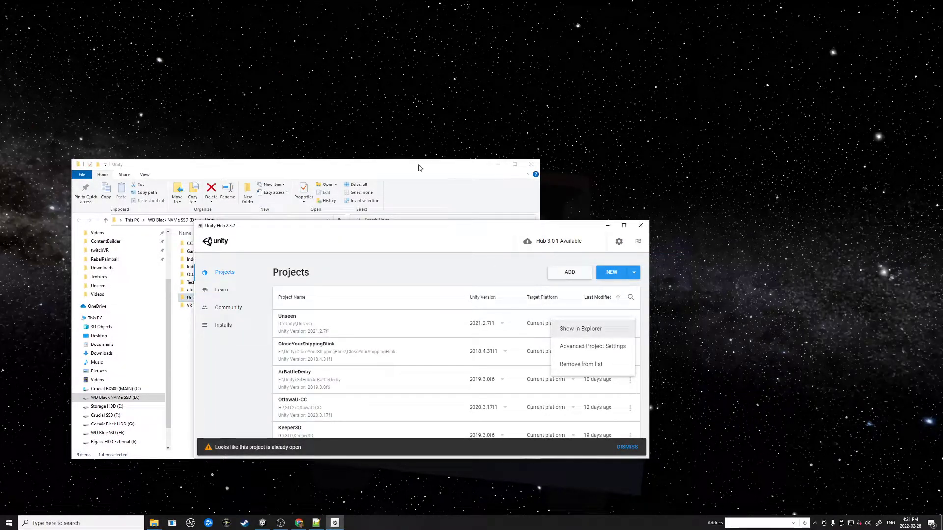
drag(419, 164, 411, 82)
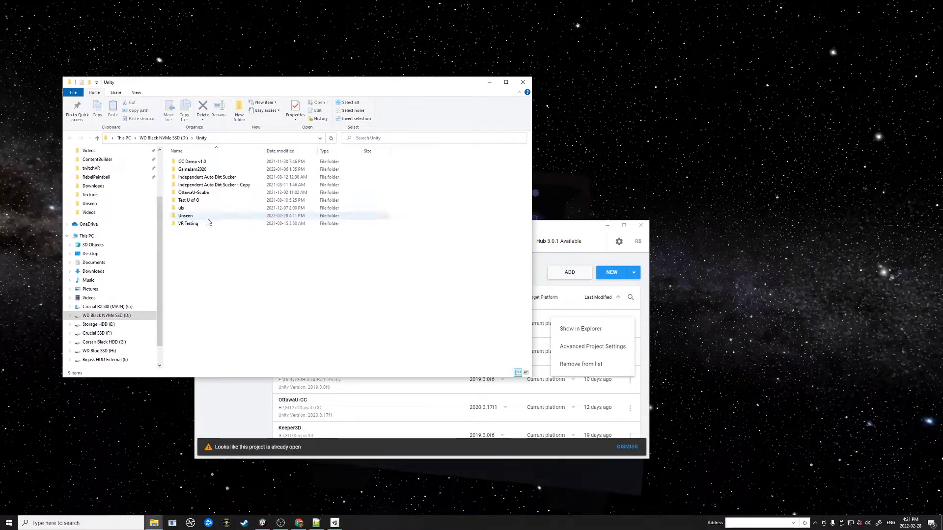
Step: Open the Unseen project folder and go to its hidden .git subfolder, D:\Unity\Unseen\.git
double_click(205, 217)
click(270, 139)
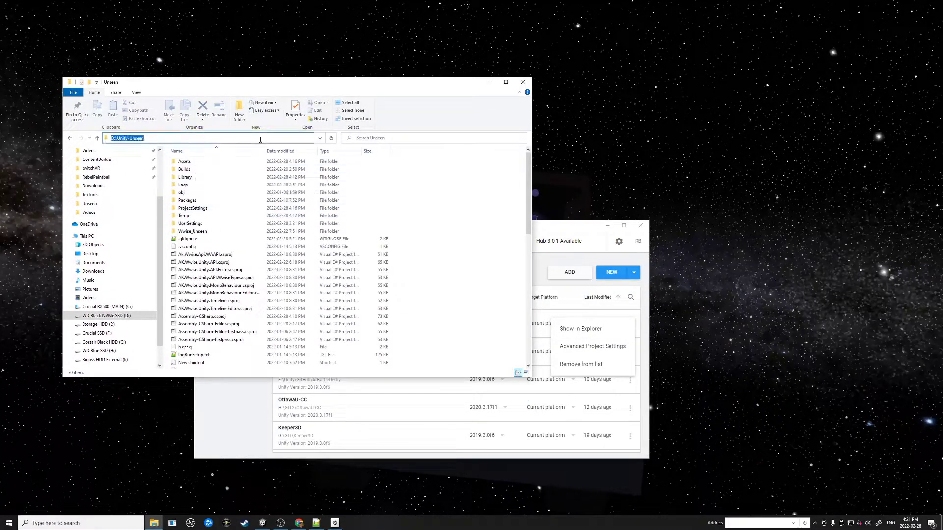
click(270, 139)
text(\.git)
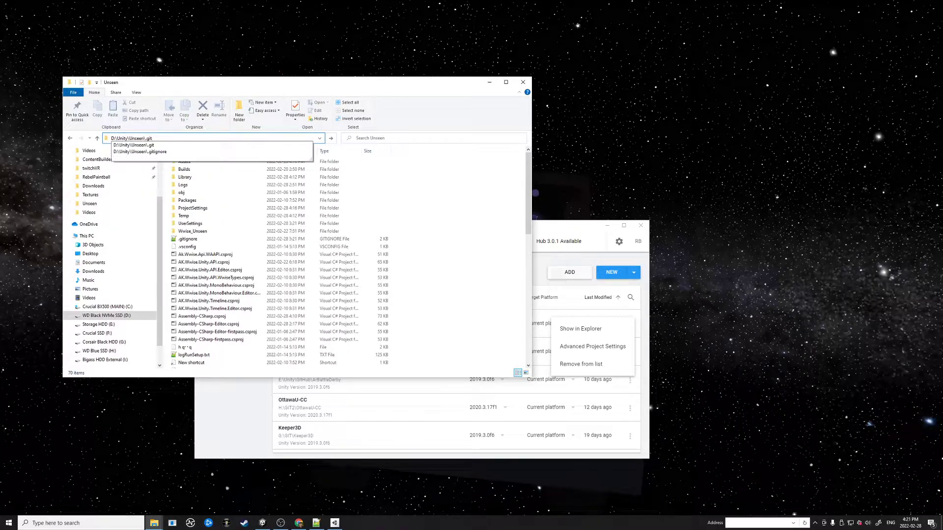
key(Down)
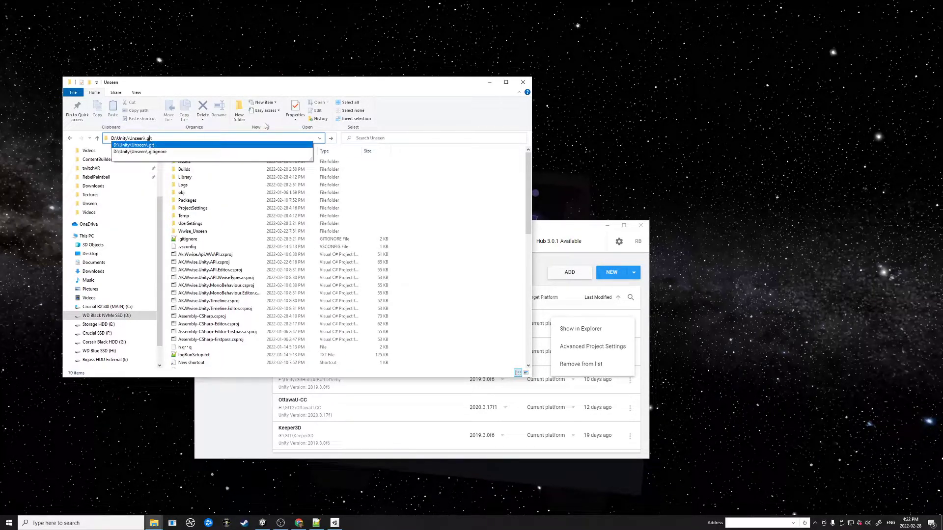
key(Return)
Step: Open the config file of the .git folder for editing in Notepad++
click(204, 138)
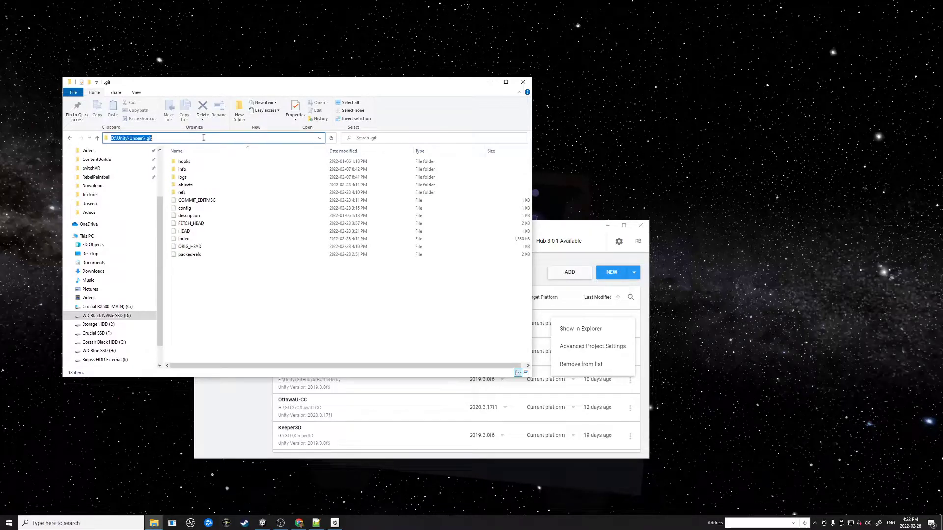
key(Escape)
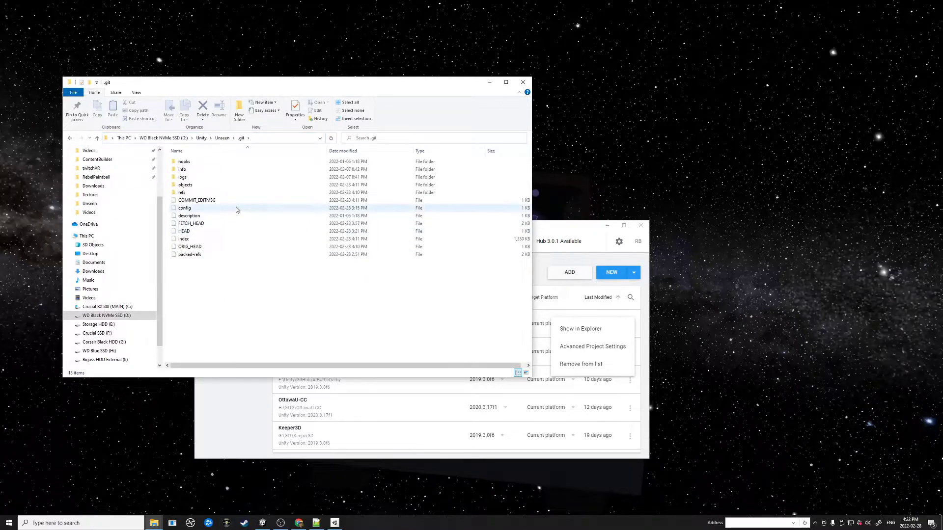
right_click(201, 209)
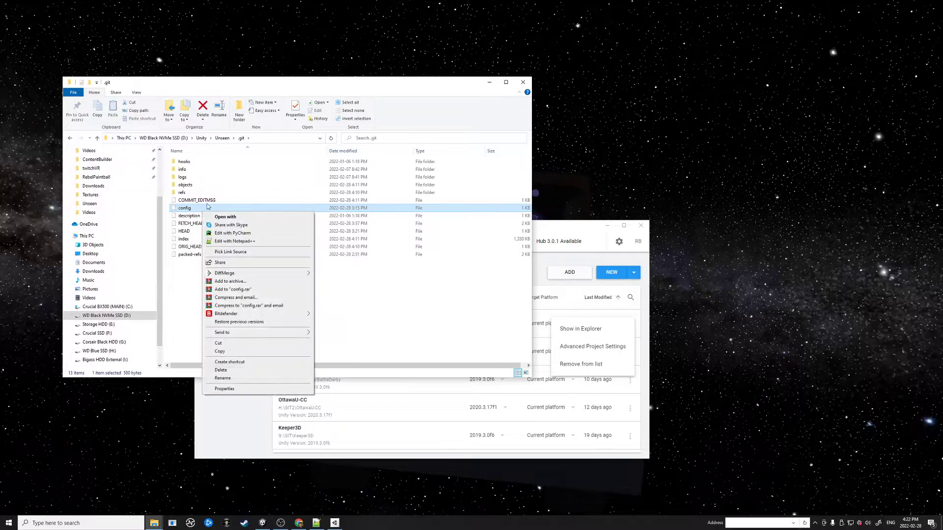
click(251, 243)
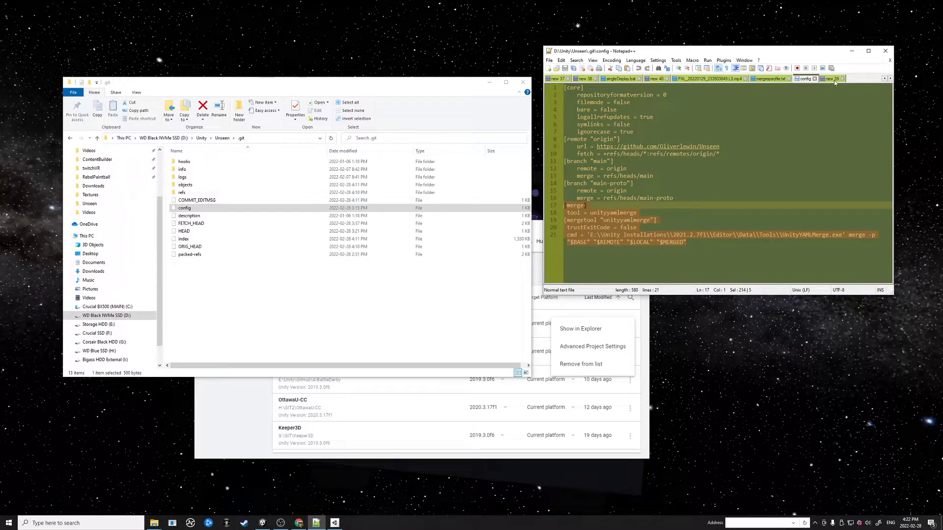
Step: Examine the unityyamlmerge mergetool entry in the config, especially the UnityYAMLMerge.exe path in its cmd line
click(701, 222)
drag(592, 235, 702, 234)
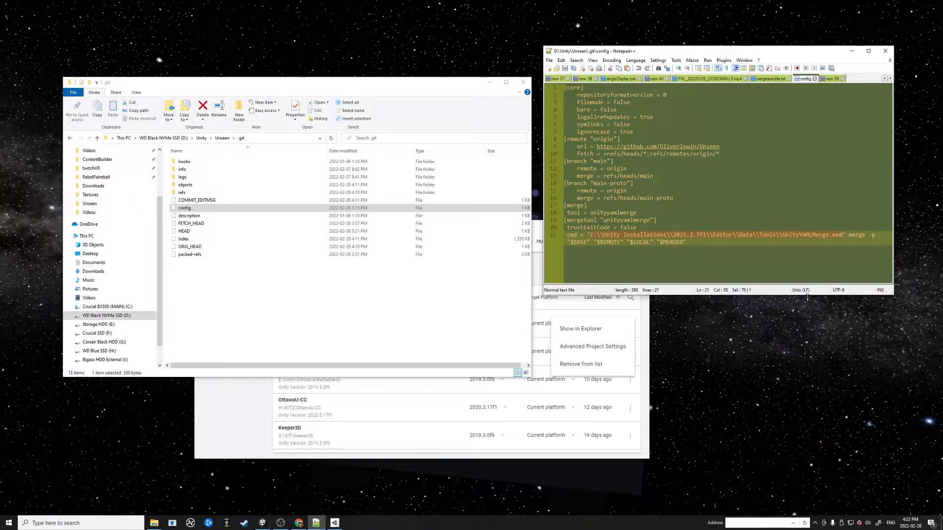
drag(642, 240, 732, 235)
click(713, 235)
double_click(800, 233)
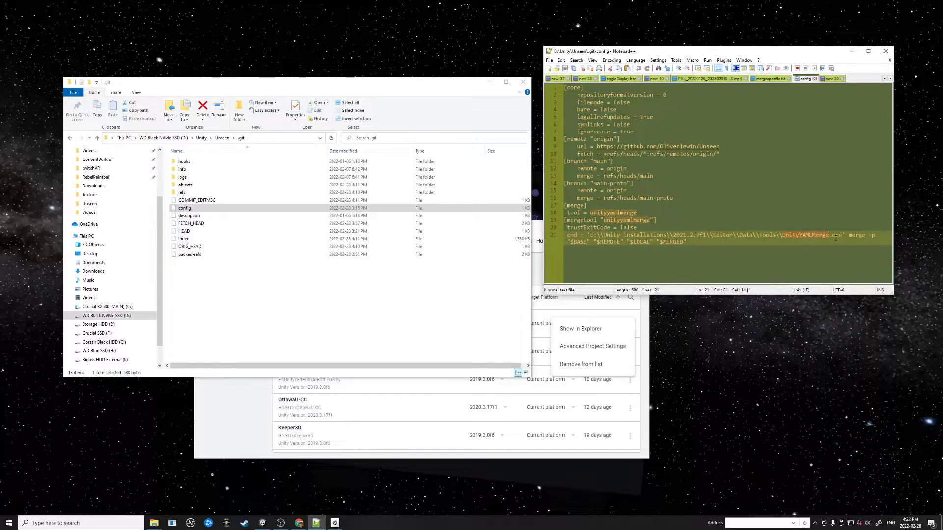
click(690, 237)
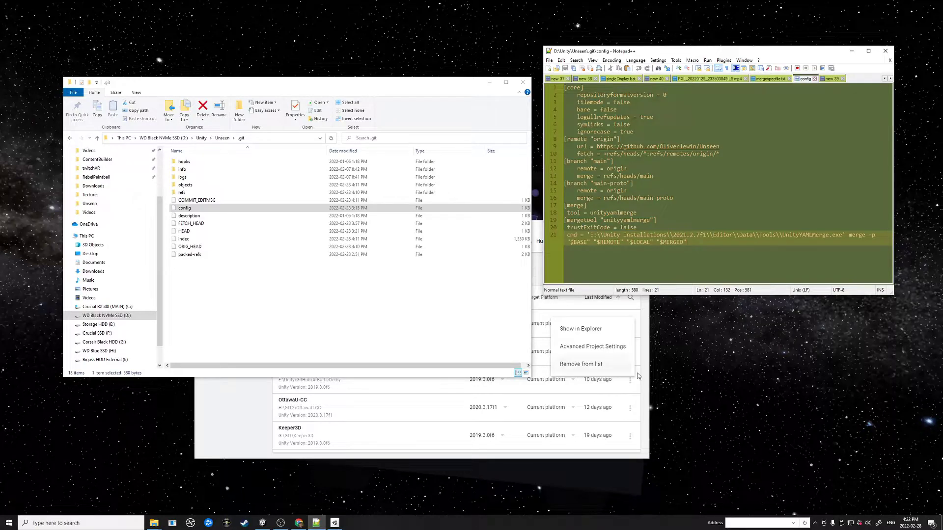
Step: Compare the Unity Hub list of installed versions with the Unity Installations path in the config's cmd line
click(231, 420)
click(223, 325)
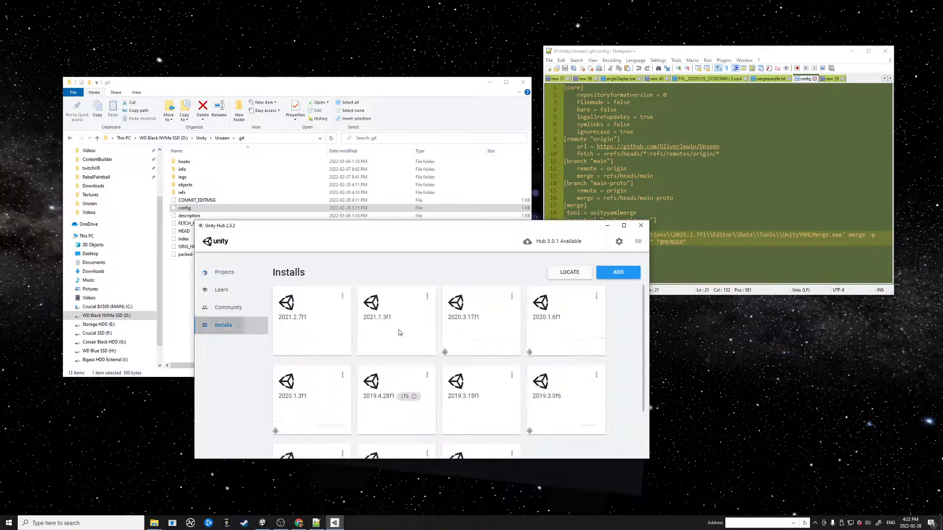
click(636, 228)
drag(593, 234, 644, 233)
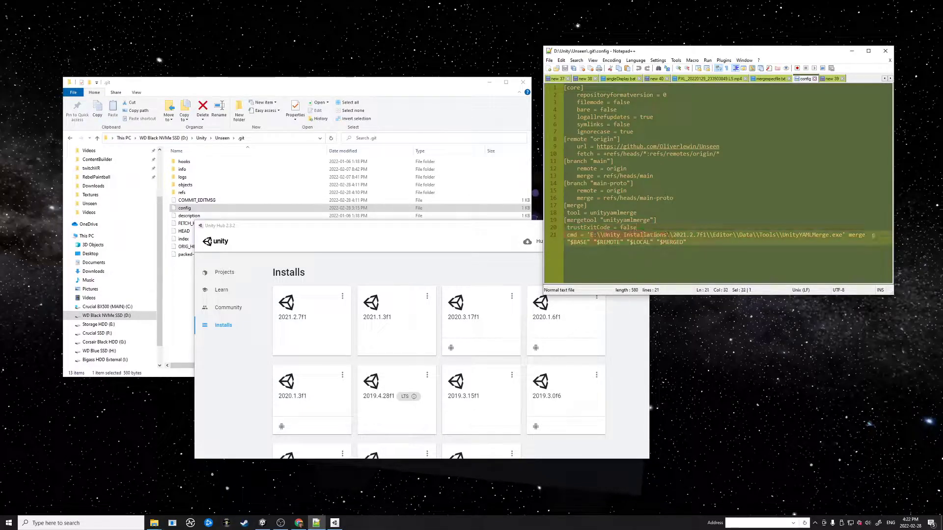
click(666, 228)
click(228, 333)
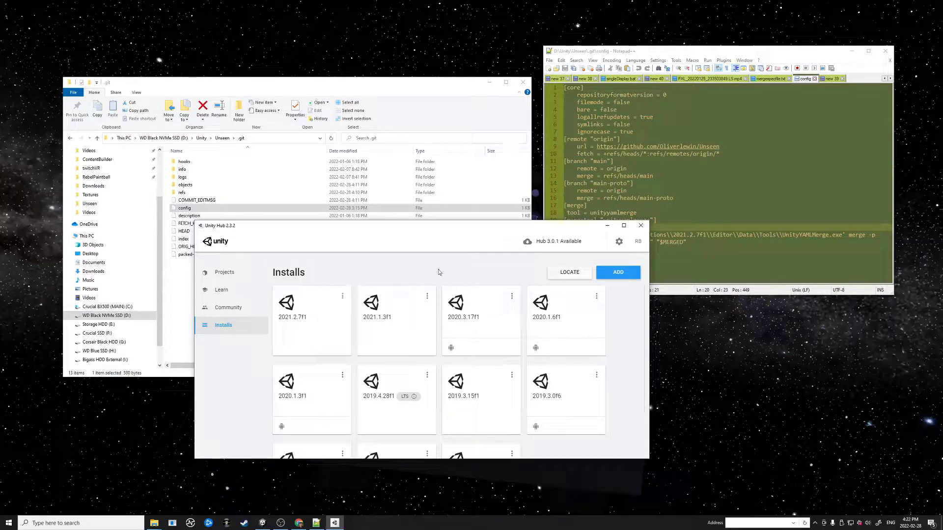
Step: Show the 2021.2.7f1 install in Explorer and open its Data\Tools folder
drag(473, 229, 430, 262)
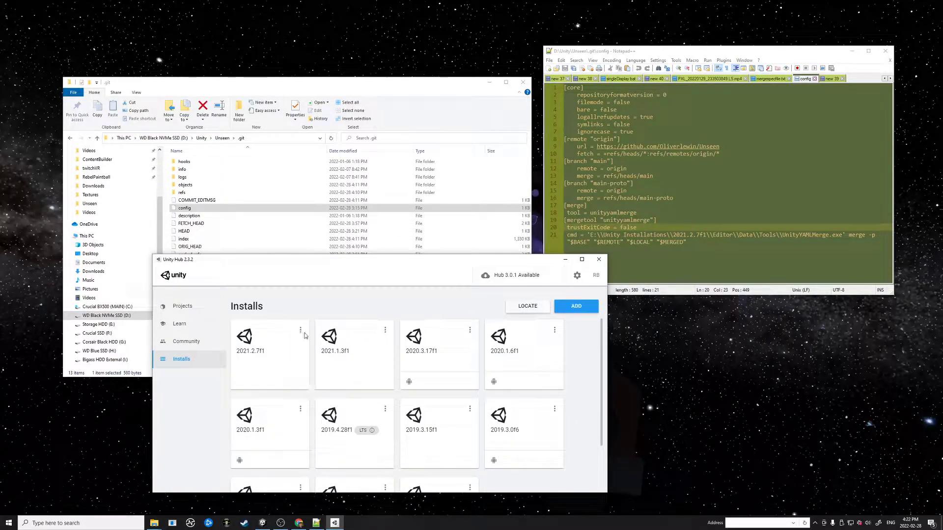
click(300, 331)
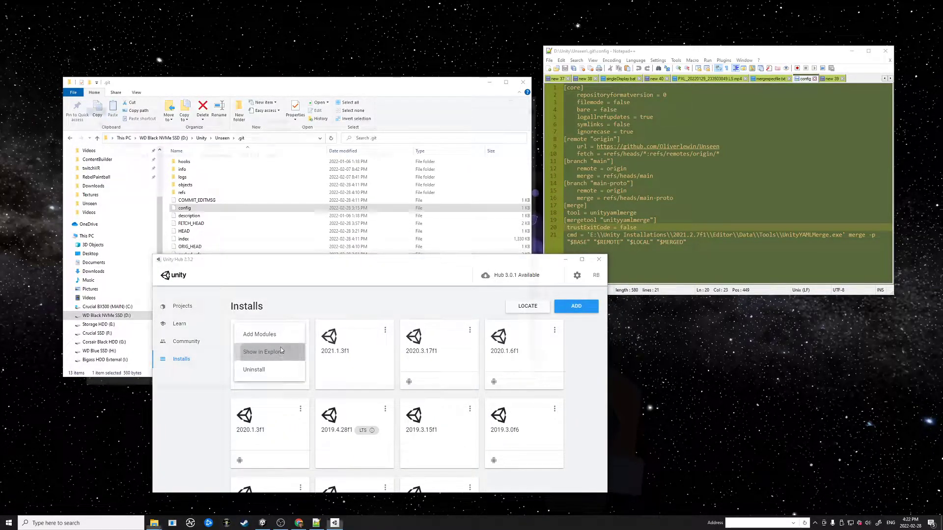
click(280, 351)
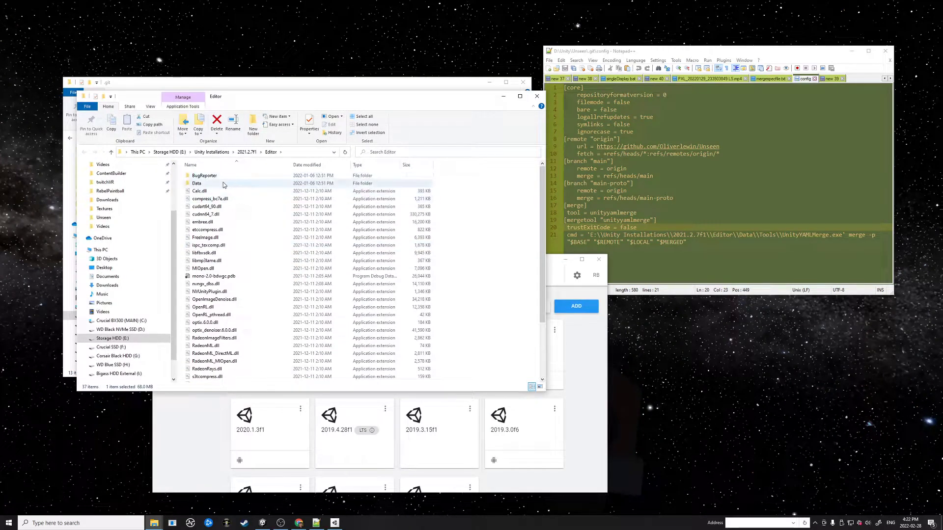
double_click(223, 184)
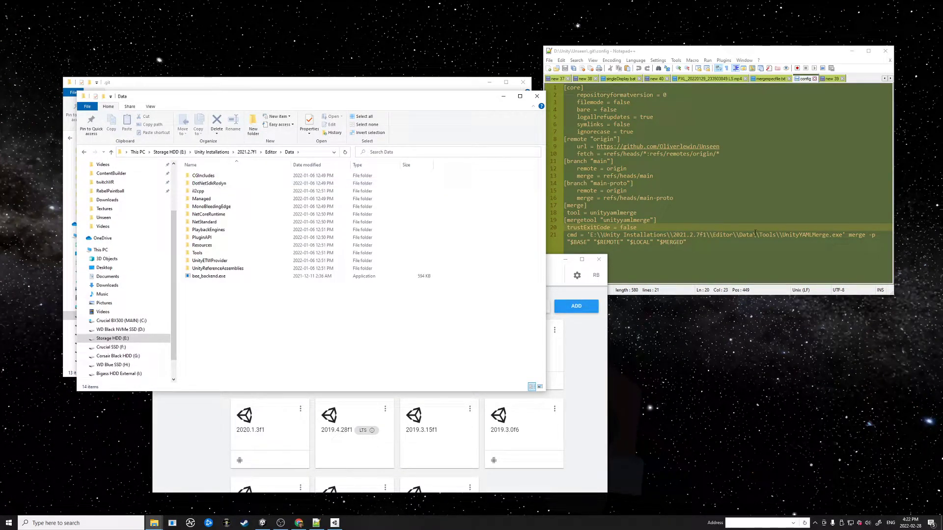
double_click(236, 253)
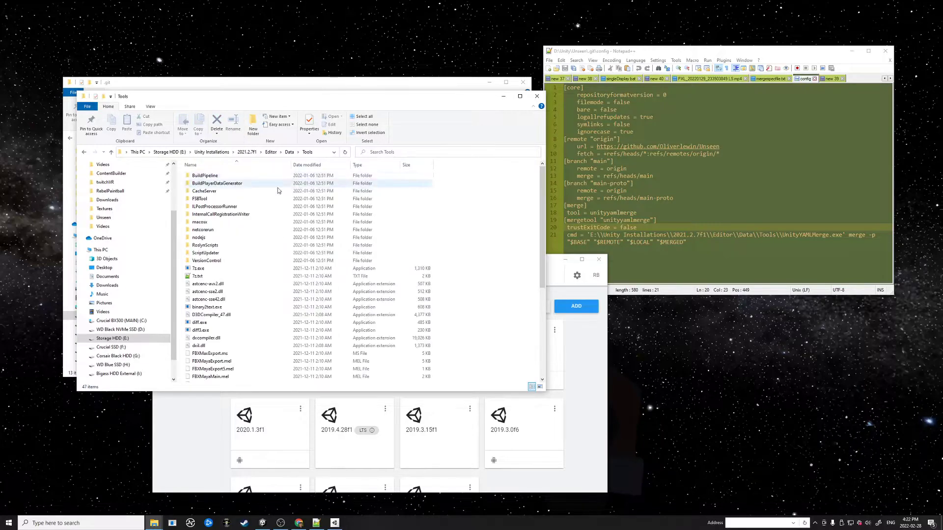
Step: Locate and select UnityYAMLMerge.exe in the Tools folder
scroll(265, 348, down, 3)
scroll(264, 348, down, 2)
triple_click(639, 236)
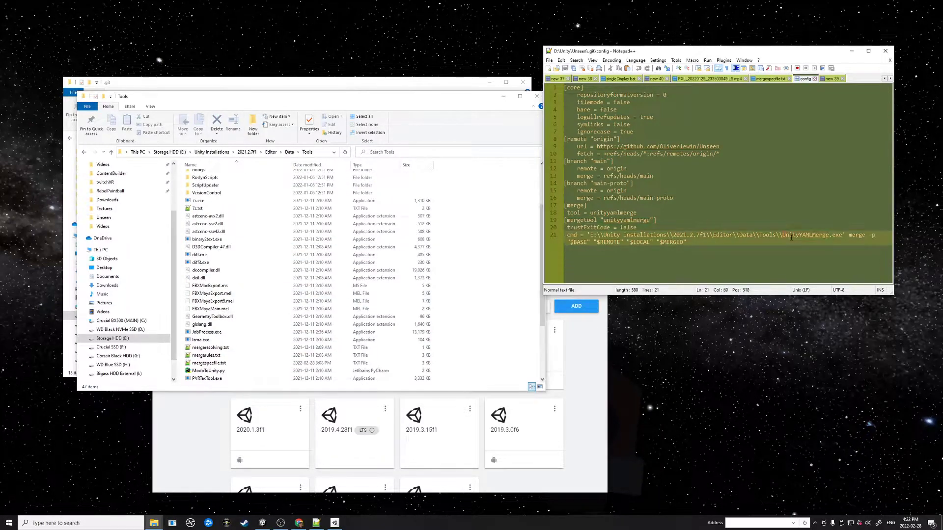
click(340, 285)
key(u)
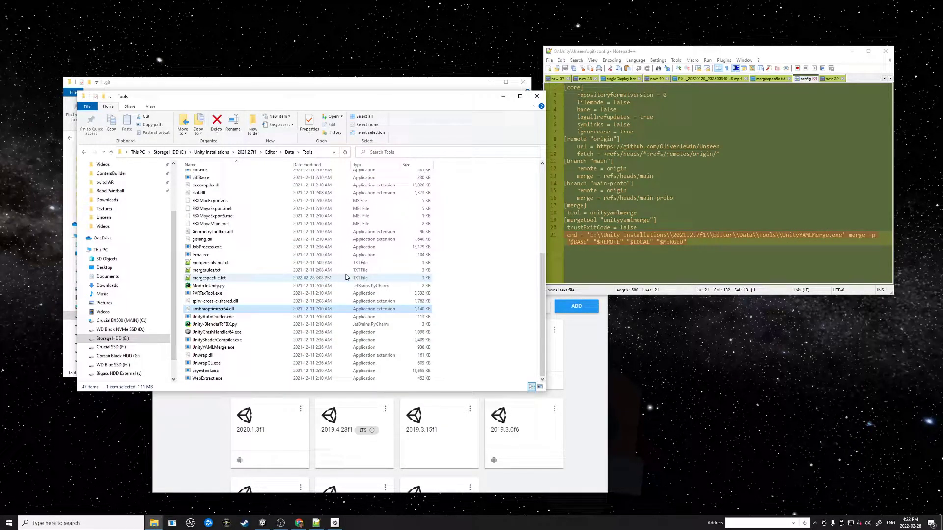
click(234, 347)
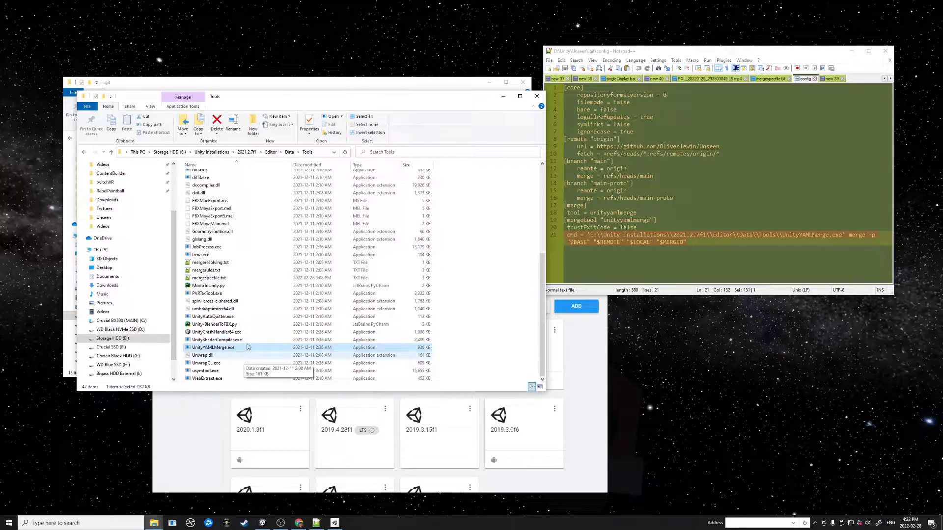
Step: Copy the full path of the Tools folder
click(321, 153)
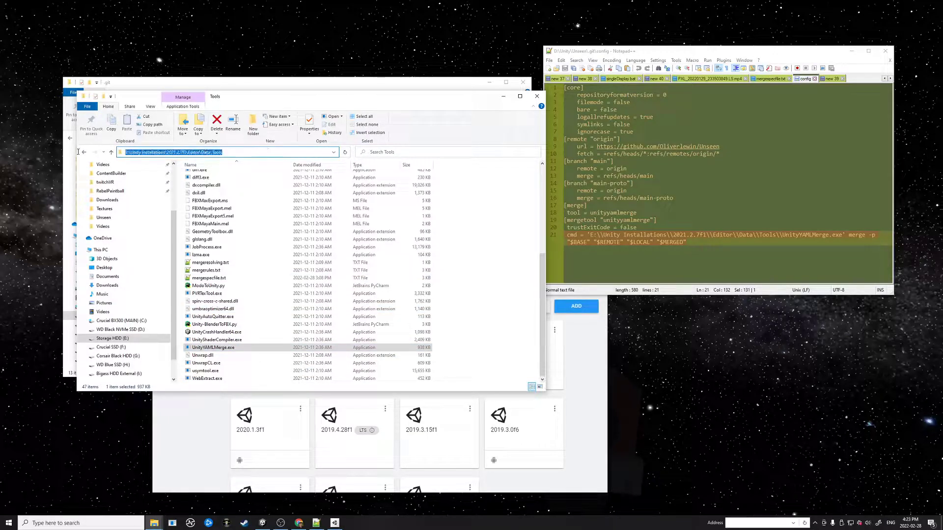
right_click(137, 152)
click(174, 176)
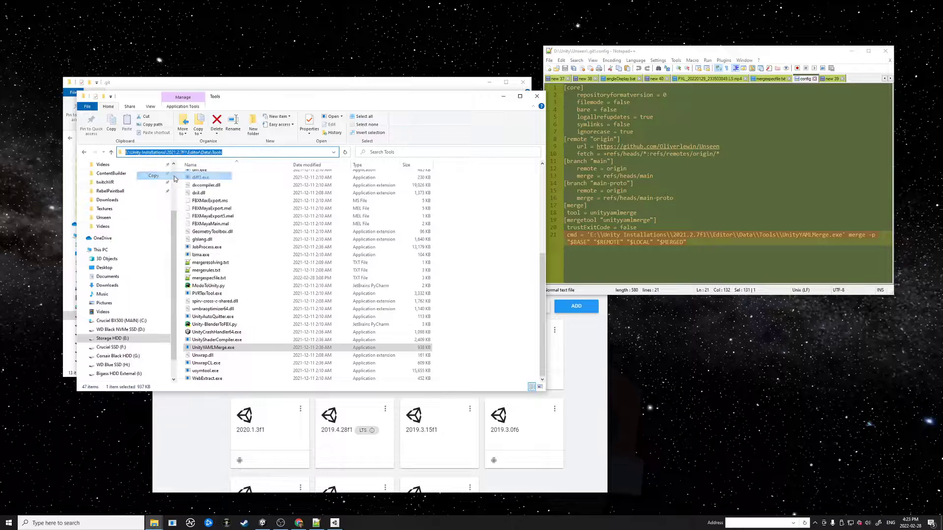
Step: Review the executable path in the config's cmd line and select the block from [merge] to the file's end
click(626, 244)
drag(593, 235, 775, 226)
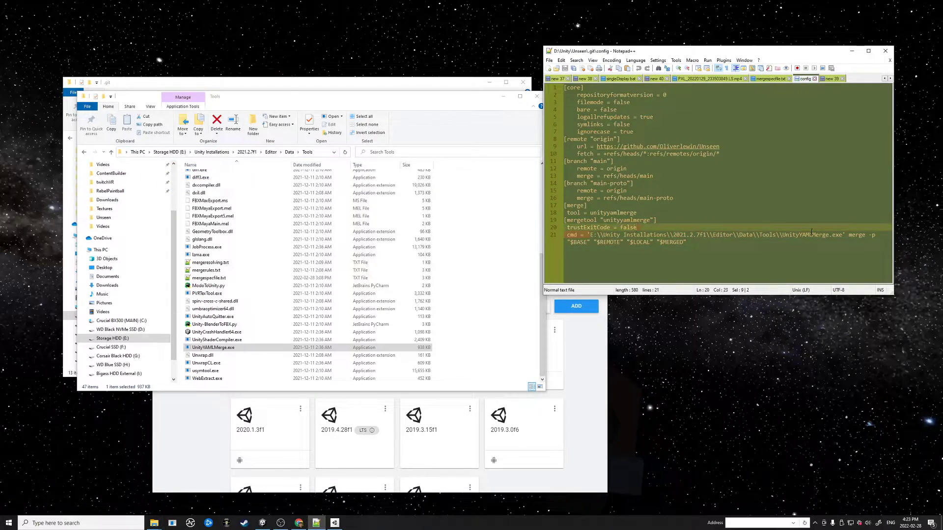
click(780, 235)
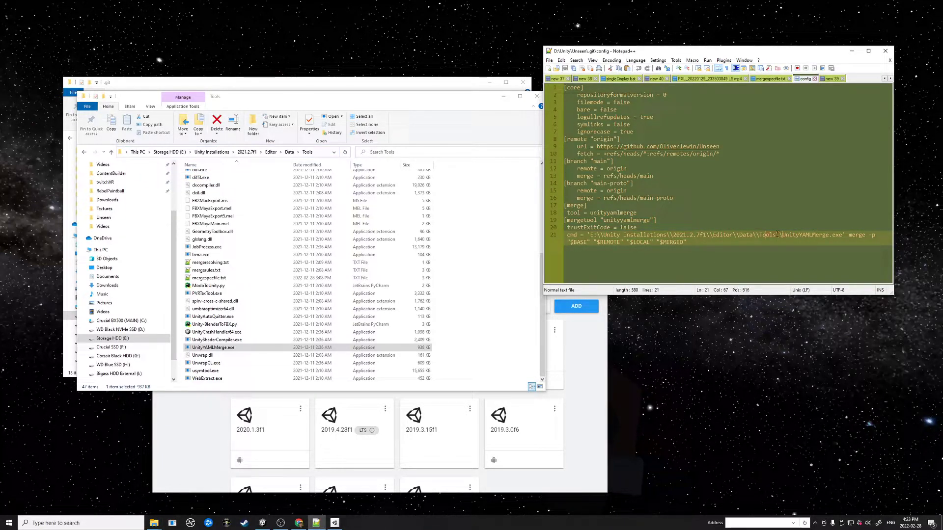
click(707, 244)
drag(671, 236, 603, 234)
drag(661, 254, 565, 205)
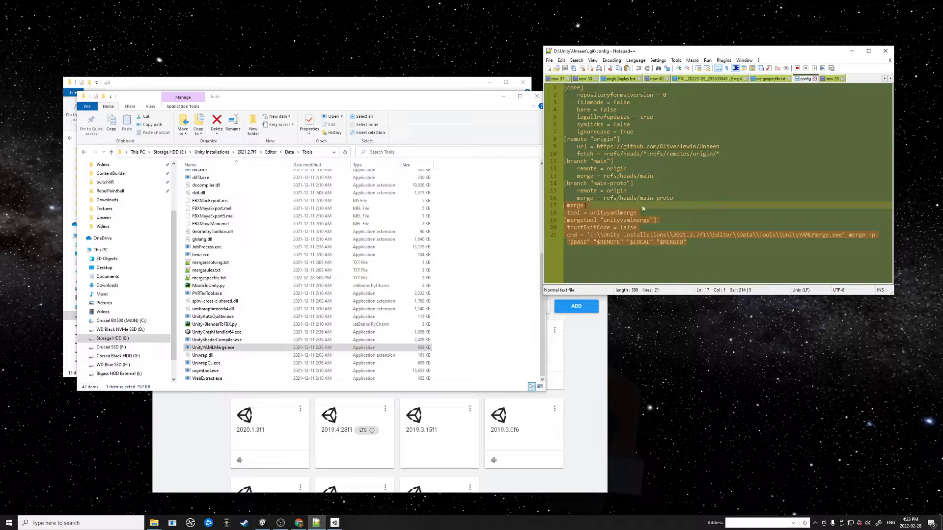
Step: Switch to the "new 39" note and examine its merge tool snippet and instructions for the Unseen .git config file
click(831, 79)
drag(686, 146, 503, 107)
drag(684, 181, 515, 96)
click(686, 124)
click(686, 156)
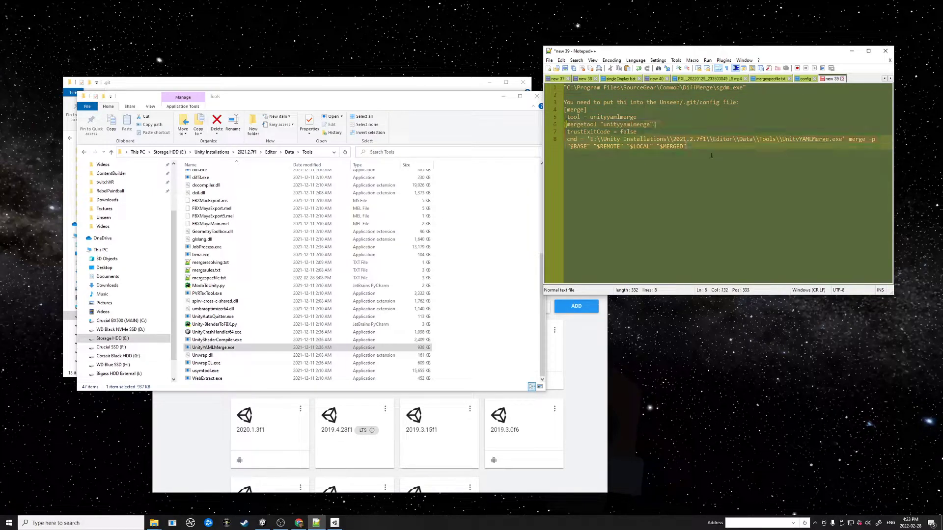
key(ctrl+a)
click(685, 156)
drag(764, 185, 706, 163)
click(565, 102)
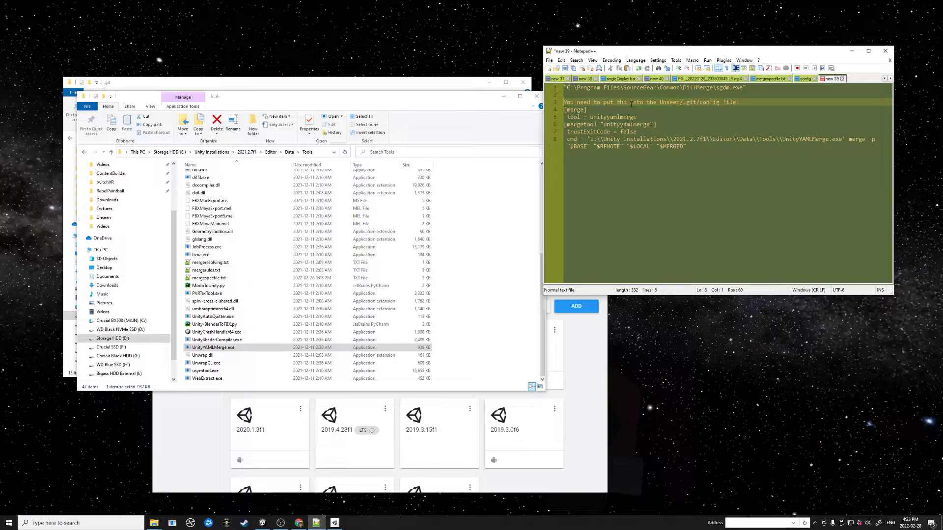
Step: Begin the note's config instruction line with the two recipients' first names and a comma, and lowercase its "you"
text(Dillon na)
key(BackSpace)
key(BackSpace)
text(and Bela, y)
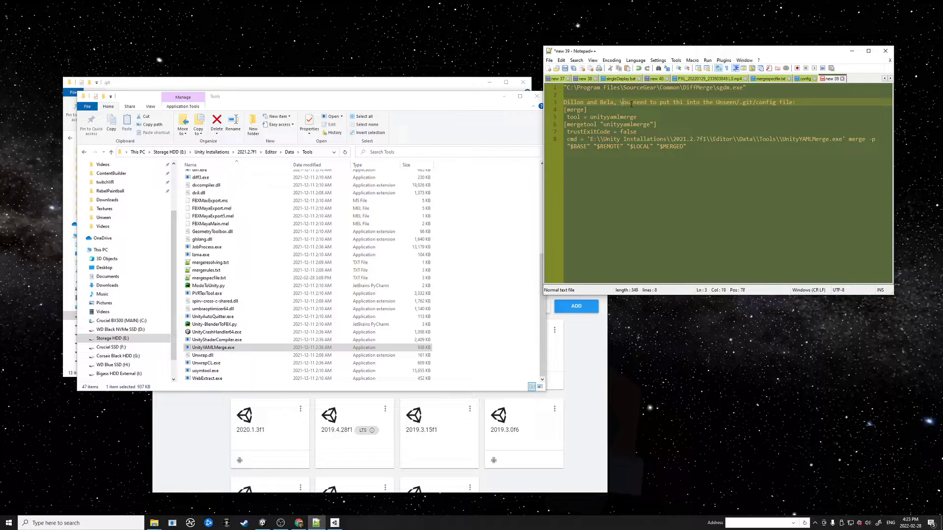
key(BackSpace)
text(y)
click(721, 110)
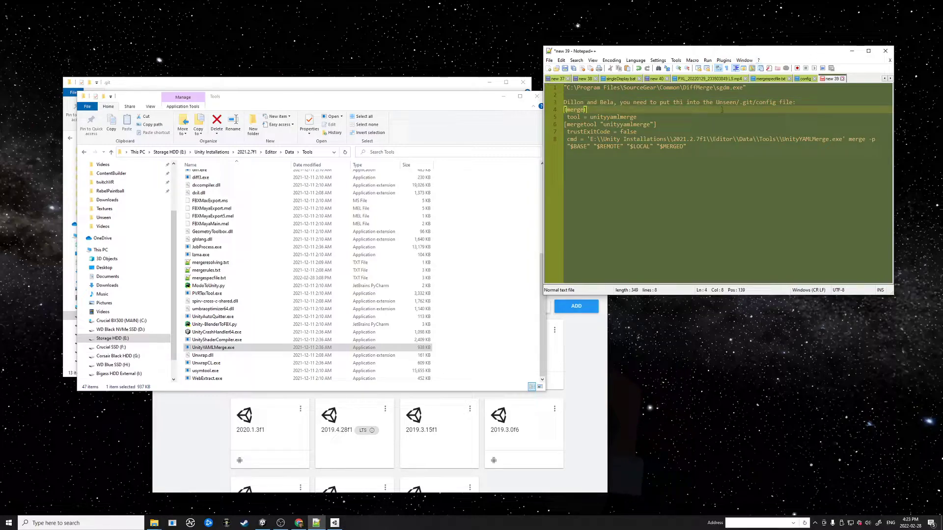
key(ctrl+End)
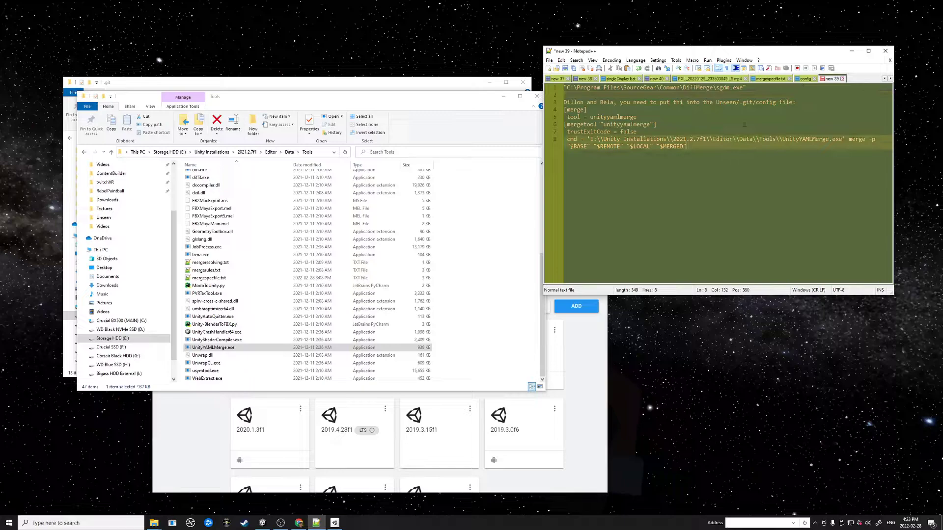
Step: Examine the whole config file and compare its merge tool block with the snippet in the "new 39" note
click(804, 78)
drag(686, 242, 514, 206)
key(ctrl+a)
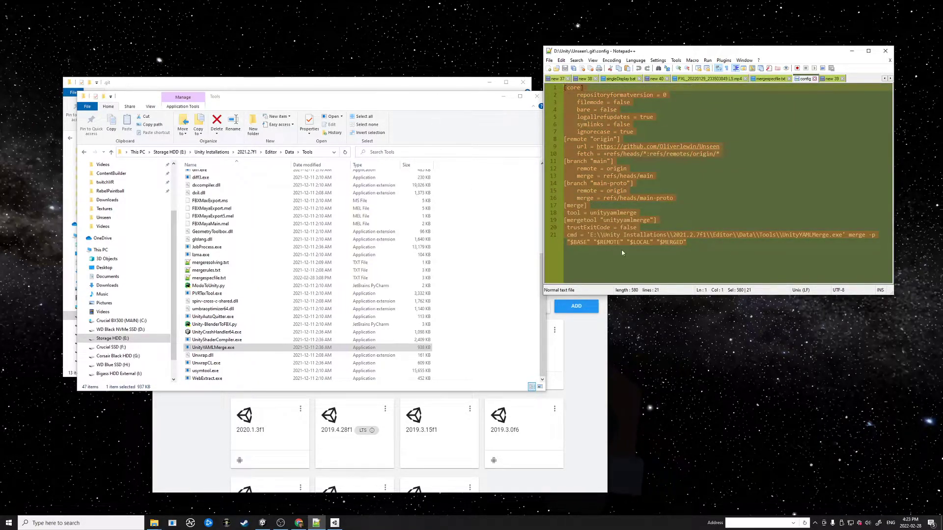
click(713, 254)
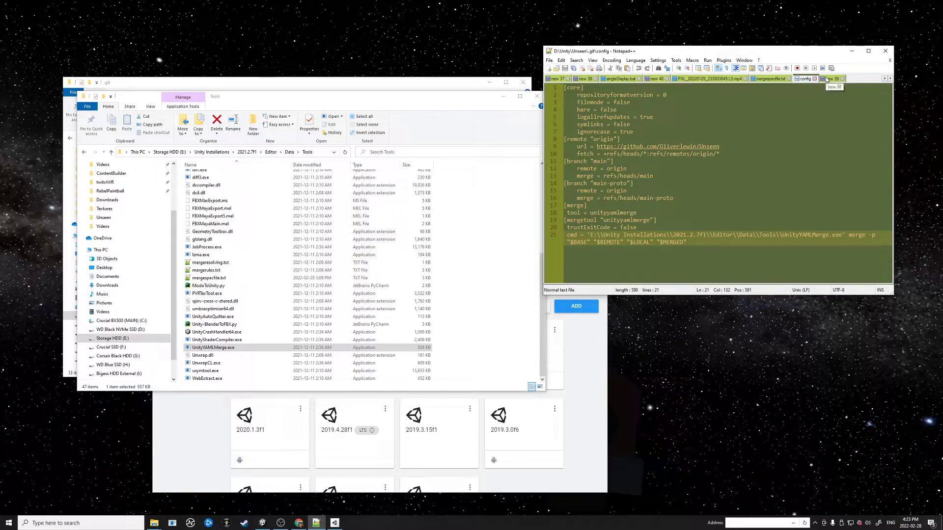
click(676, 173)
click(835, 79)
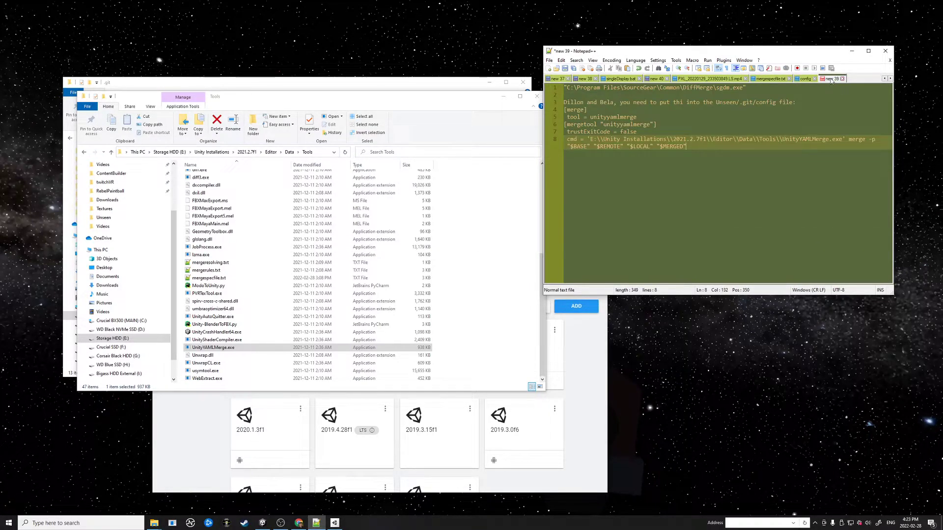
click(805, 78)
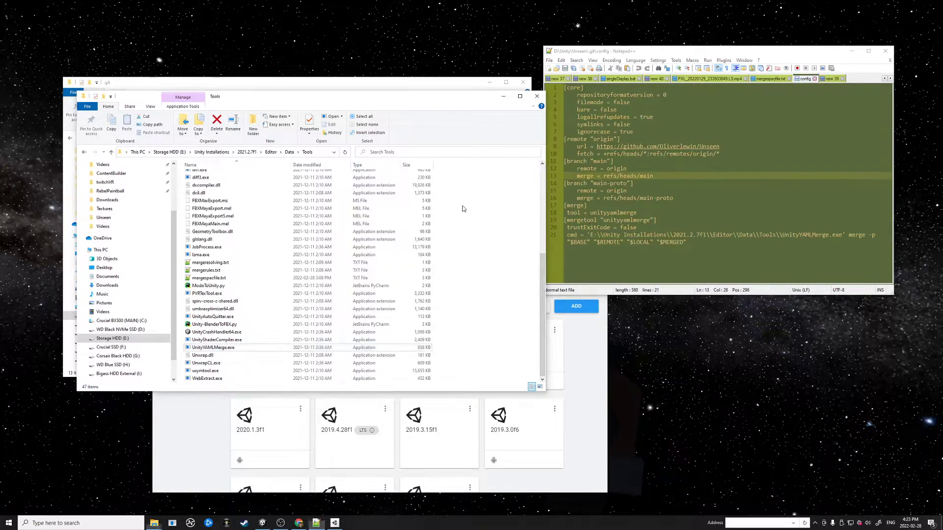
Step: Close the Tools folder window and bring the .git folder window forward with no file selected
click(537, 97)
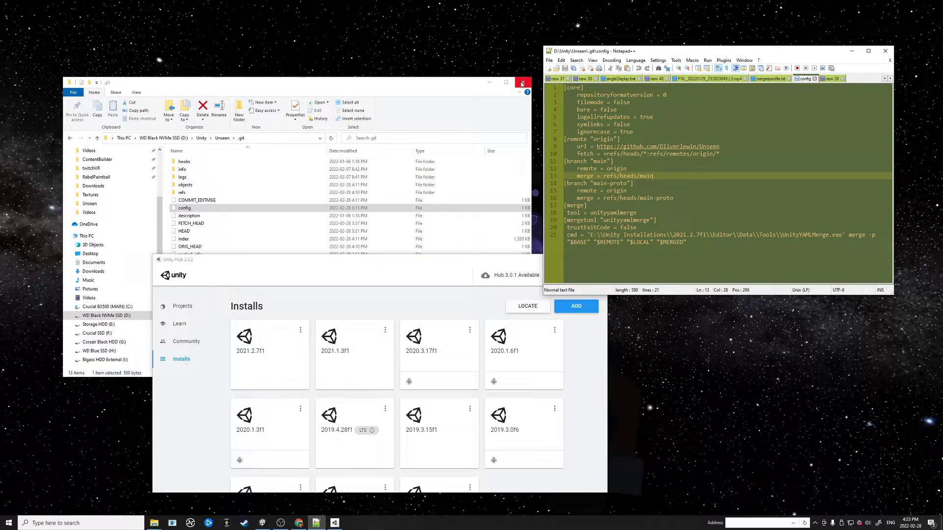
click(451, 84)
click(357, 319)
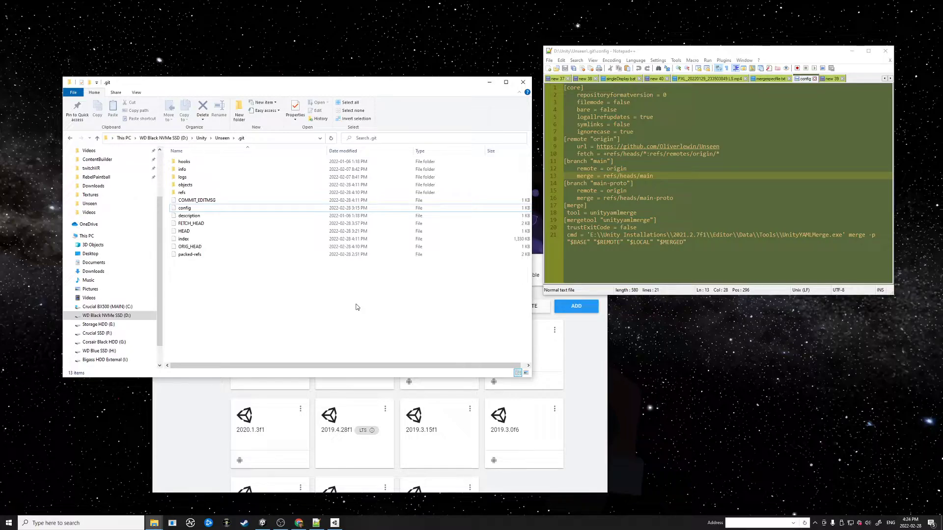
Step: Switch to Chrome, search for "diffmerge", and download the Windows Installer (64bit) from SourceGear's DiffMerge download page
click(298, 522)
key(ctrl+l)
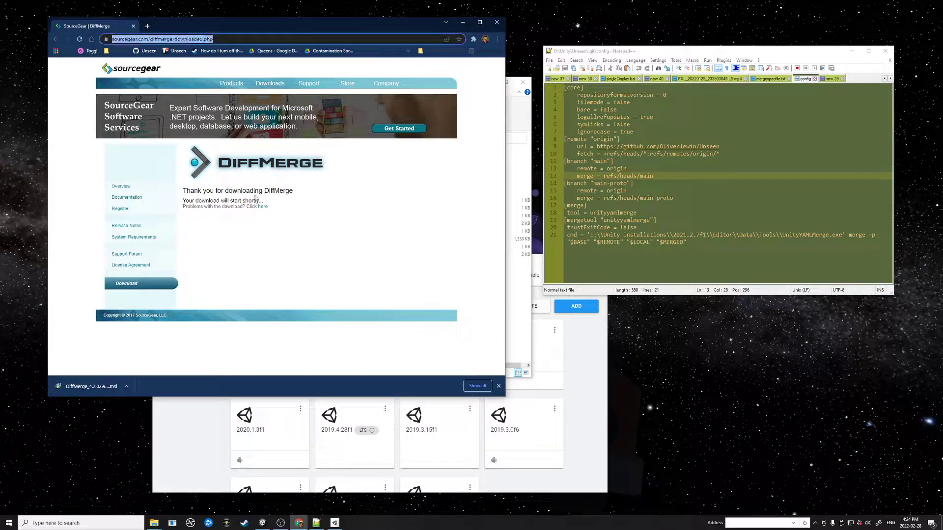
text(diffmerge)
key(Return)
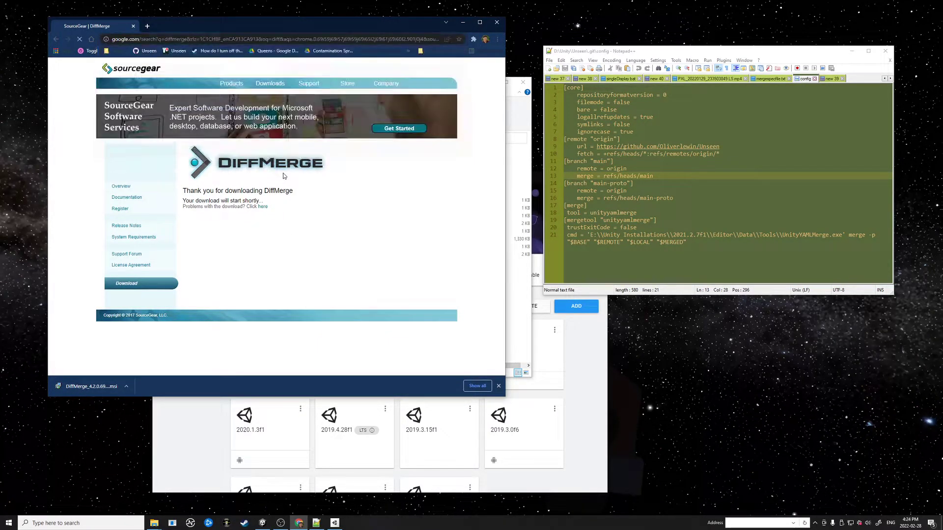
click(90, 160)
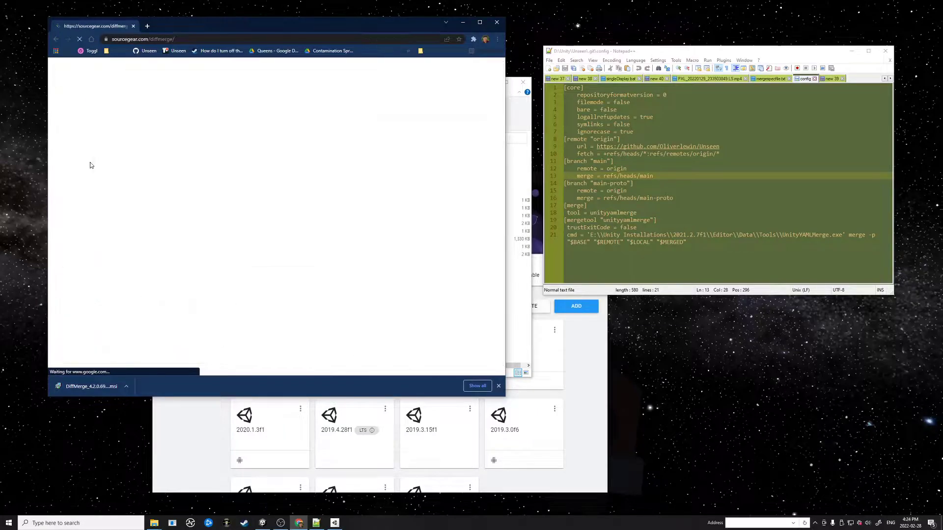
click(136, 282)
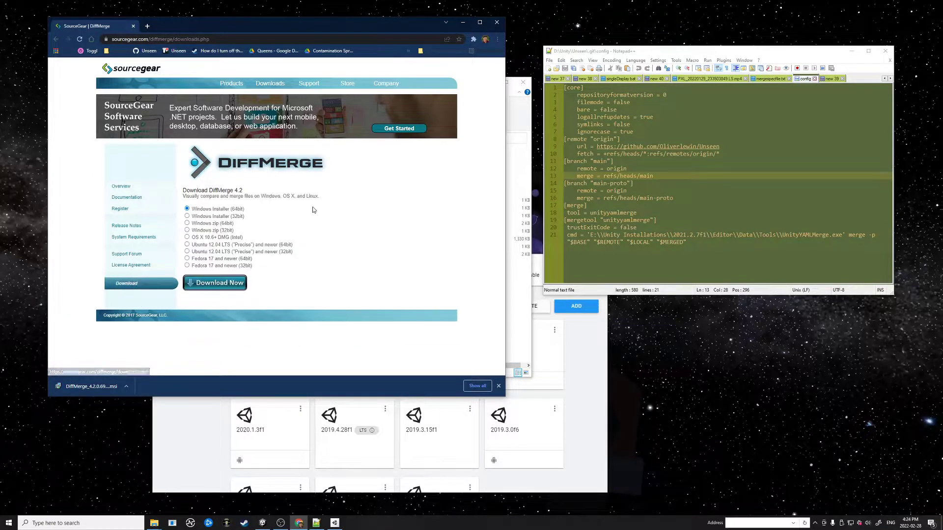
click(205, 290)
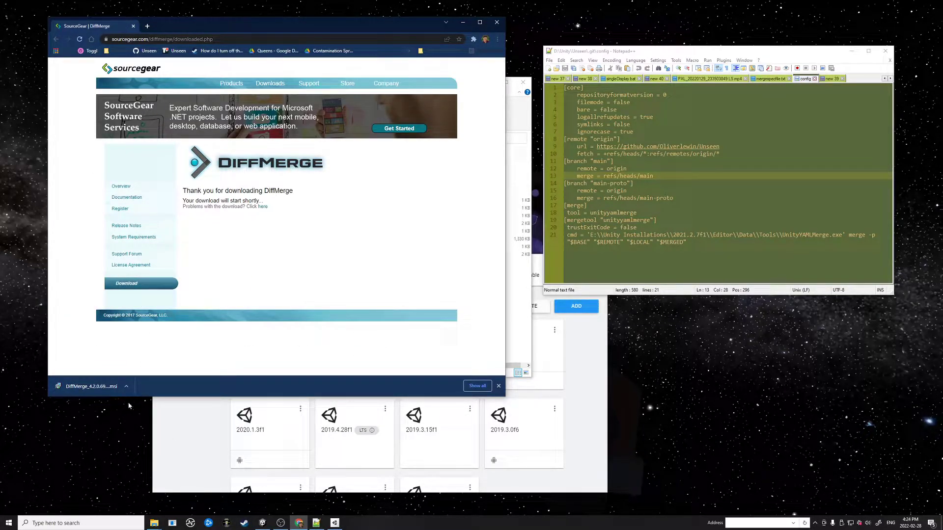
click(91, 387)
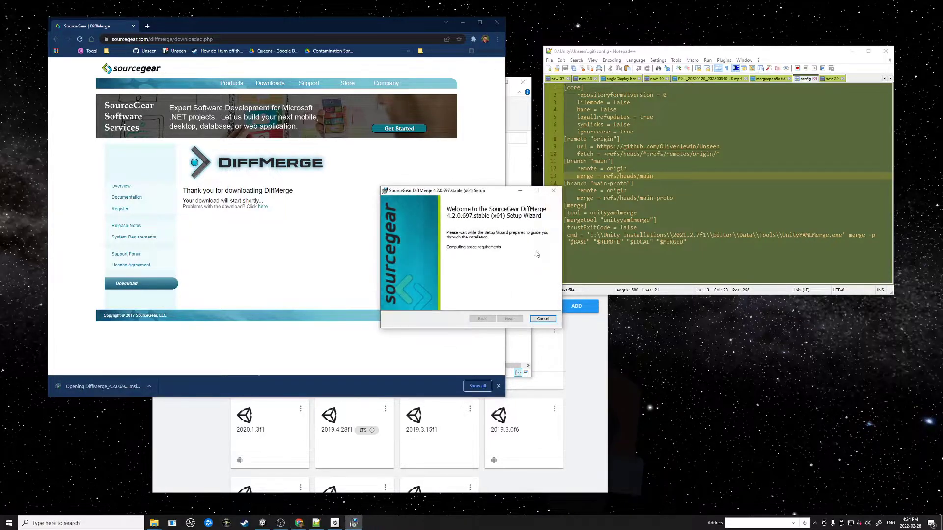
click(543, 318)
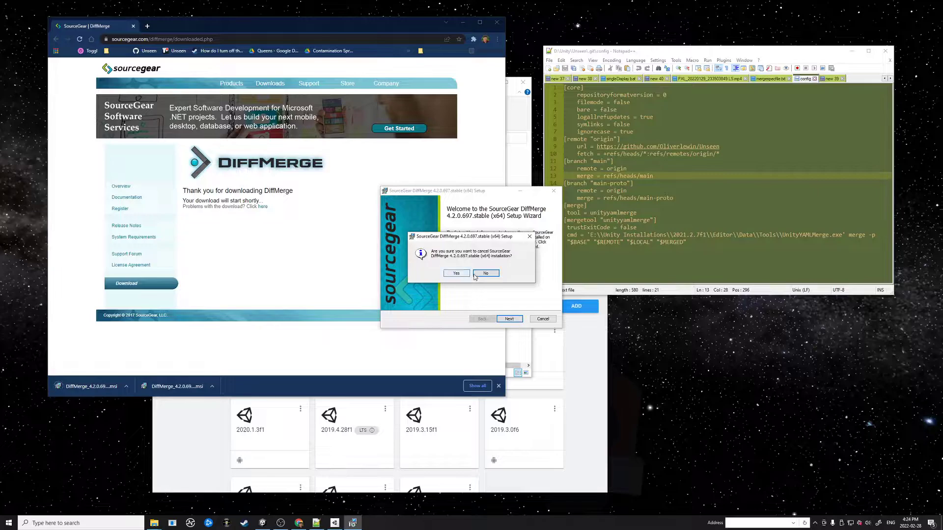
click(456, 274)
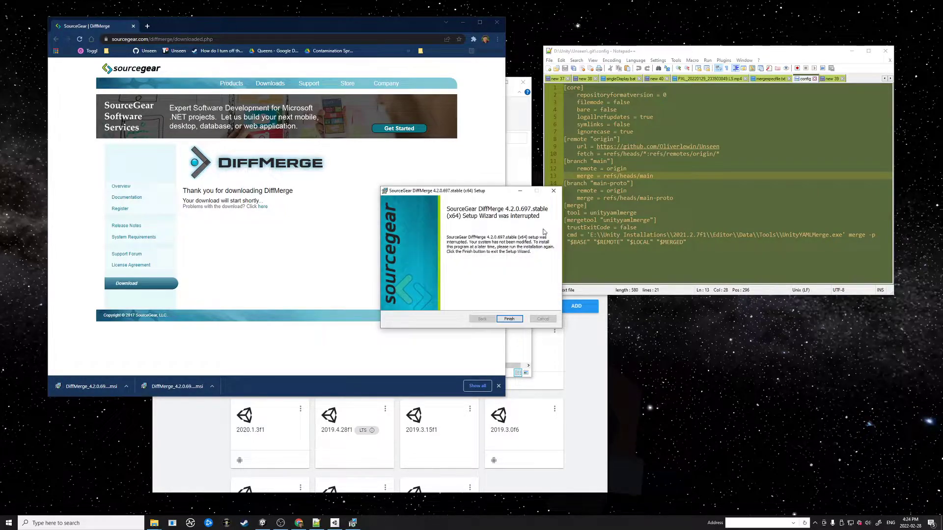
click(509, 318)
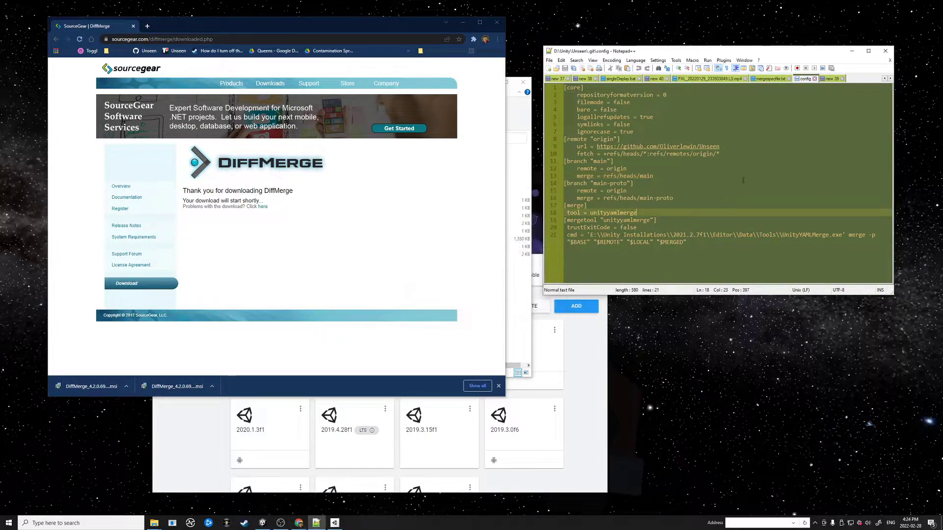
Step: Switch to the "new 39" note and examine the sgdm.exe path on its first line
click(831, 79)
drag(746, 88, 522, 77)
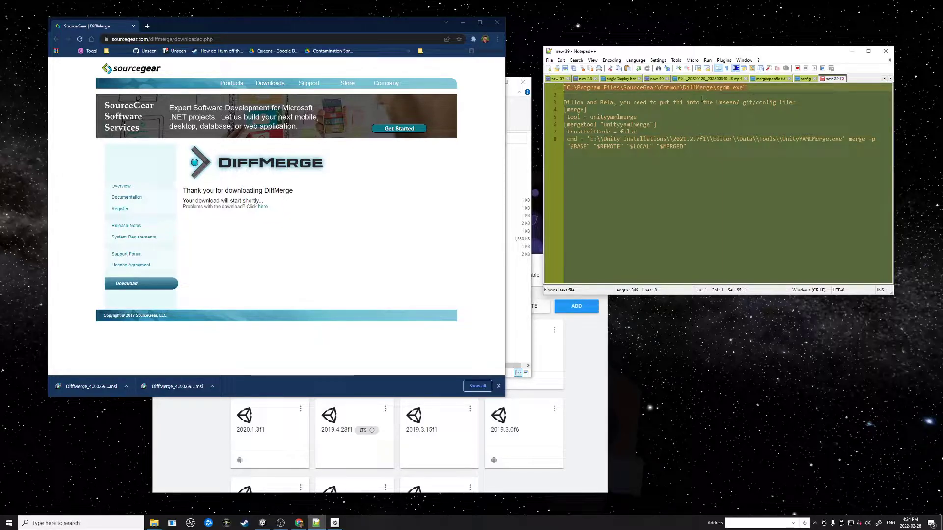
click(737, 88)
double_click(726, 89)
drag(742, 88, 727, 87)
key(End)
Step: Minimize the Chrome and .git folder windows, move Unity Hub clear of the note, and return to the end of the note's snippet
click(462, 22)
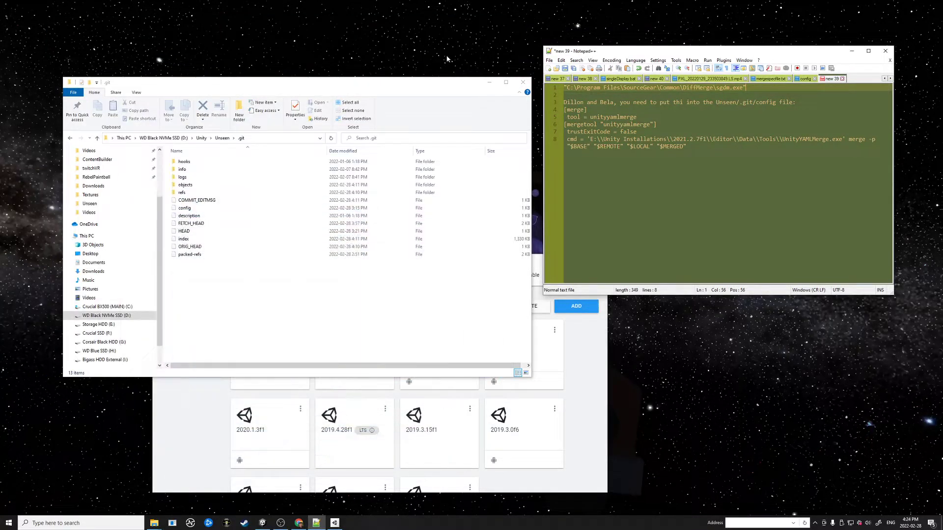
click(490, 82)
drag(491, 258, 400, 222)
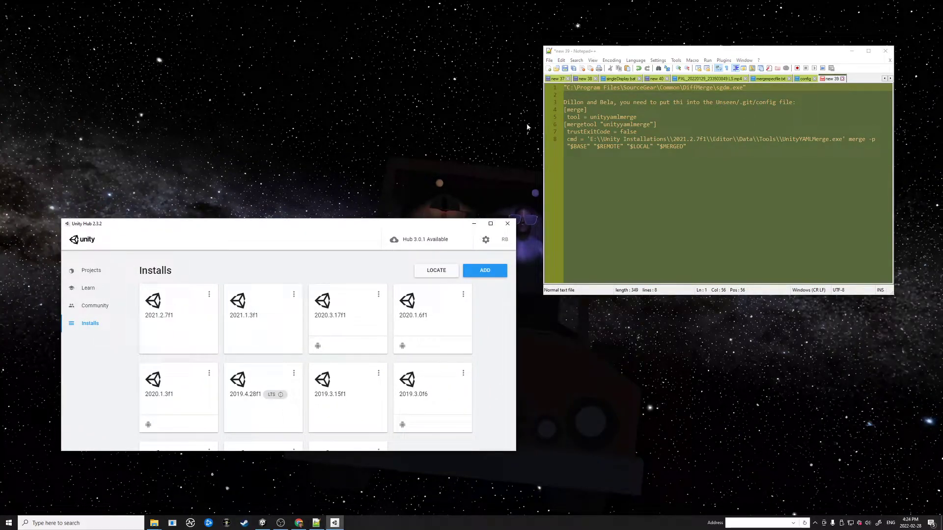
click(650, 167)
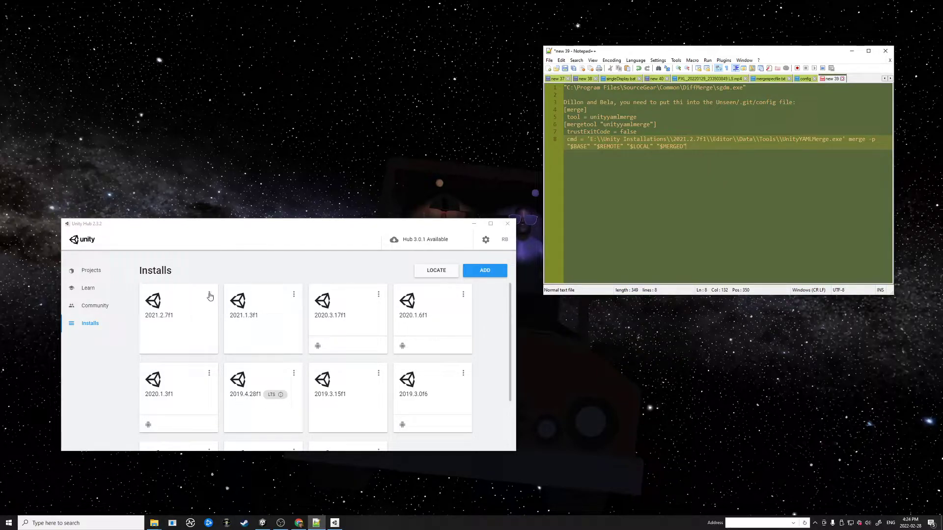
Step: Show the 2021.2.7f1 install in Explorer from Unity Hub and open its Data\Tools folder
mouse_move(154, 523)
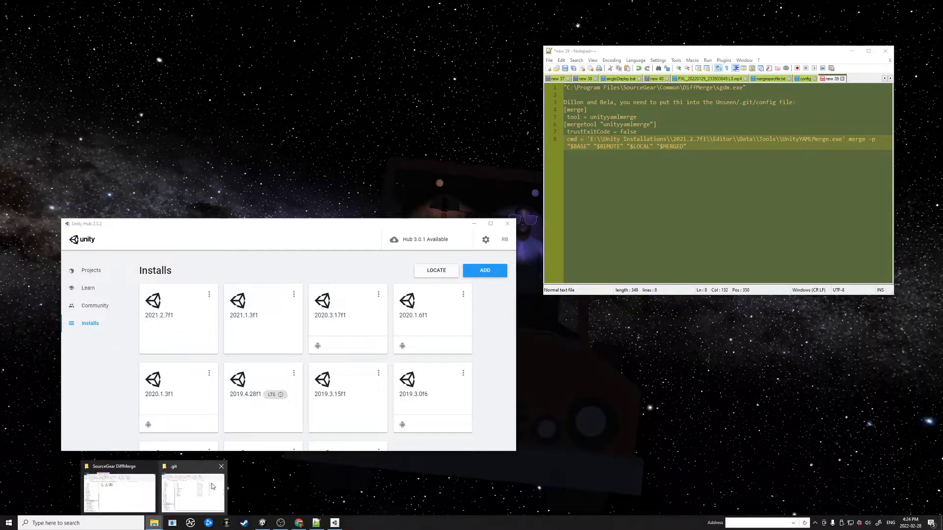
mouse_move(172, 490)
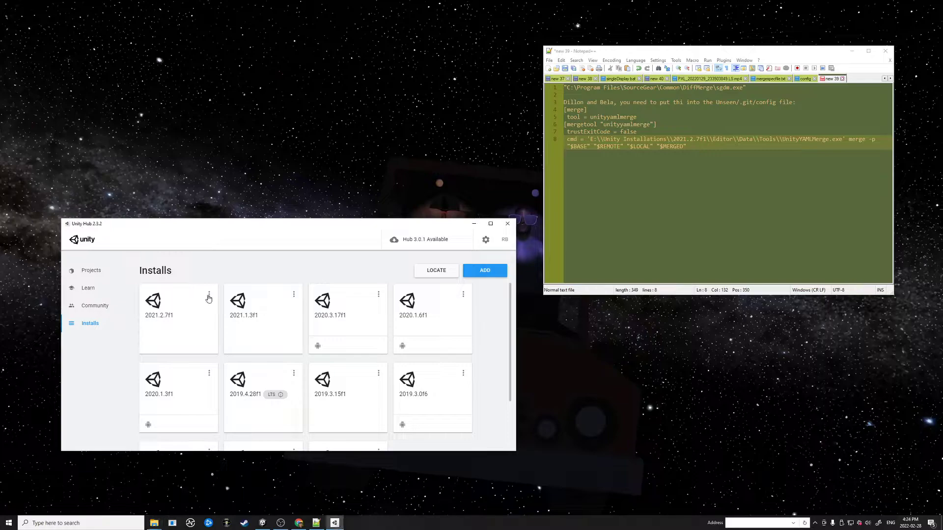
click(208, 294)
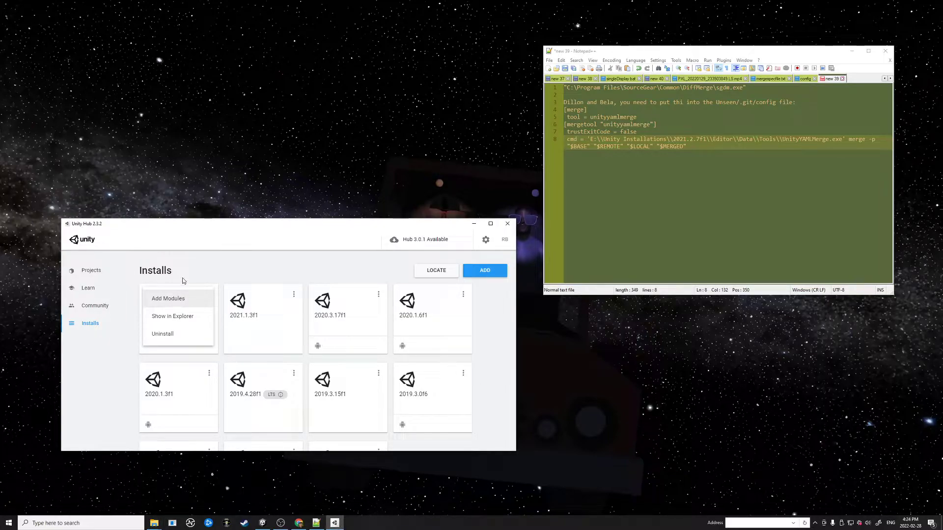
click(175, 316)
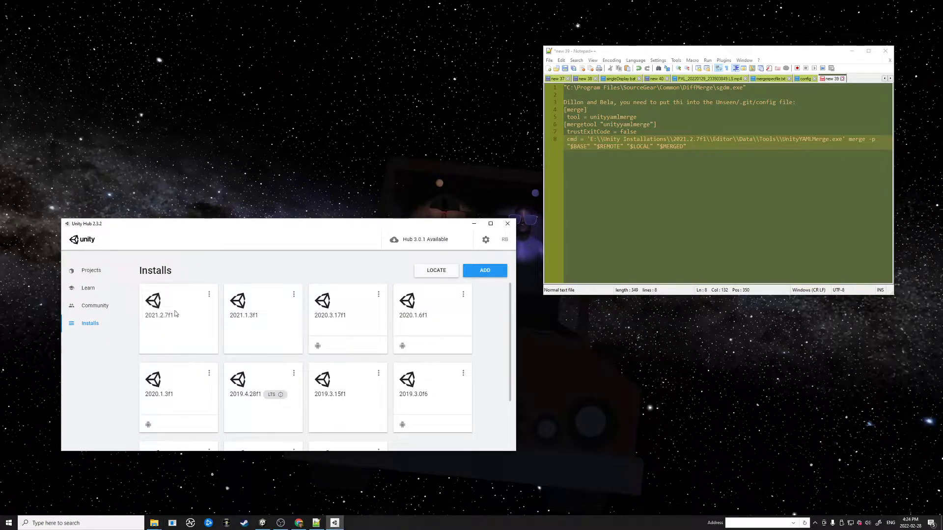
click(209, 295)
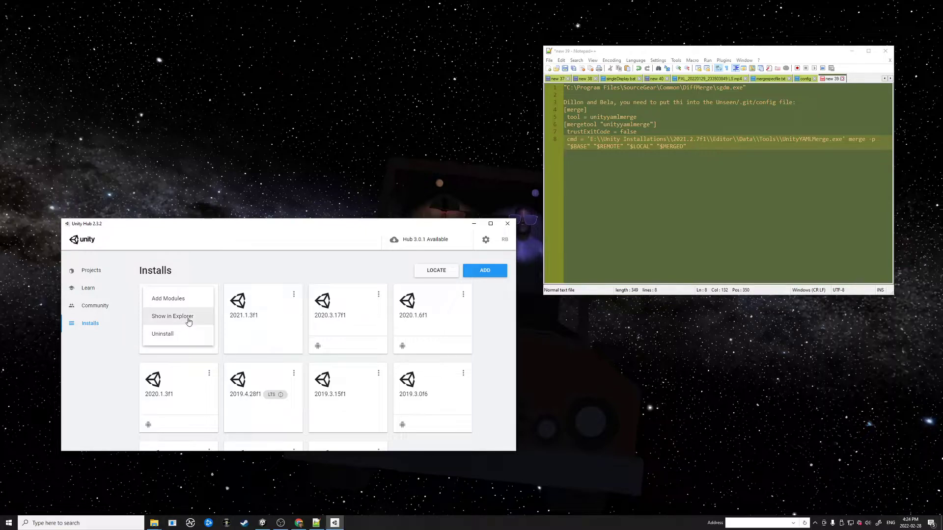
click(189, 322)
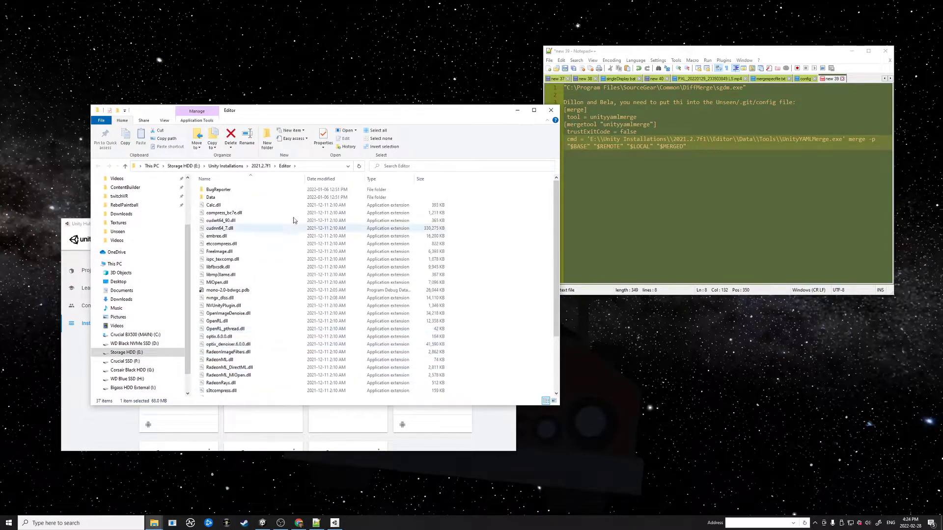
double_click(211, 196)
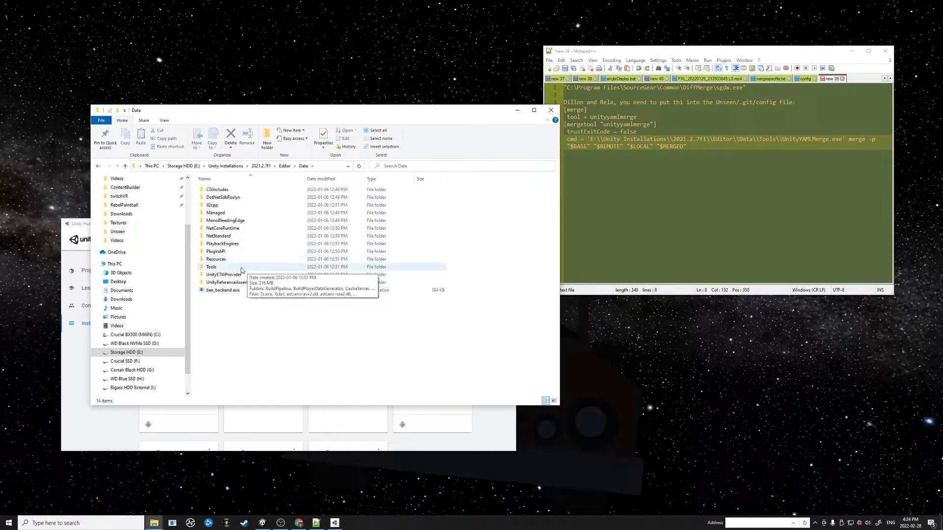
double_click(231, 268)
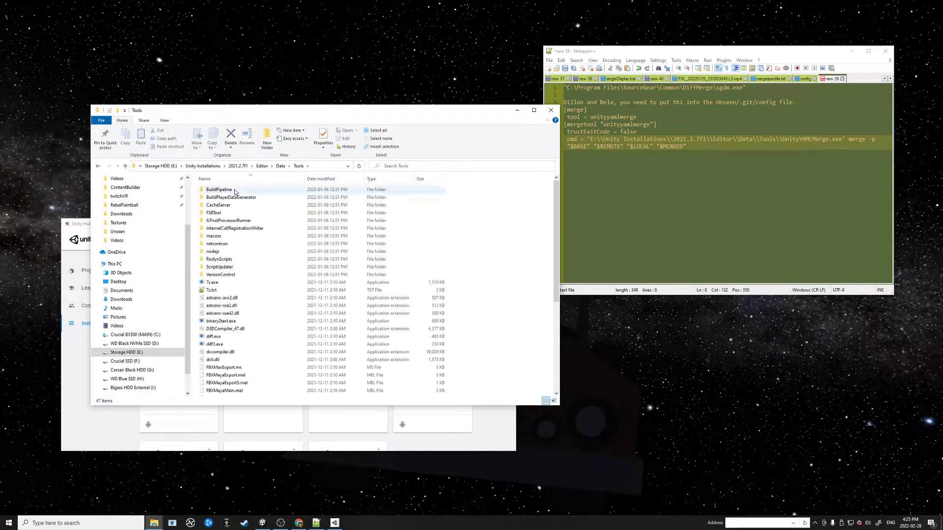
Step: Find mergespecfile.txt in the Tools folder and select it
scroll(241, 295, down, 7)
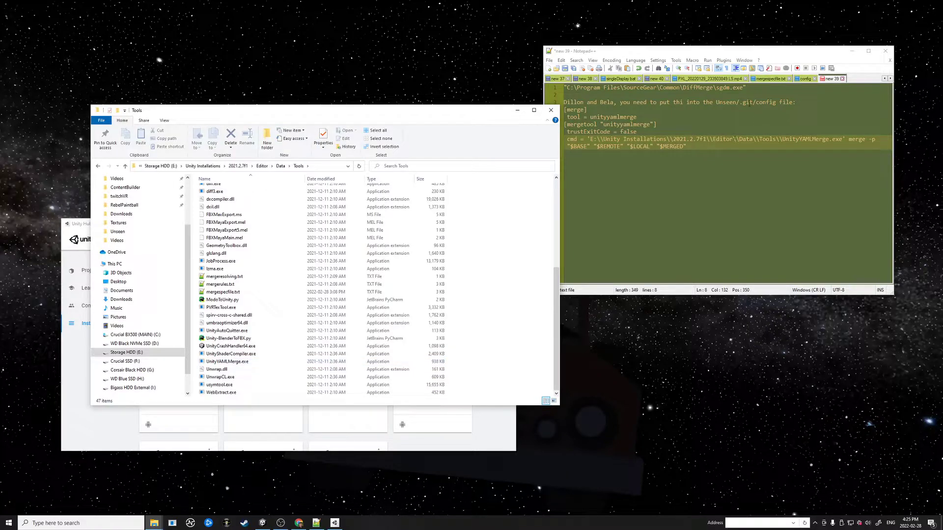
scroll(294, 274, up, 5)
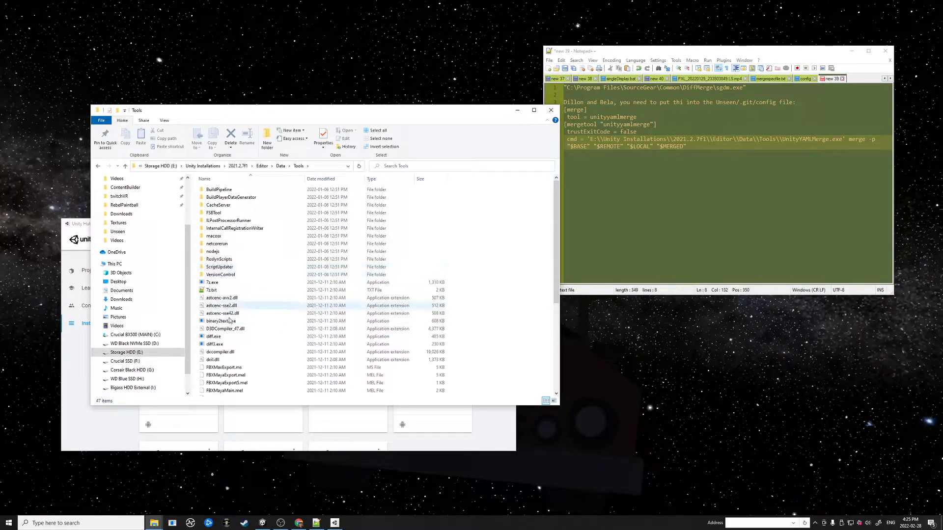
scroll(231, 315, down, 2)
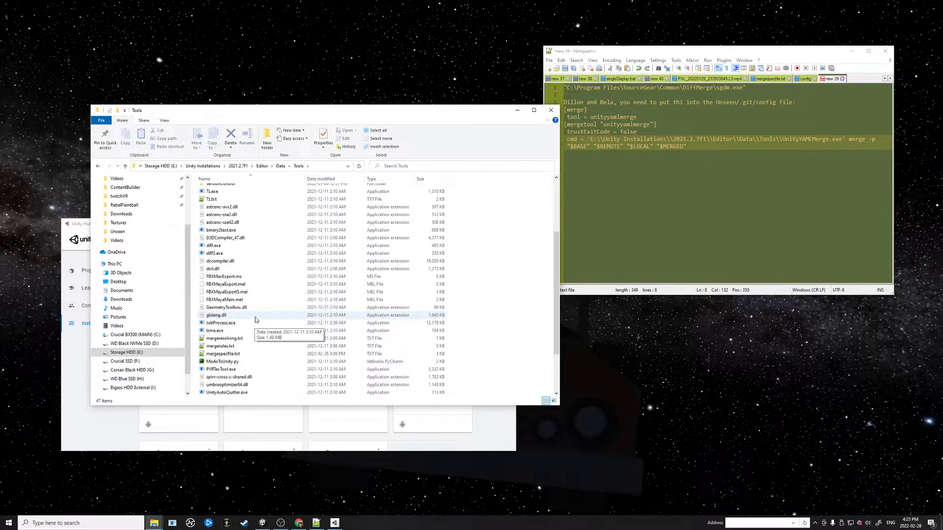
scroll(248, 326, down, 3)
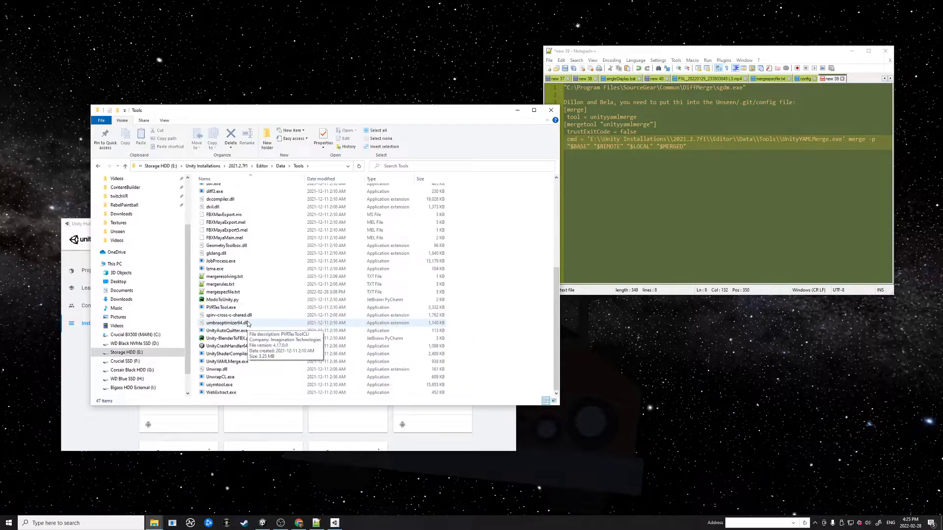
scroll(254, 336, up, 3)
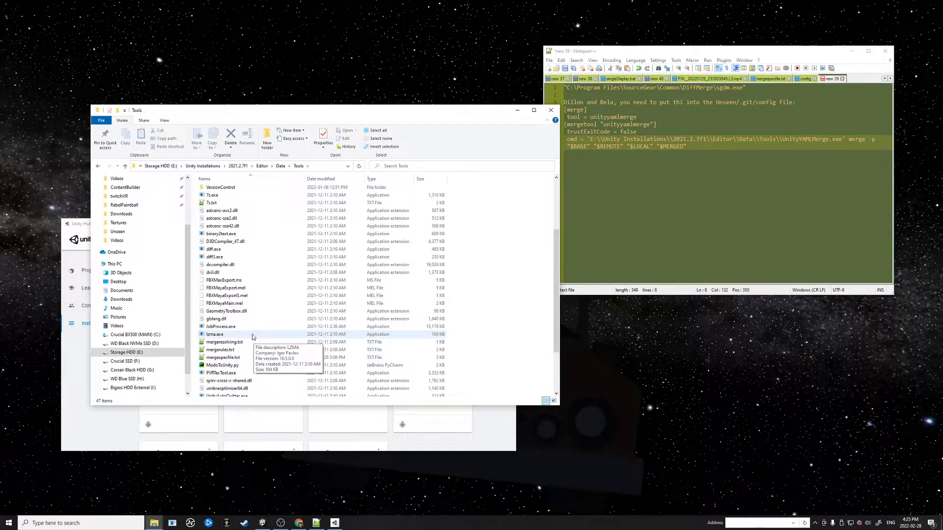
scroll(252, 334, down, 2)
click(223, 315)
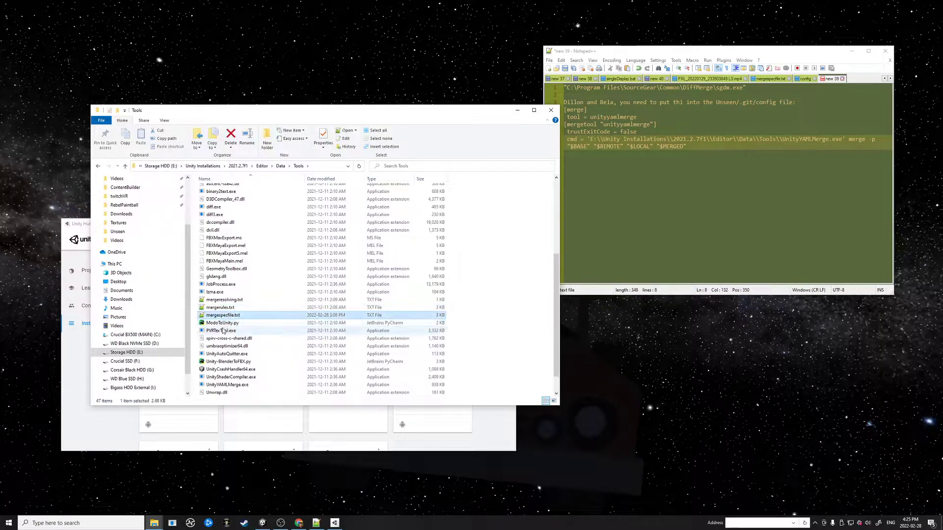
scroll(221, 319, down, 1)
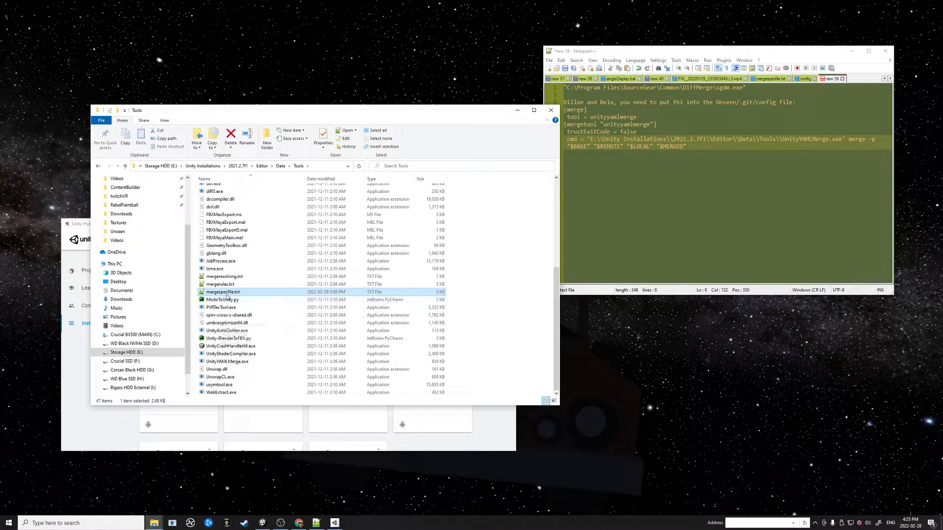
right_click(223, 292)
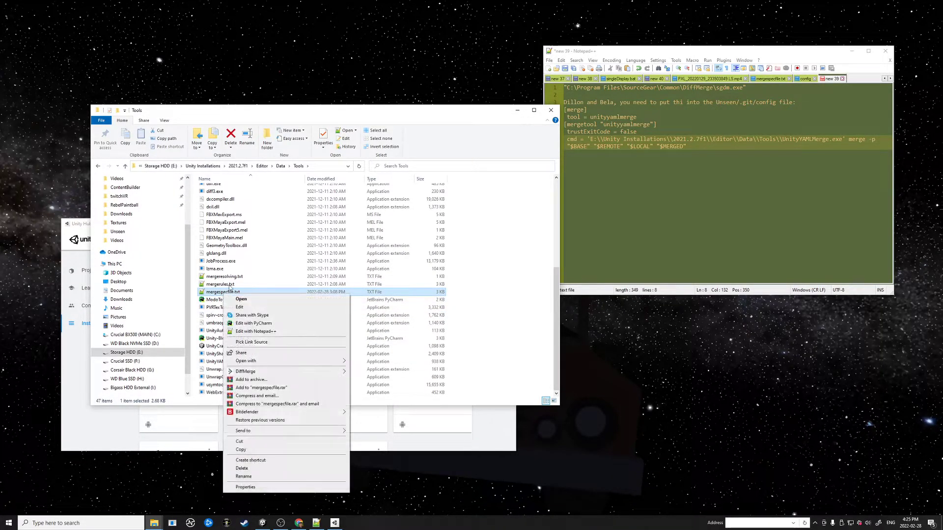
click(244, 487)
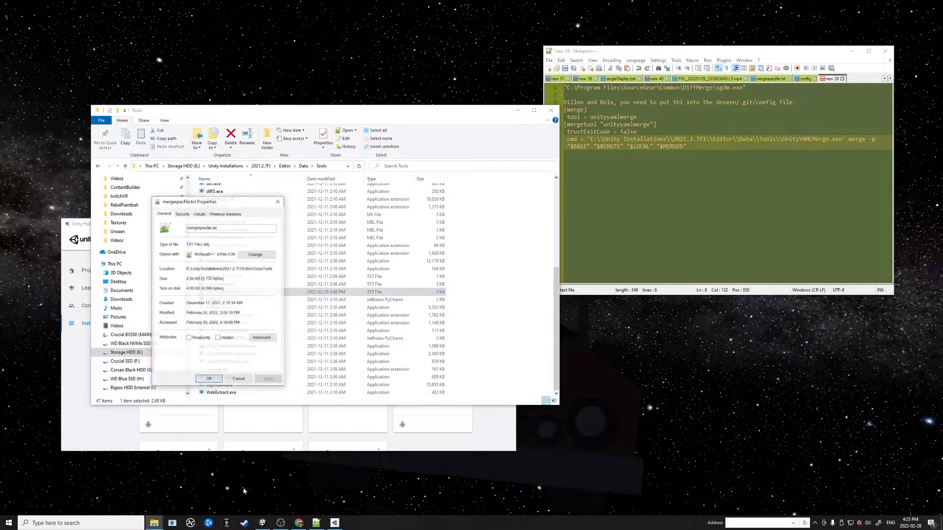
drag(204, 201, 402, 245)
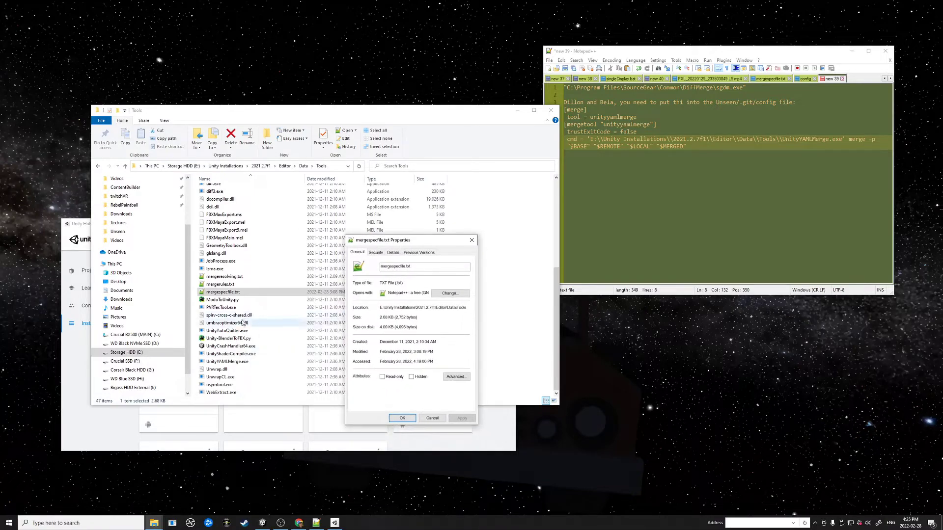
click(223, 291)
click(371, 418)
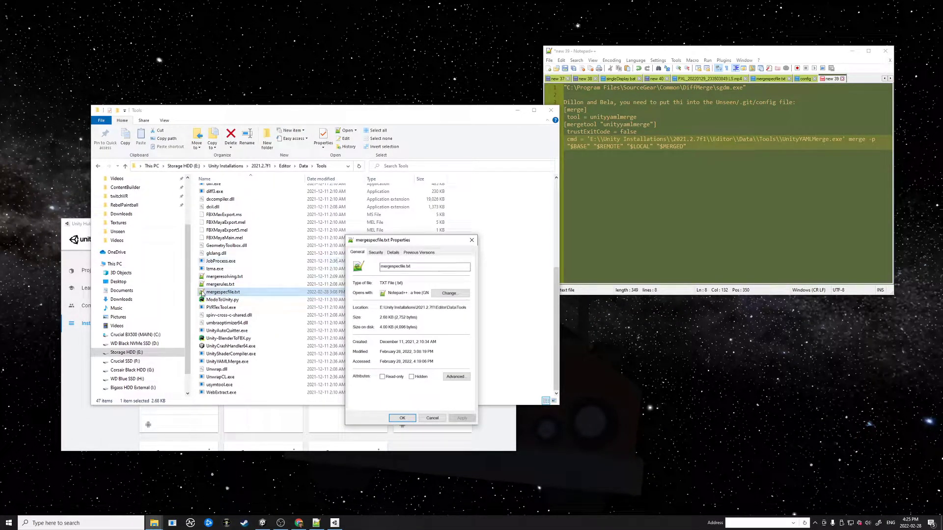
click(467, 240)
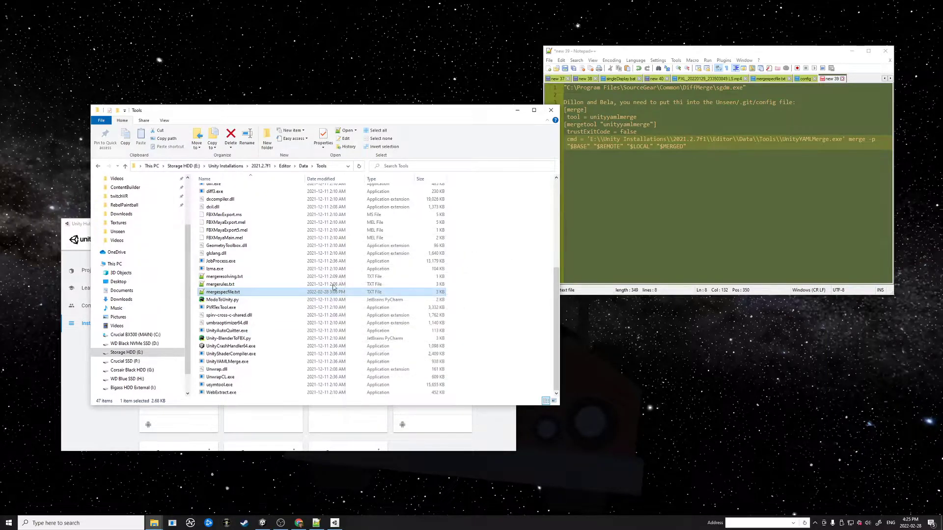
Step: In the security properties of mergespecfile.txt, allow the Users group Full control and confirm the permission change
right_click(269, 292)
click(241, 293)
right_click(241, 292)
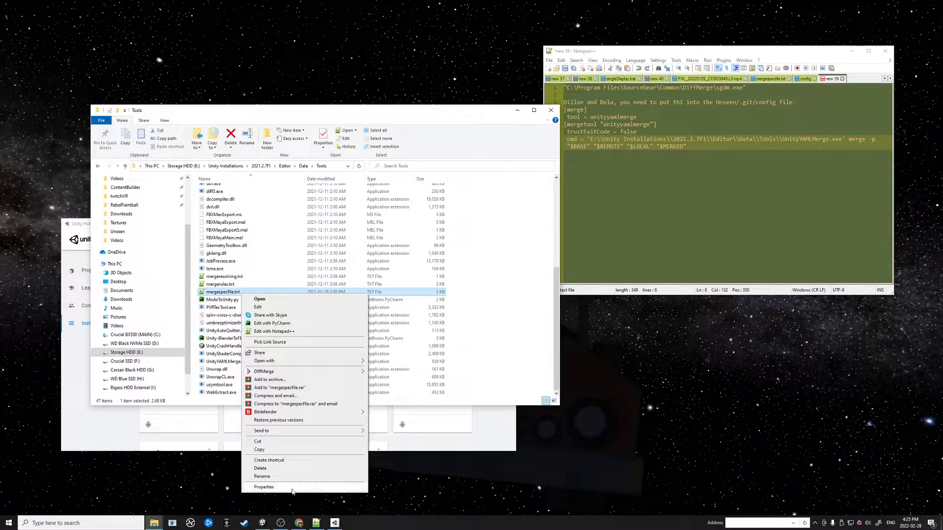
click(264, 487)
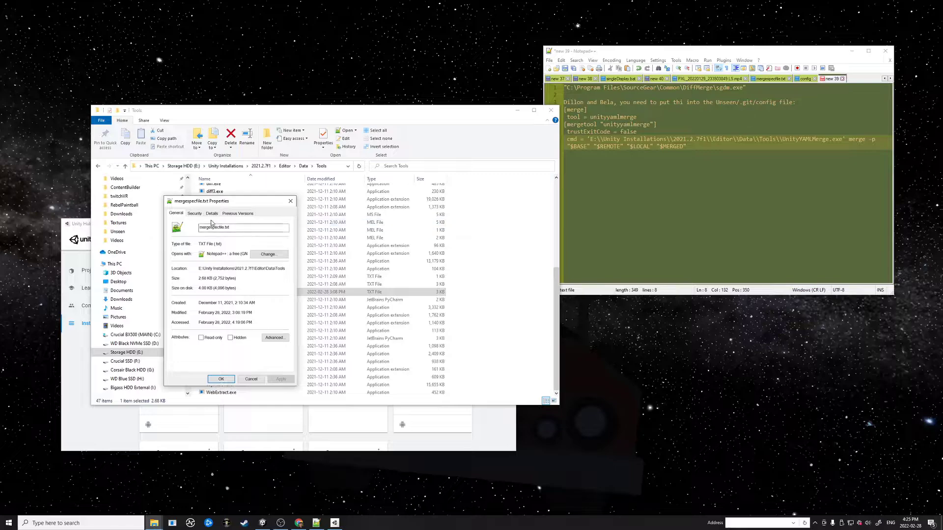
click(195, 215)
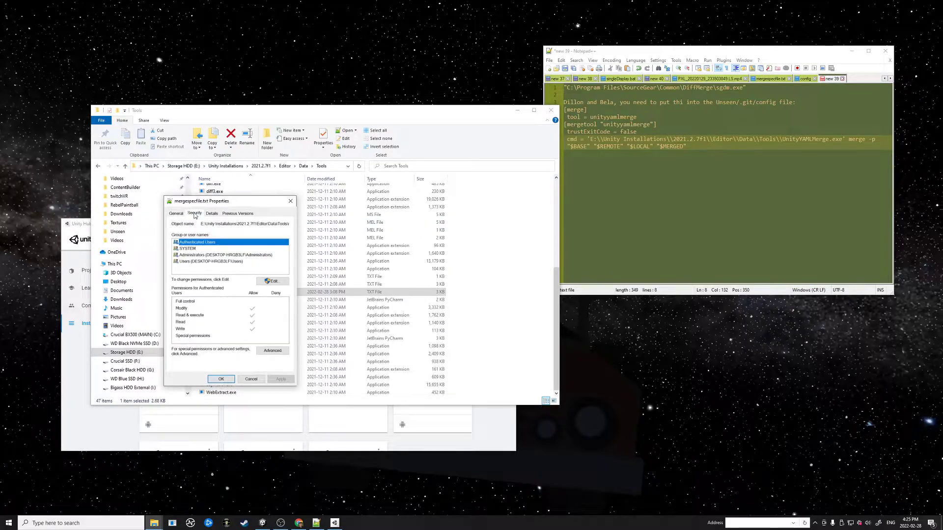
click(248, 249)
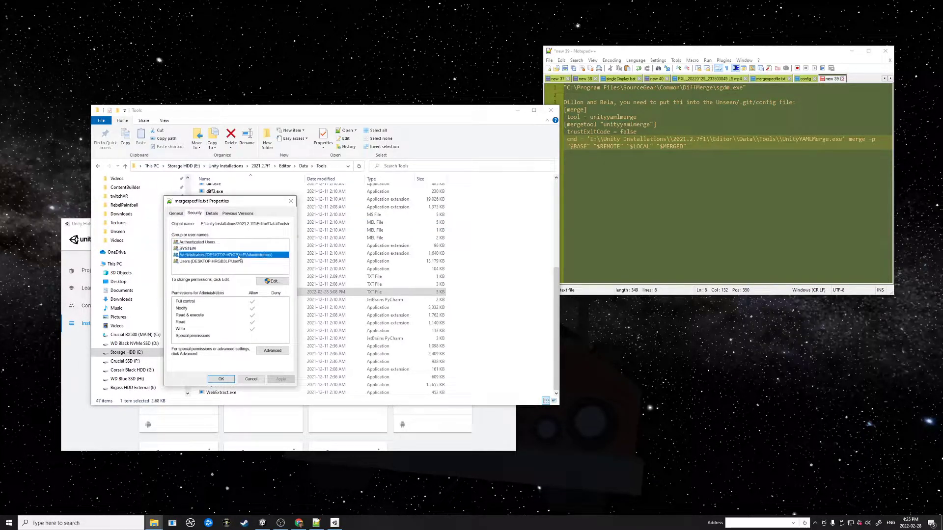
click(274, 282)
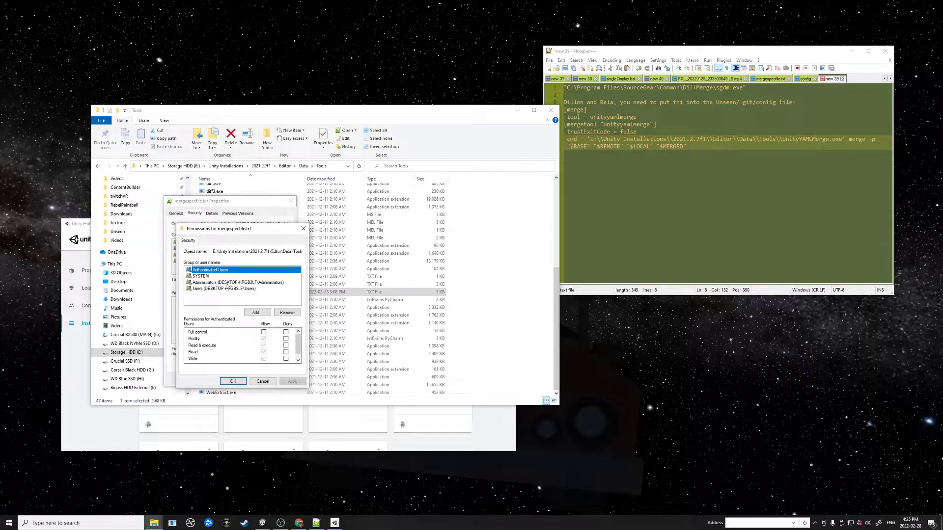
click(210, 289)
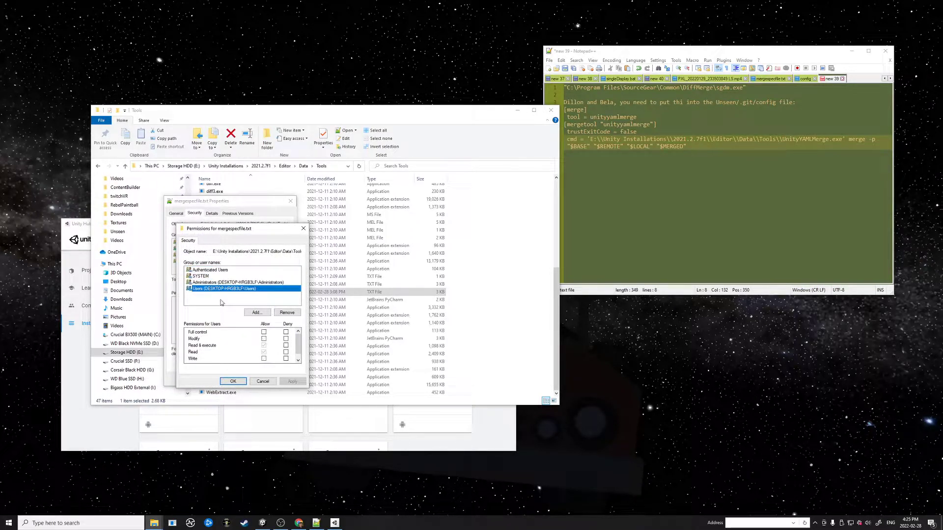
click(264, 332)
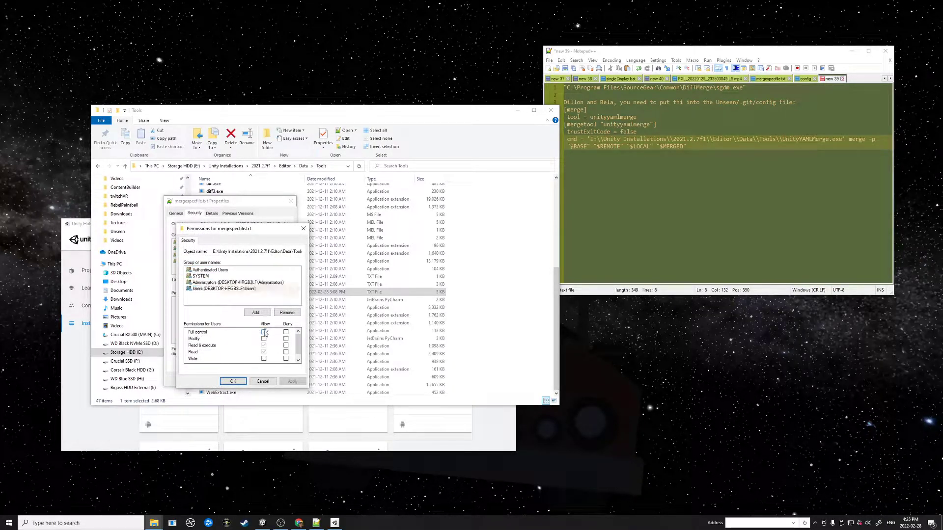
click(234, 381)
click(233, 381)
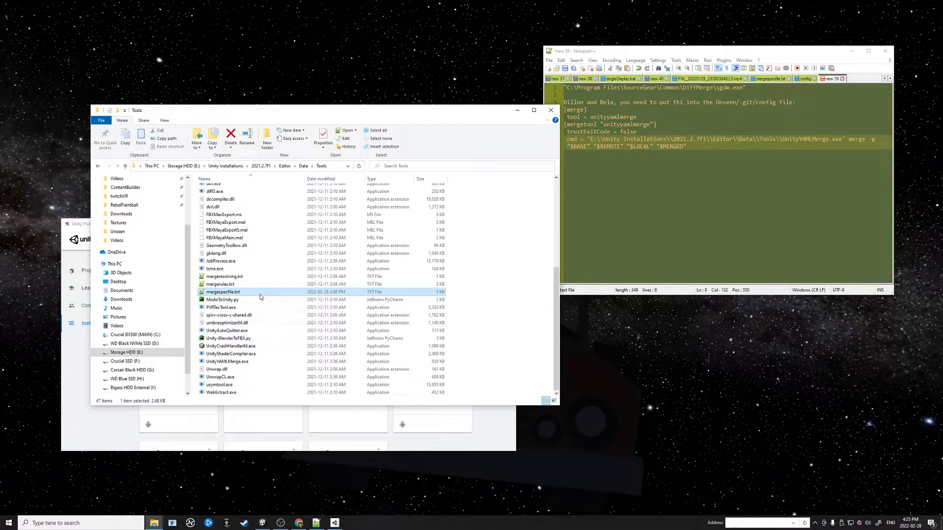
Step: Open mergespecfile.txt in Notepad++ and enlarge the editor window downward and sideways so the long lines fit
double_click(216, 293)
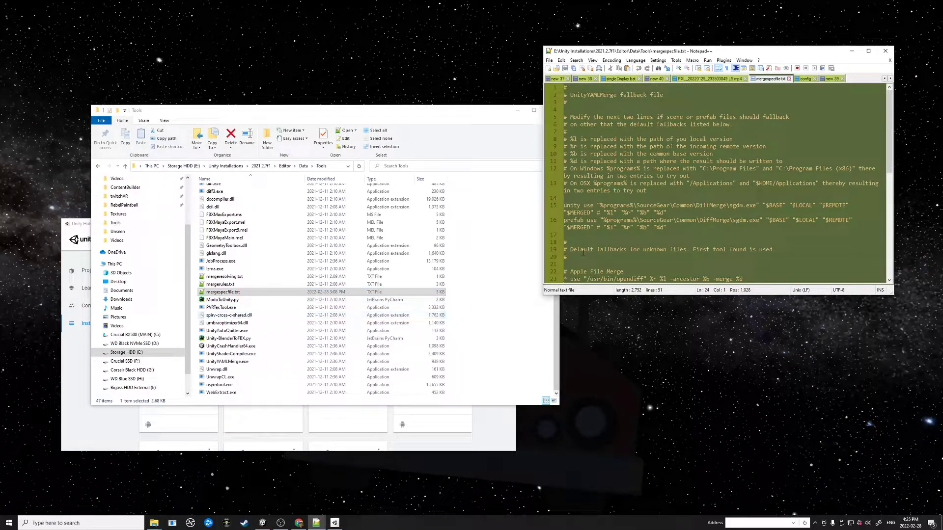
scroll(617, 234, down, 3)
drag(581, 294, 584, 480)
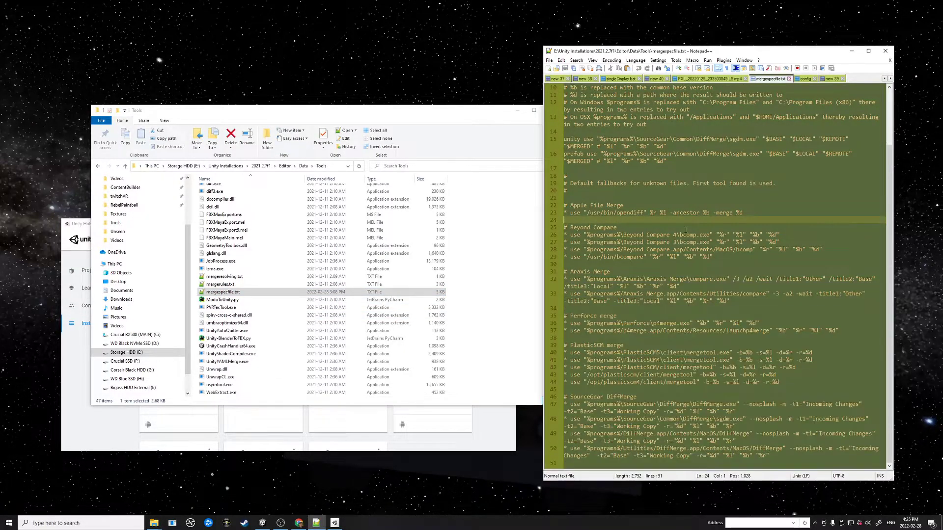
scroll(606, 208, up, 3)
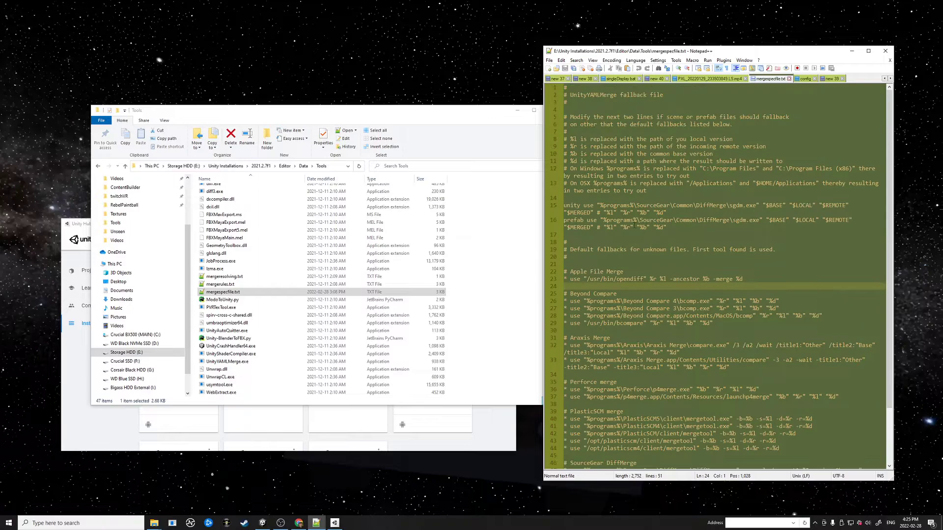
drag(539, 212, 387, 198)
click(412, 257)
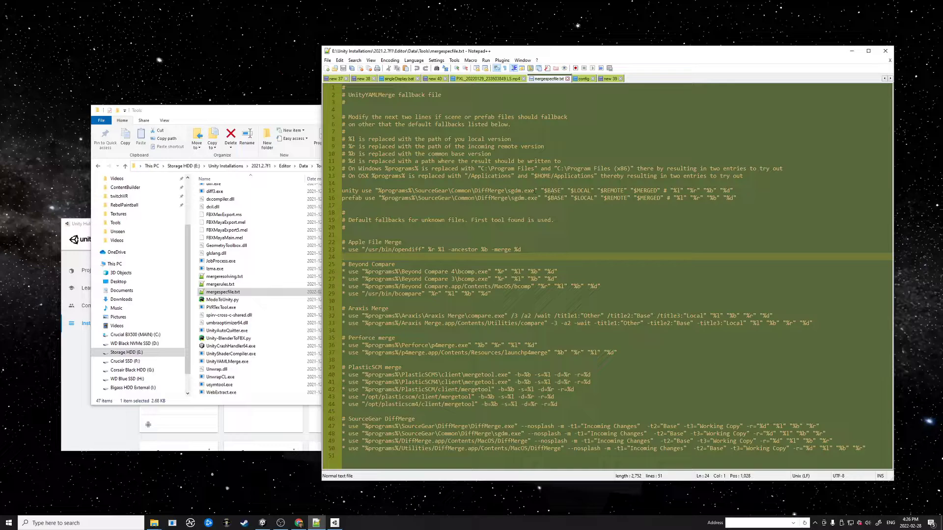
Step: Copy the quoted sgdm.exe path from the first line of the "new 39" note and return to mergespecfile.txt
drag(537, 190, 391, 190)
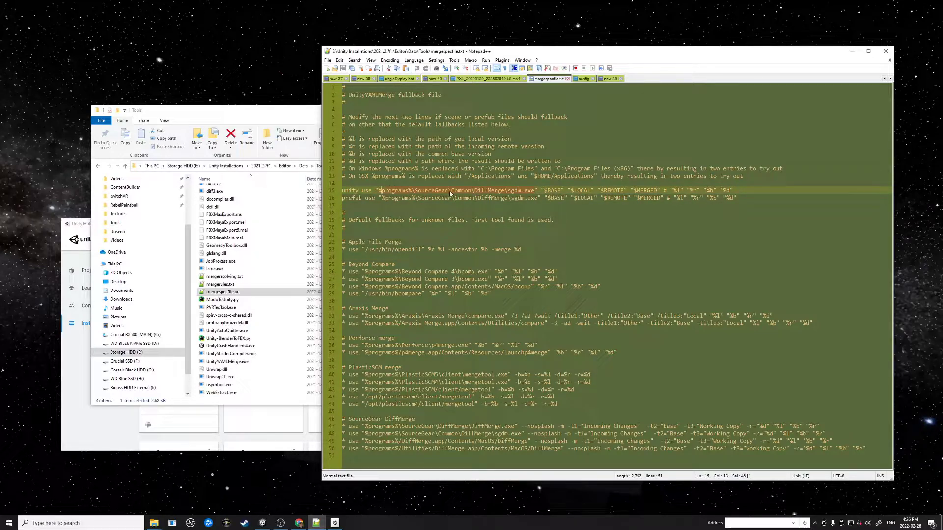
click(611, 78)
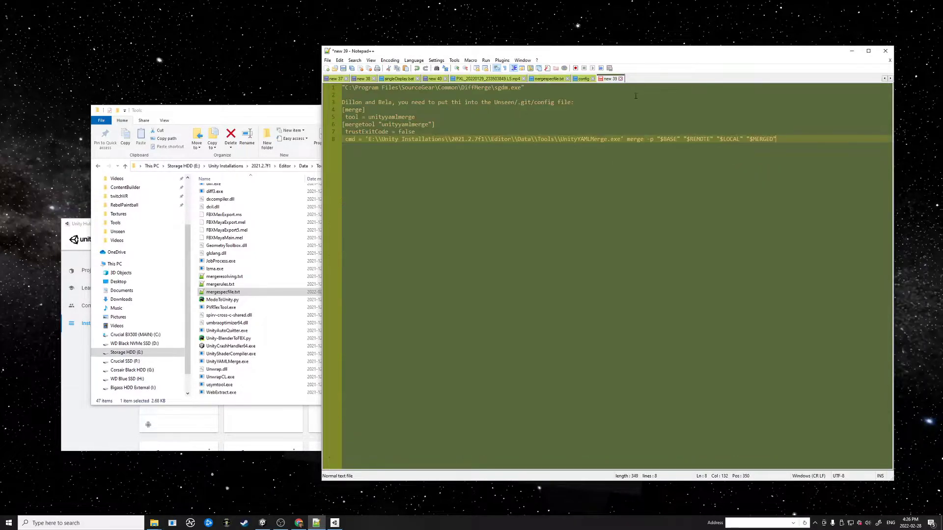
drag(522, 88, 338, 83)
key(ctrl+c)
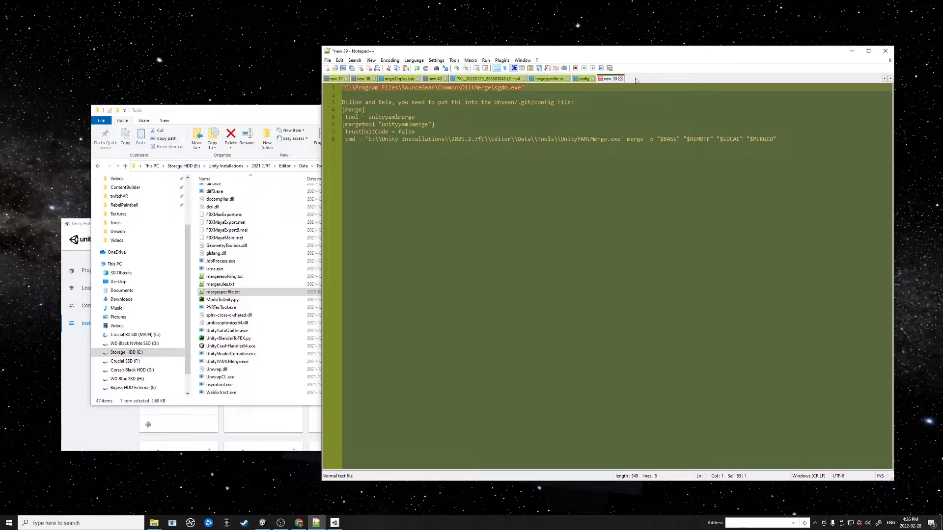
click(542, 79)
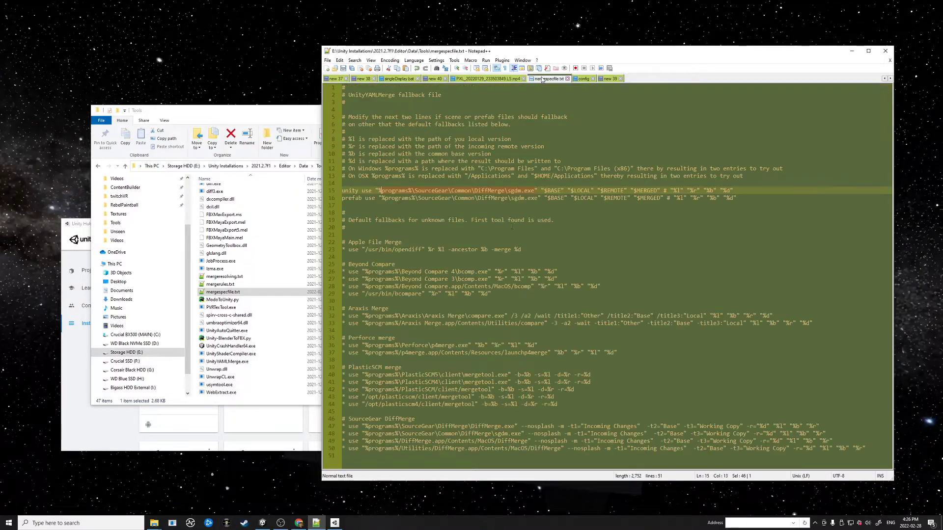
Step: Try replacing the path in the "unity use" line with "C:\Program Files\SourceGear\Common\DiffMerge\sgdm.exe", removing the duplicate quotation marks
click(445, 220)
click(422, 198)
drag(416, 190, 541, 191)
key(ctrl+v)
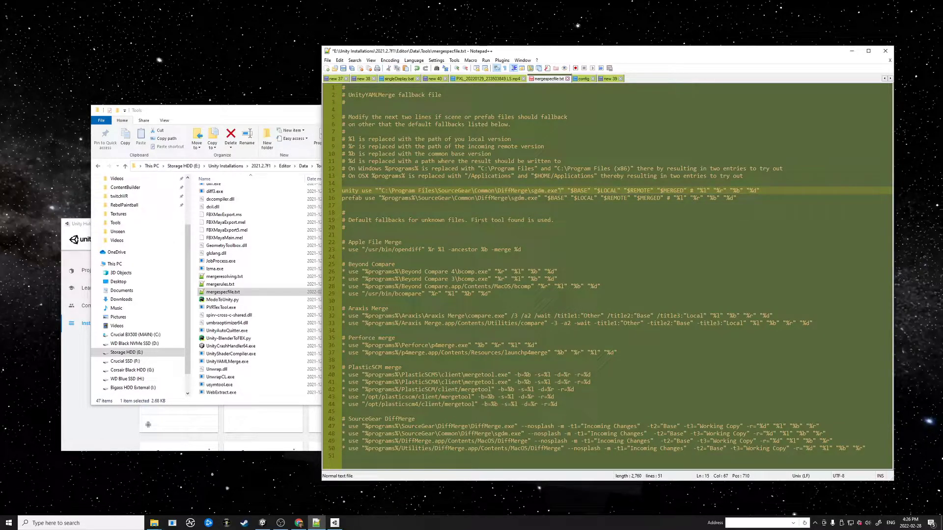
key(BackSpace)
click(377, 191)
key(BackSpace)
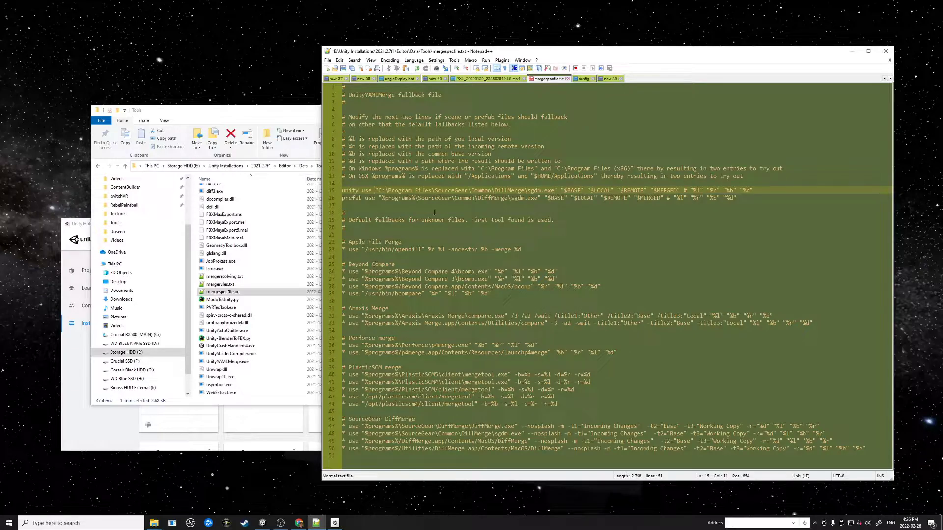
Step: Undo the path replacement in the "unity use" line
key(ctrl+z)
key(ctrl+z)
key(ctrl+z)
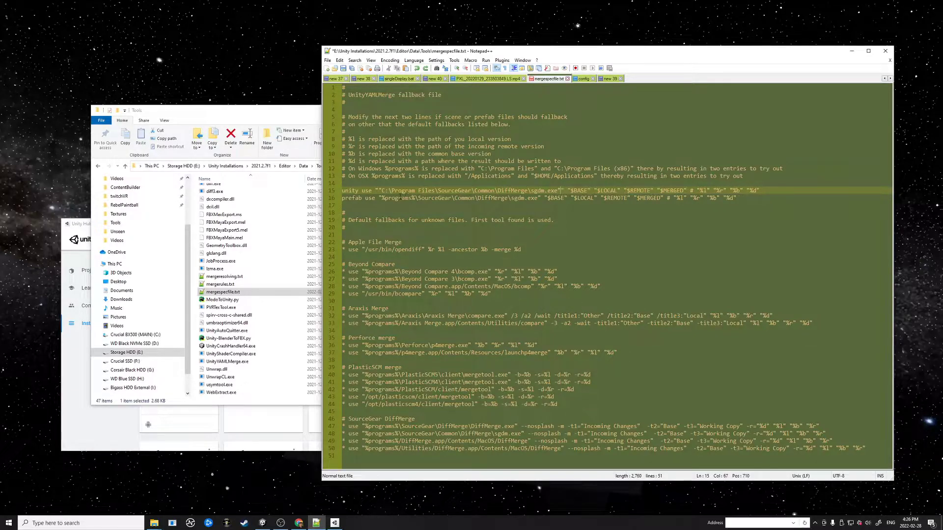
Step: Examine %programs% in the "unity use" line and highlight the comment explaining its replacement on Windows
drag(382, 190, 388, 186)
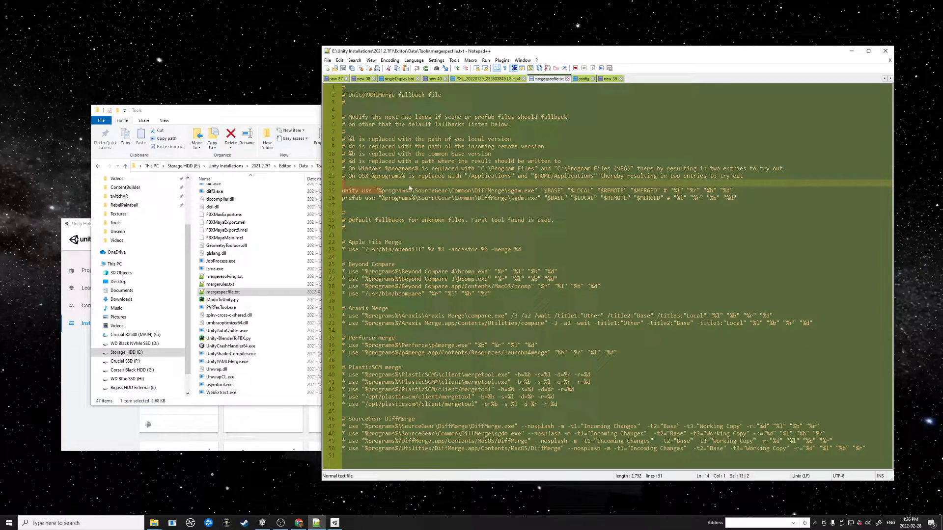
click(408, 176)
drag(537, 168, 352, 169)
scroll(491, 227, up, 2)
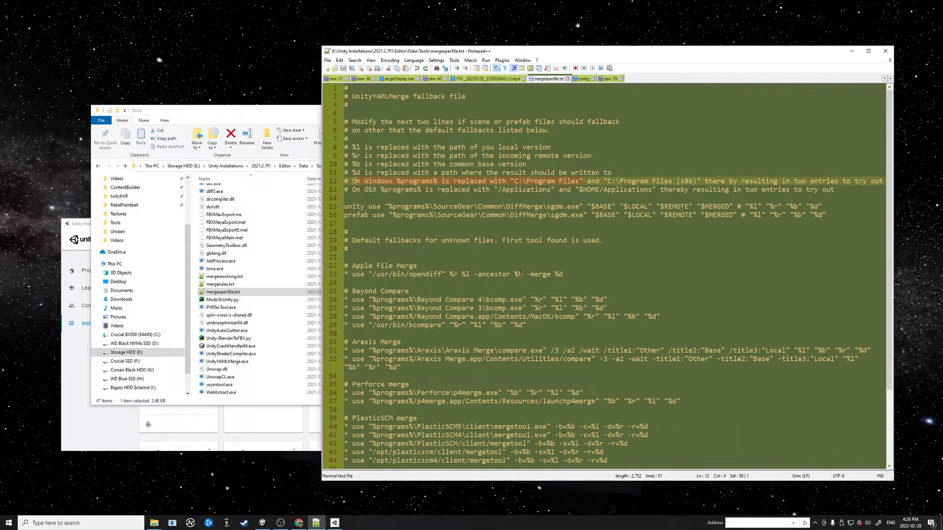
scroll(491, 227, down, 1)
Step: Highlight the arguments "$BASE" "$LOCAL" "$REMOTE" "$MERGED" in the "unity use" line
click(491, 274)
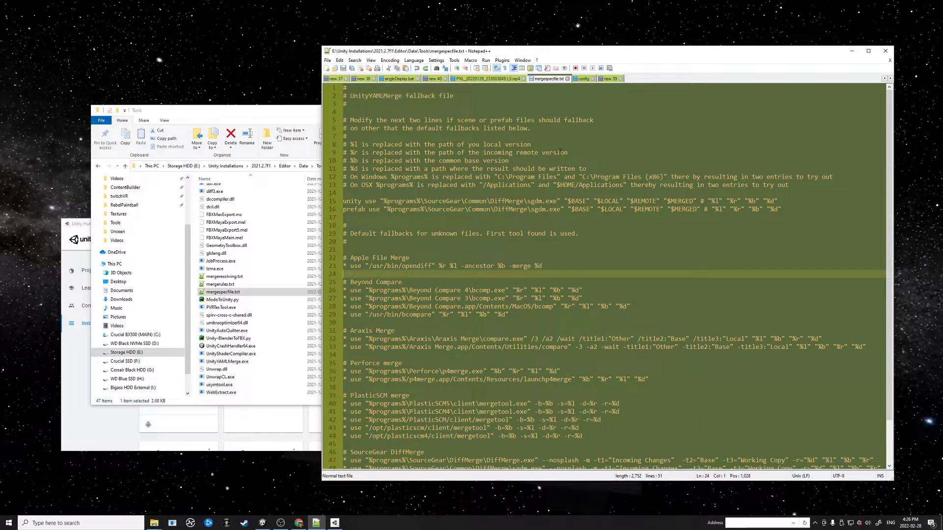
click(680, 230)
click(564, 201)
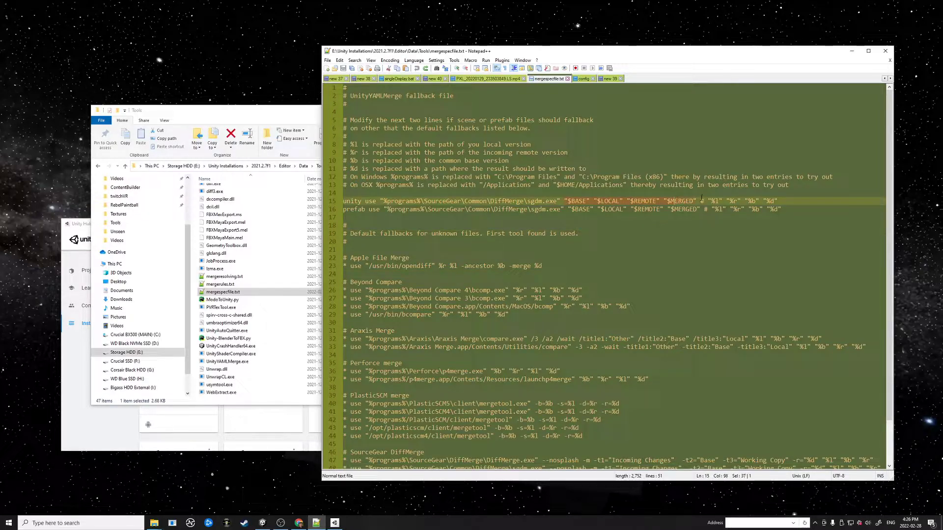
Step: Replace the first line of the notes document with the DiffMerge path and its four arguments copied from the "unity use" line of mergespecfile.txt
drag(698, 201, 571, 199)
drag(712, 201, 754, 201)
drag(698, 200, 378, 200)
key(ctrl+c)
click(604, 80)
right_click(369, 89)
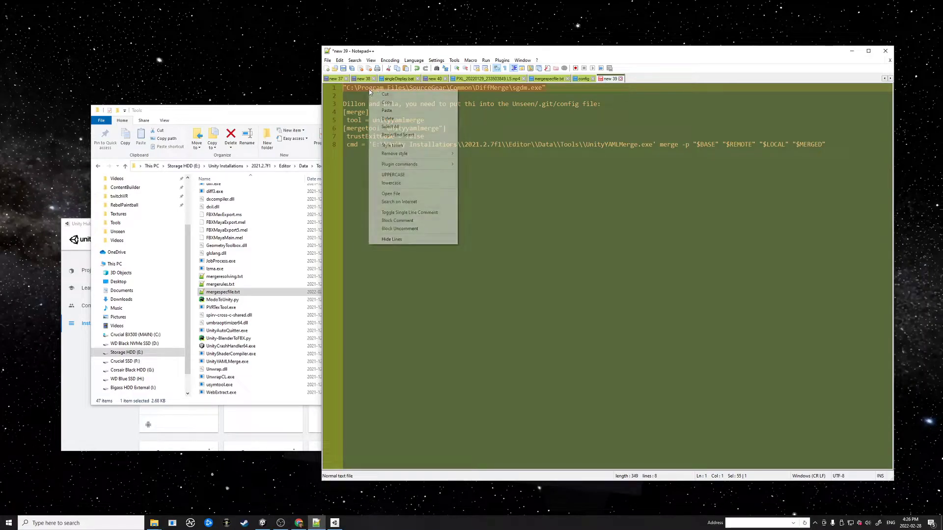
click(402, 112)
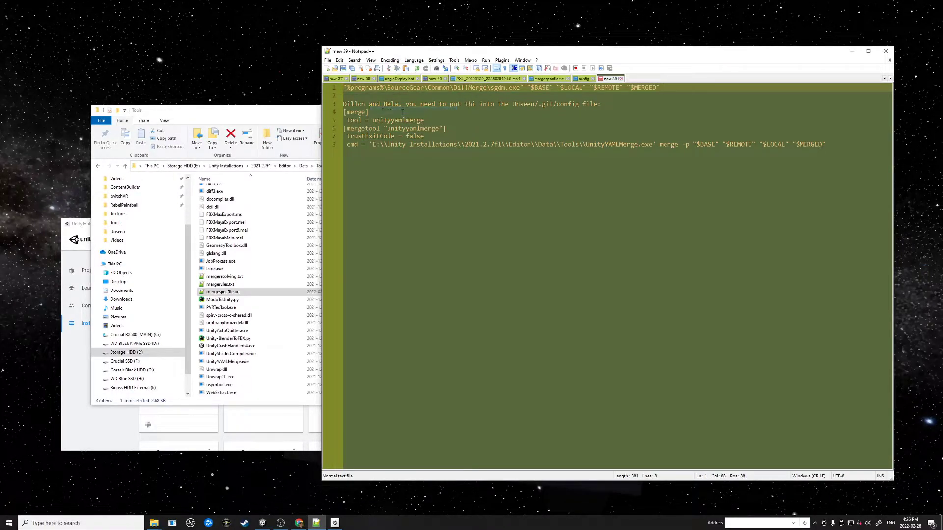
key(ctrl+z)
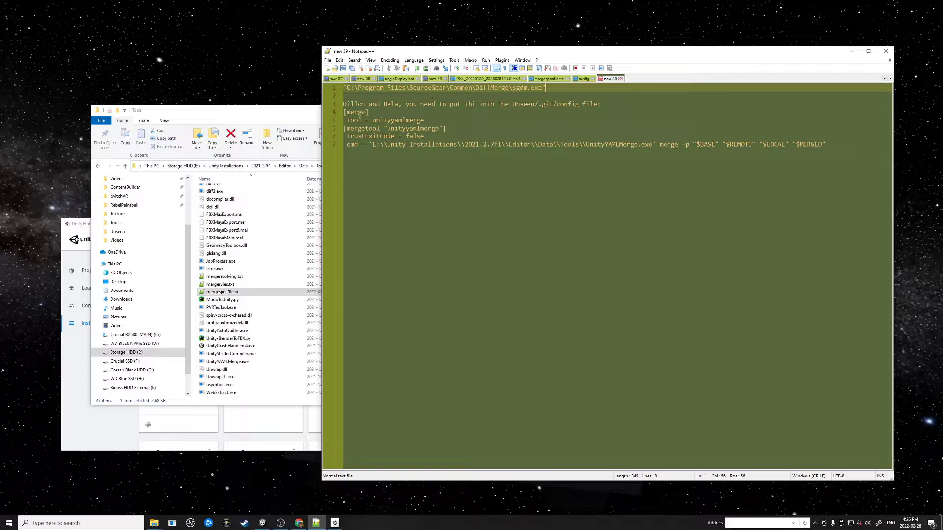
key(ctrl+y)
key(ctrl+s)
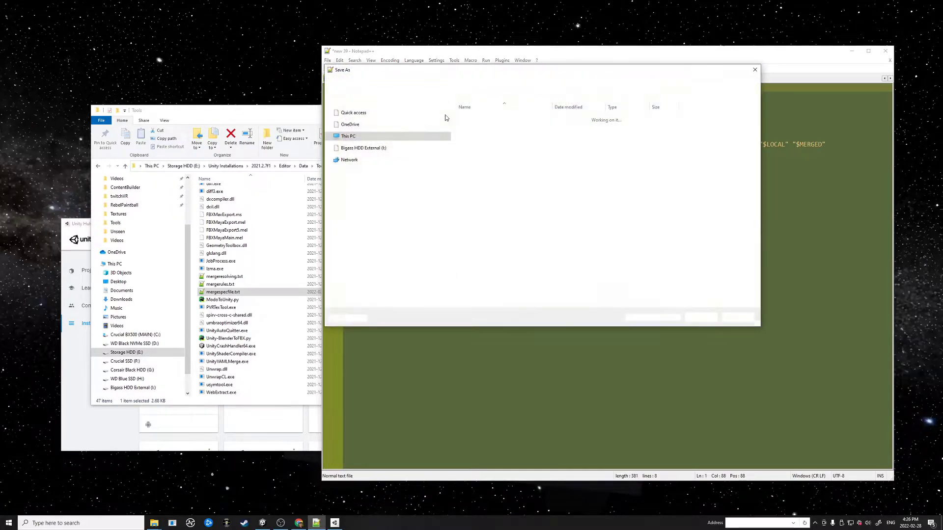
click(738, 318)
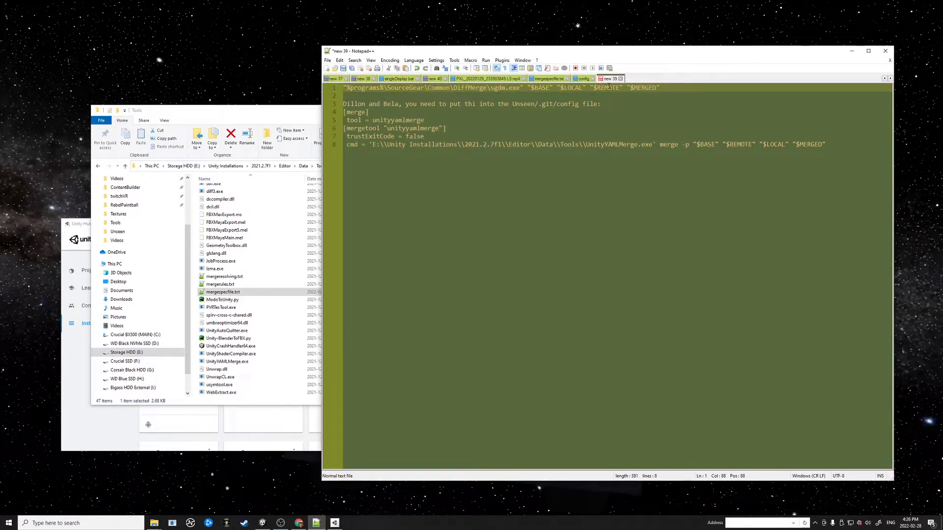
Step: Review the merge tool settings across the config file, mergespecfile.txt and the notes document
click(584, 79)
click(479, 234)
click(546, 79)
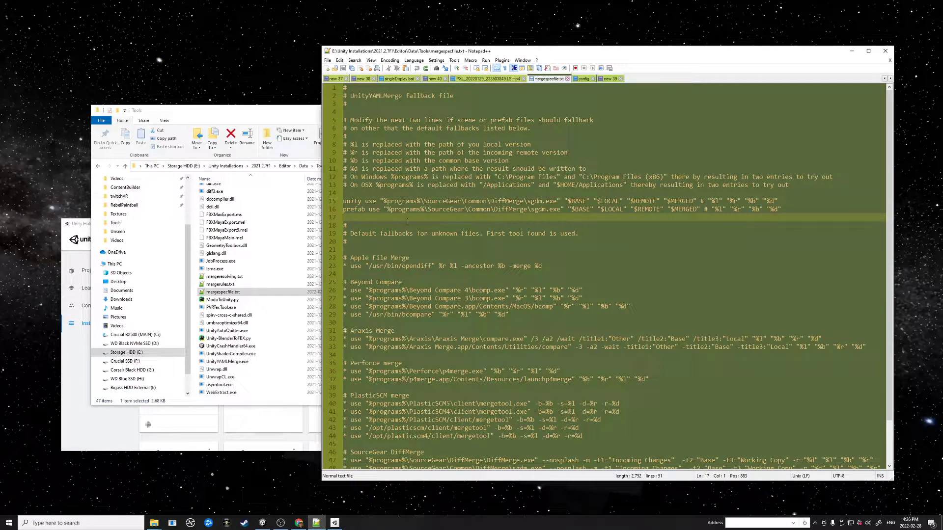
click(611, 78)
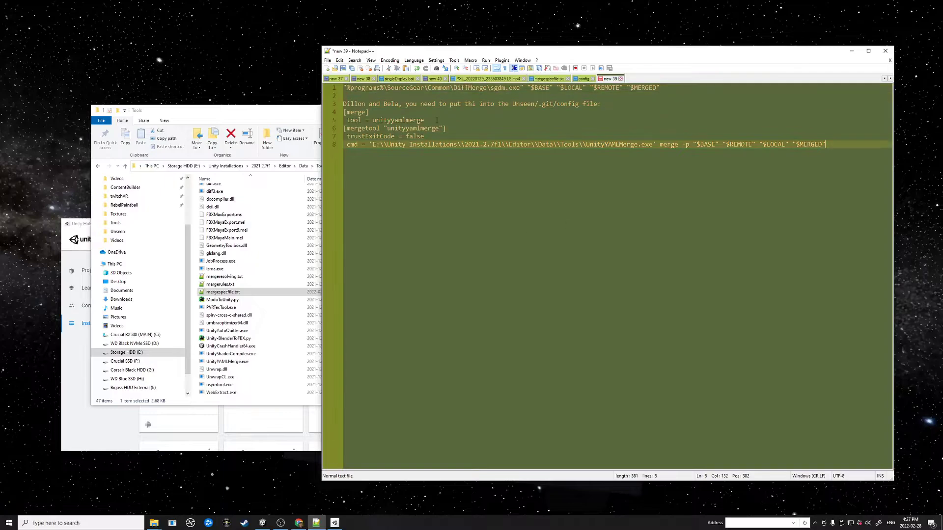
key(ctrl+a)
drag(572, 123, 442, 121)
key(Up)
key(Up)
Step: Check mergespecfile.txt down to its SourceGear DiffMerge entries and close both mergespecfile.txt and the config file
click(549, 79)
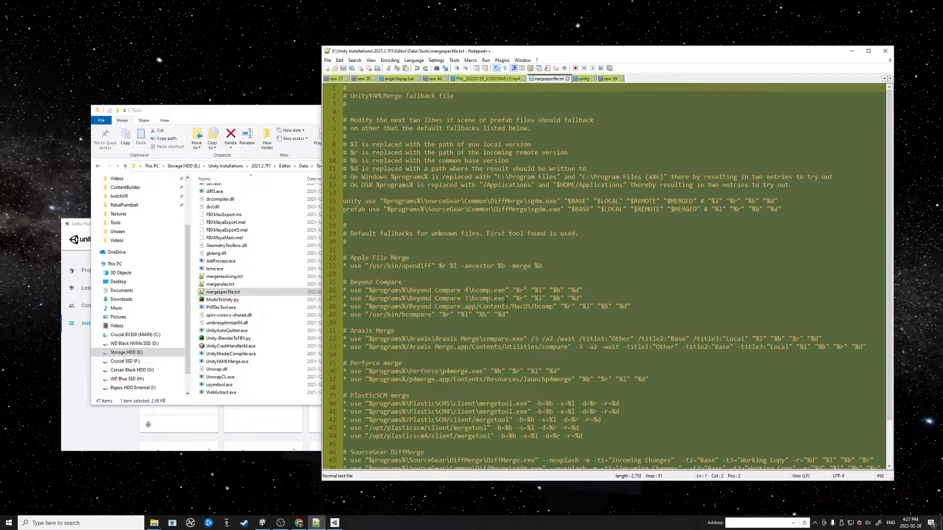
scroll(414, 180, down, 2)
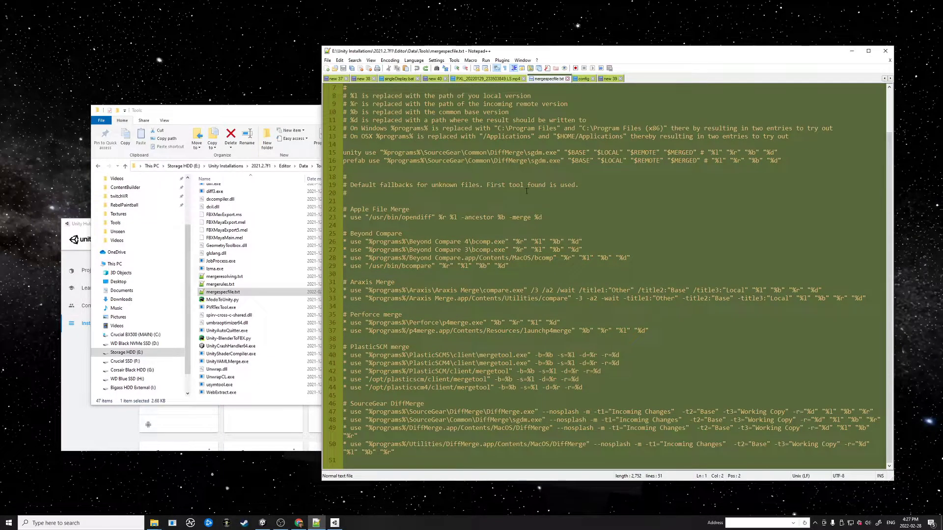
click(567, 79)
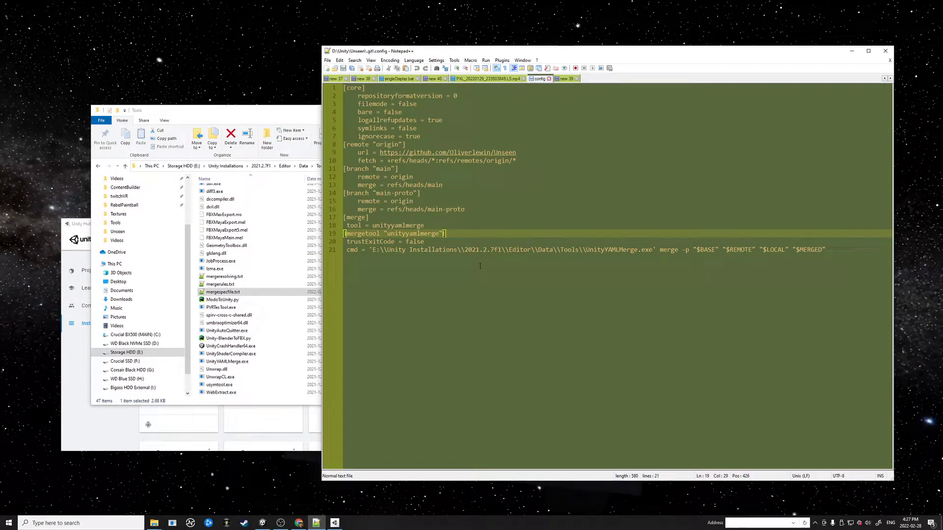
click(549, 79)
Step: Switch to Unity Hub, move its window clear of the Tools folder listing, and show the projects list
click(264, 322)
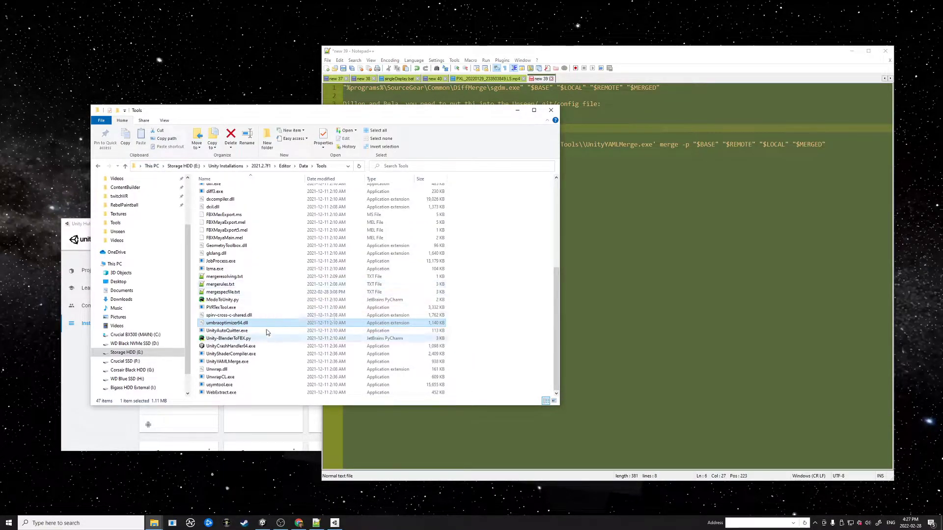
click(72, 417)
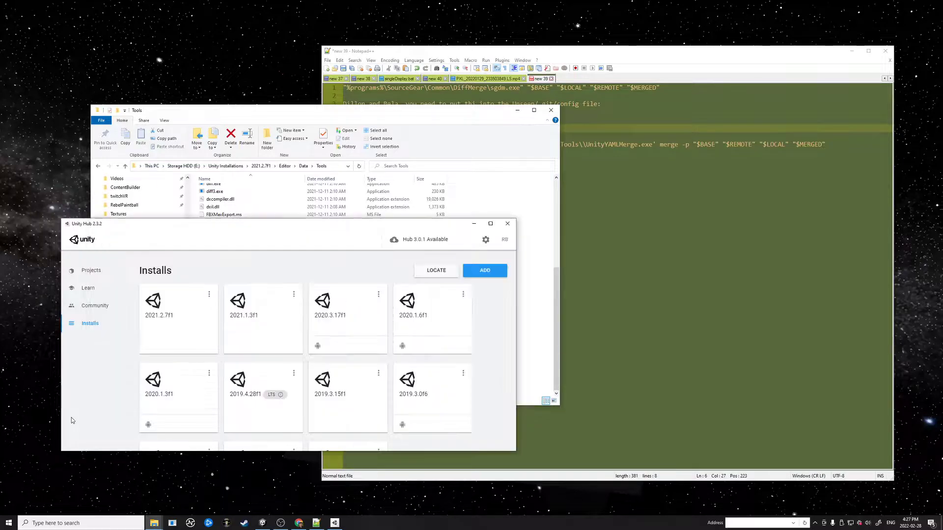
drag(294, 227, 653, 252)
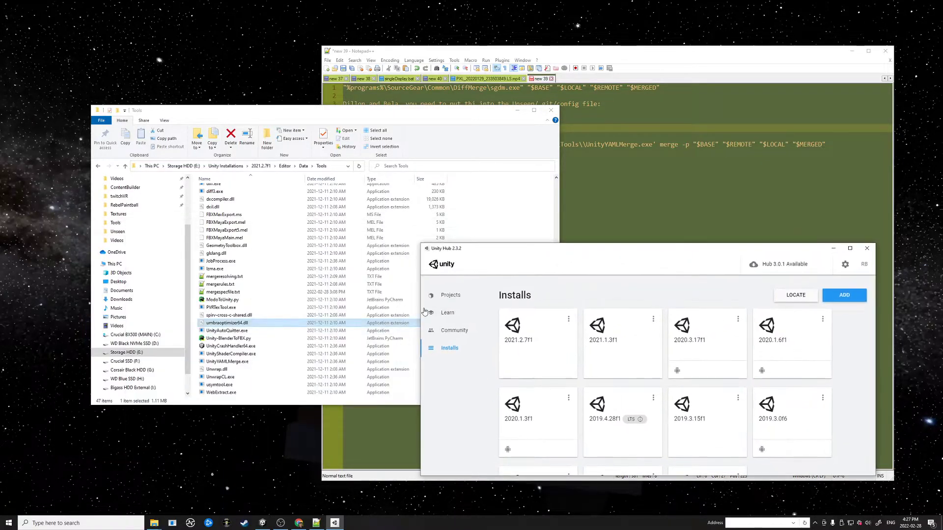
click(450, 295)
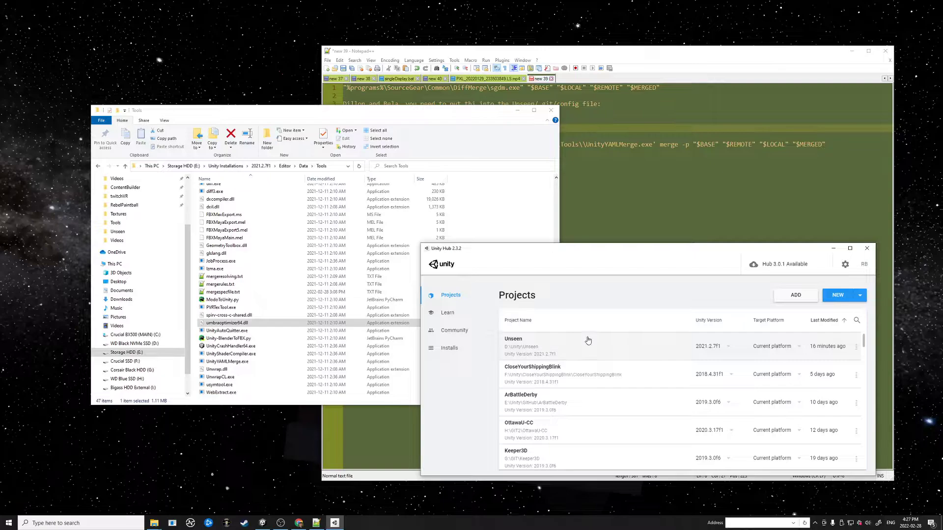
Step: Switch back to the Tools folder in File Explorer, look through its files and check the folder's full path
click(463, 212)
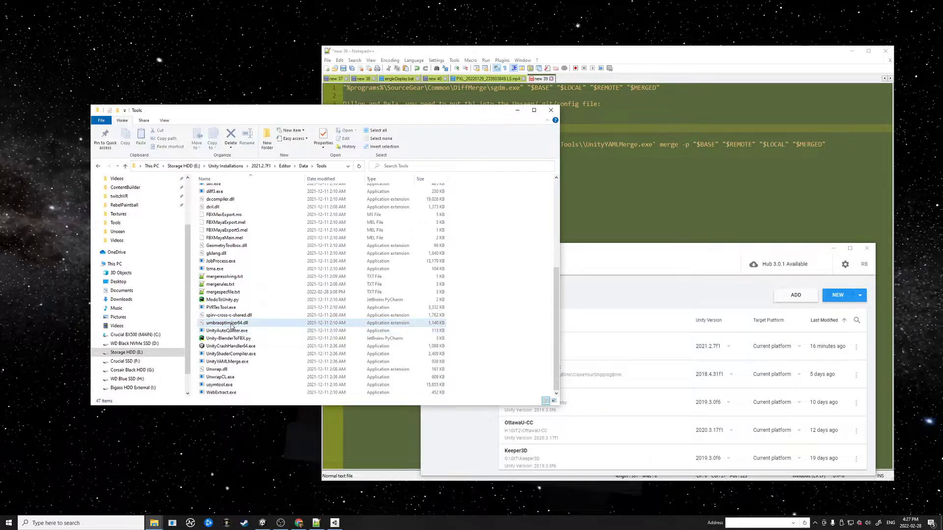
scroll(229, 333, up, 4)
scroll(220, 302, down, 3)
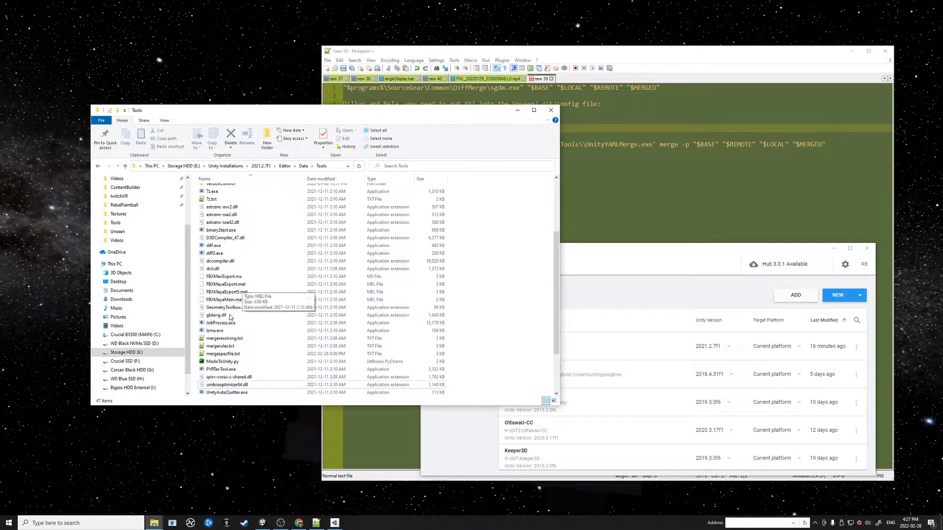
click(342, 166)
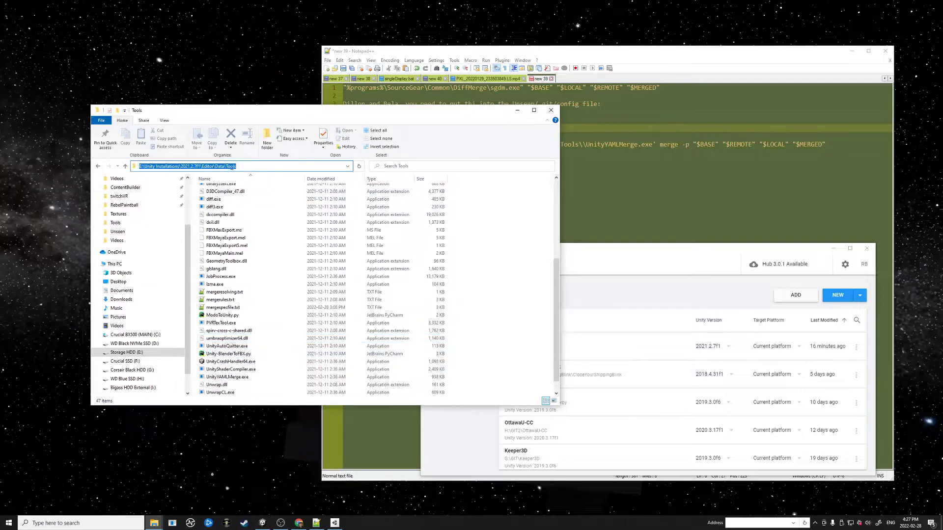
click(503, 323)
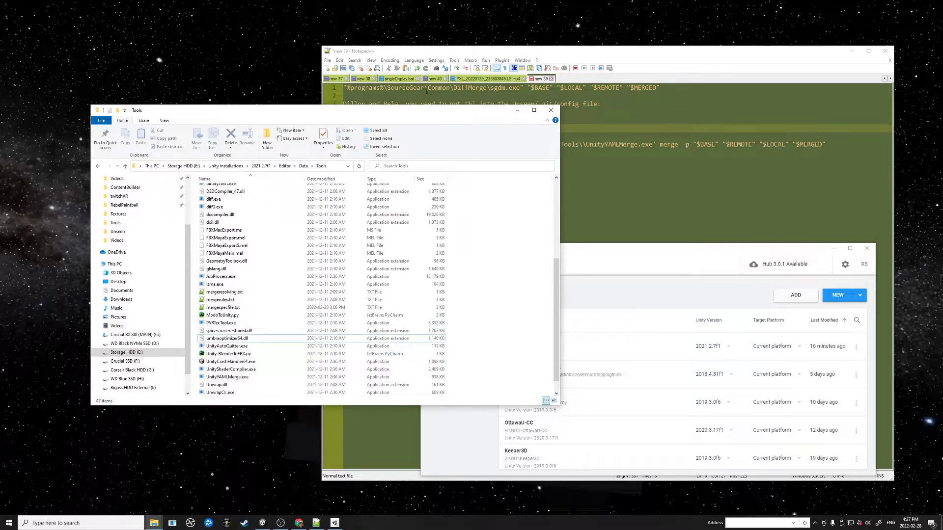
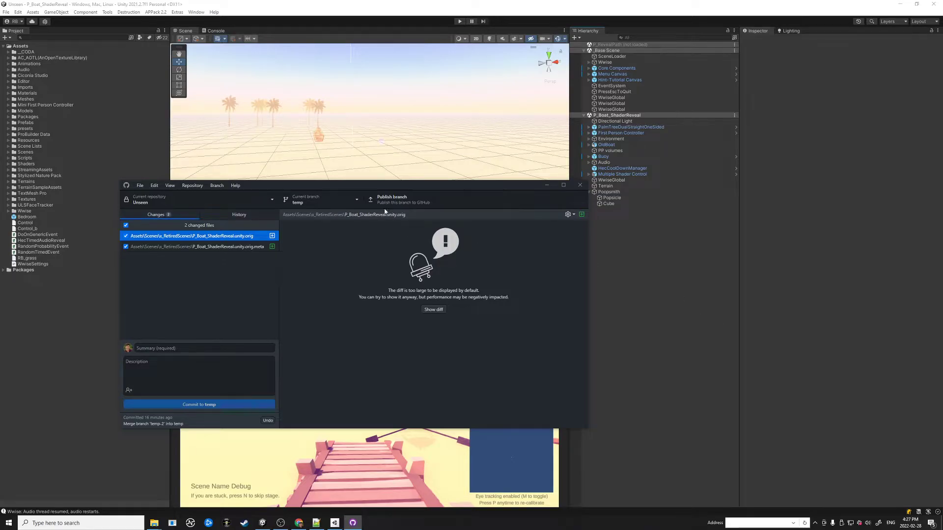
Step: Move the GitHub Desktop window aside and show the branch list of the Unseen repository
drag(319, 186, 278, 199)
click(282, 220)
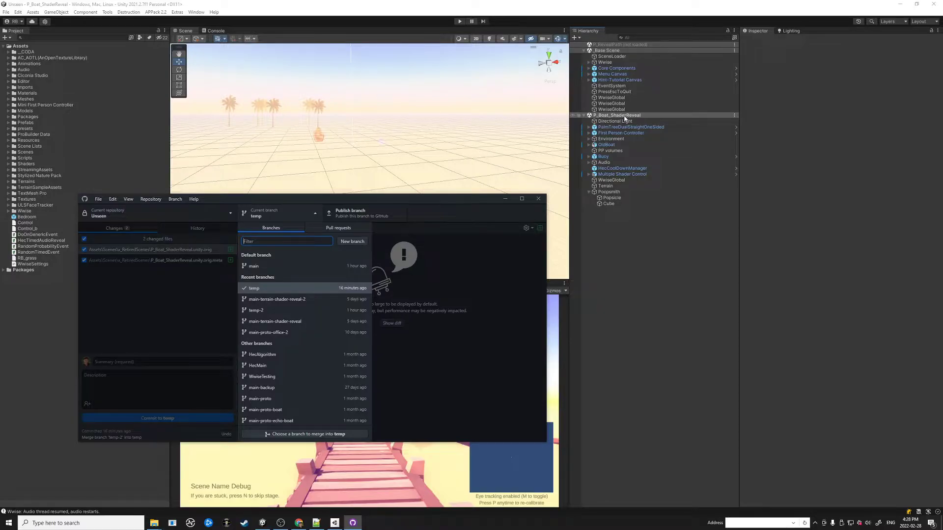
Step: Switch to Unity, look over the P_Boat_ShaderReveal hierarchy with Poopsmith collapsed, and browse the event components available for Terrain
click(643, 288)
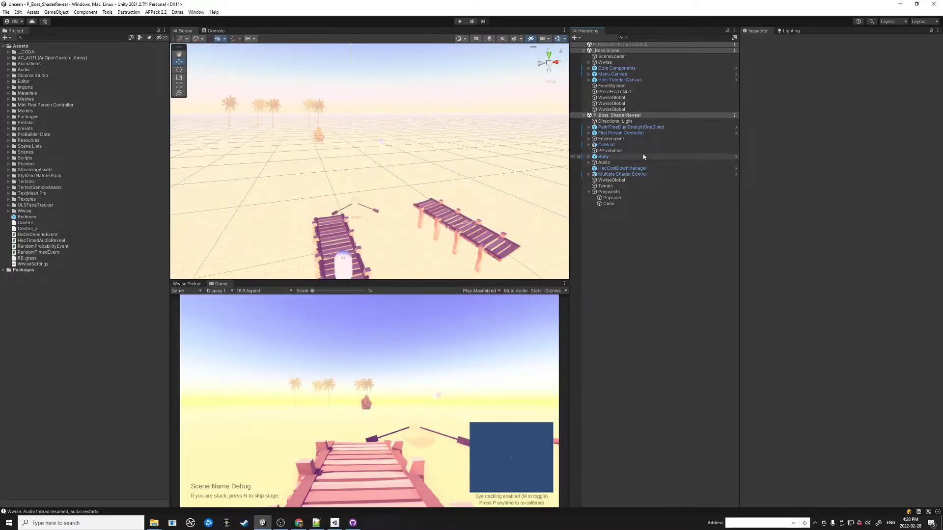
right_click(613, 253)
click(588, 192)
right_click(598, 212)
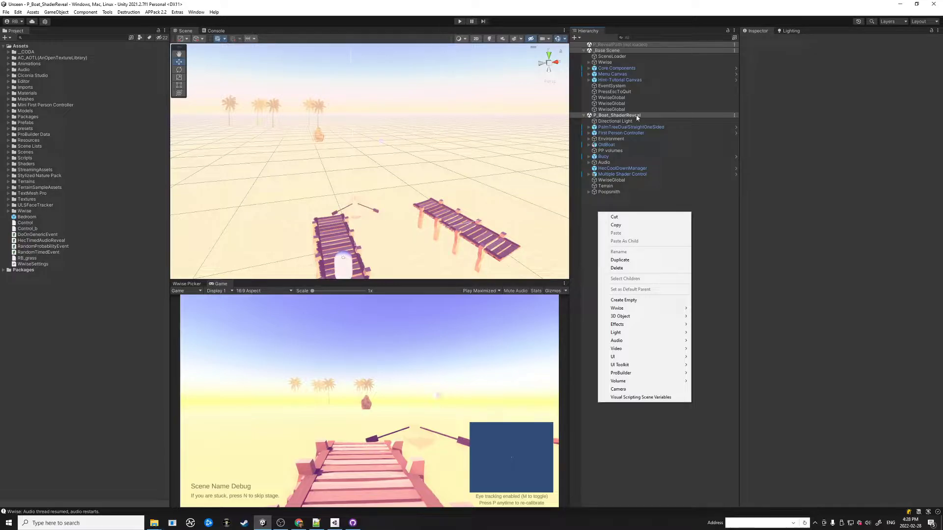
click(607, 201)
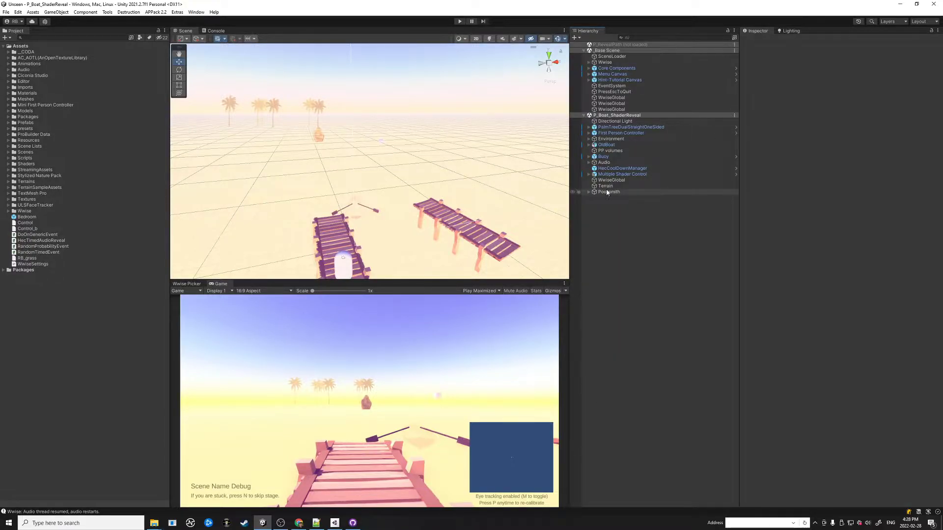
click(605, 186)
click(831, 443)
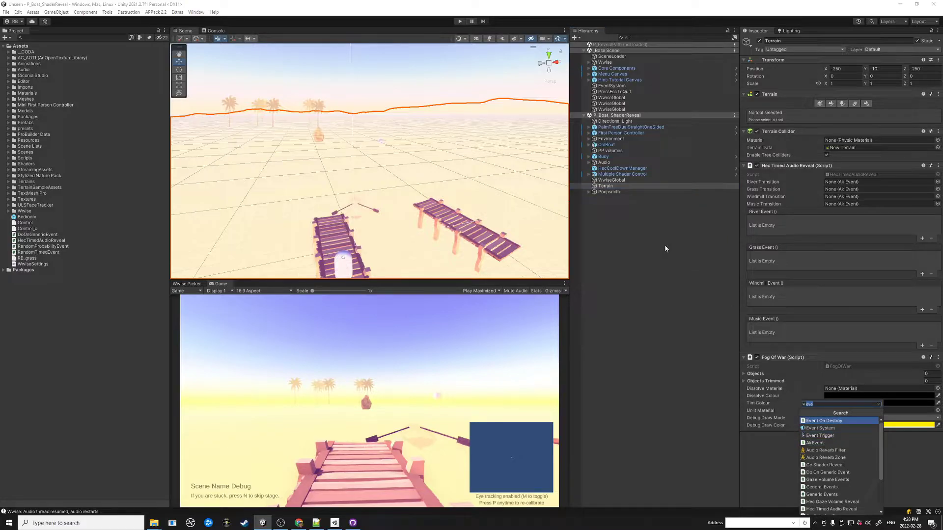
scroll(844, 508, down, 3)
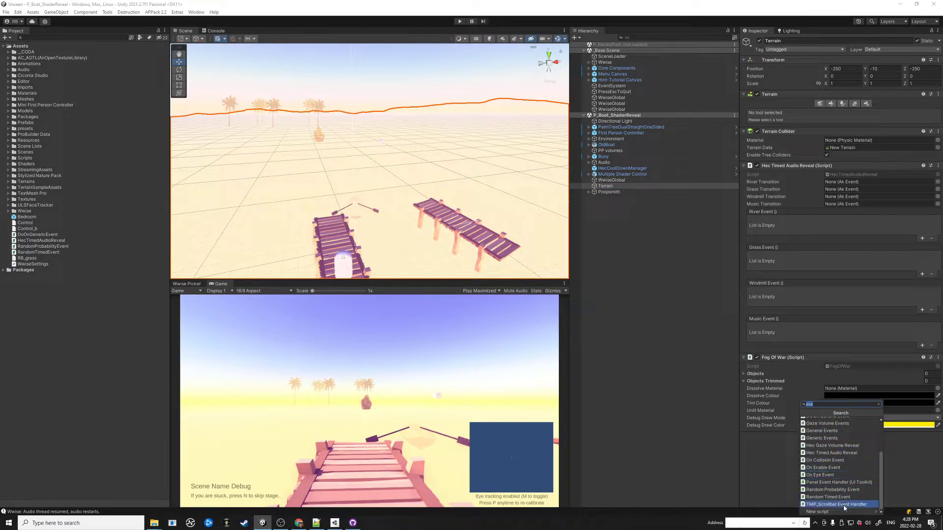
scroll(841, 487, up, 3)
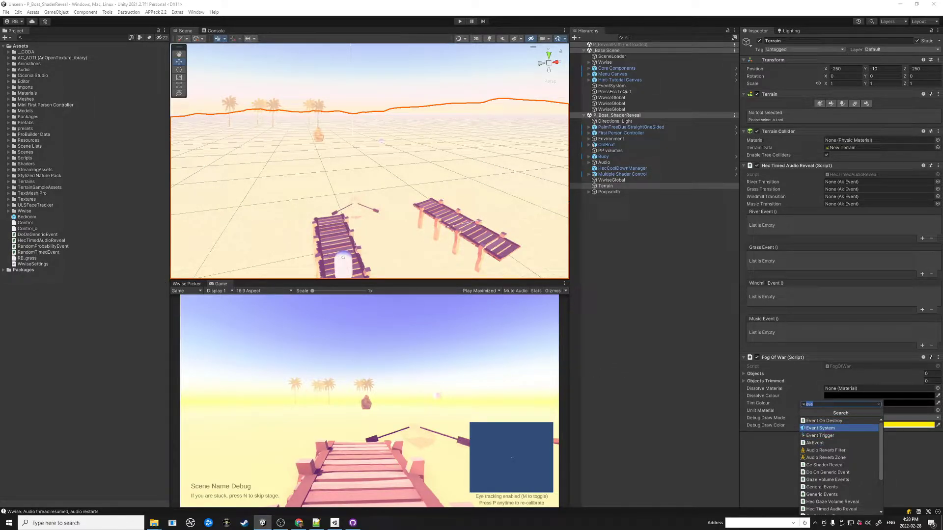
click(149, 422)
Step: Switch to GitHub Desktop, change the current branch to temp-2, and reload the externally modified scene in Unity
click(353, 523)
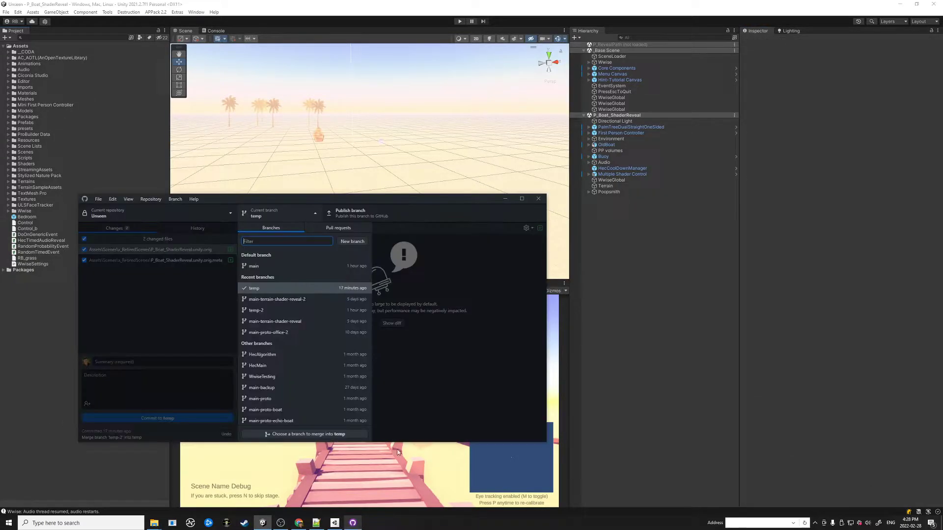
click(255, 311)
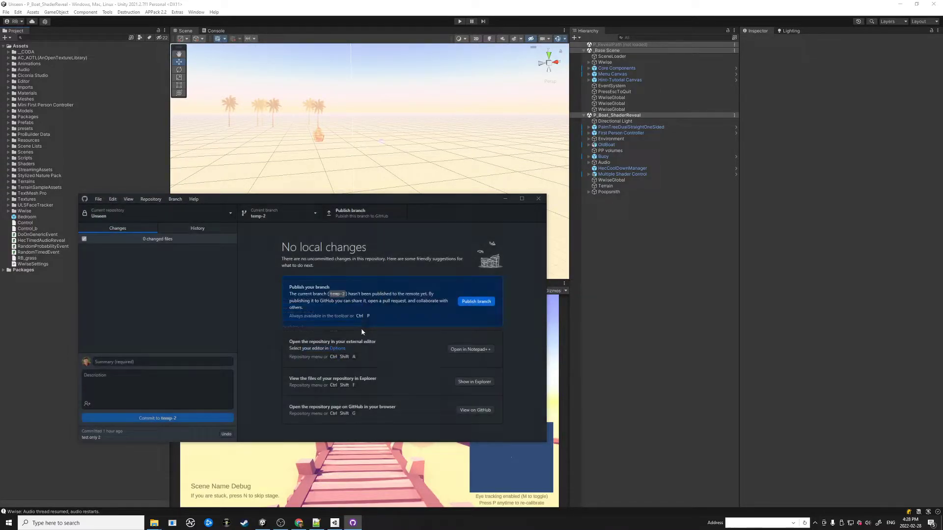
click(595, 341)
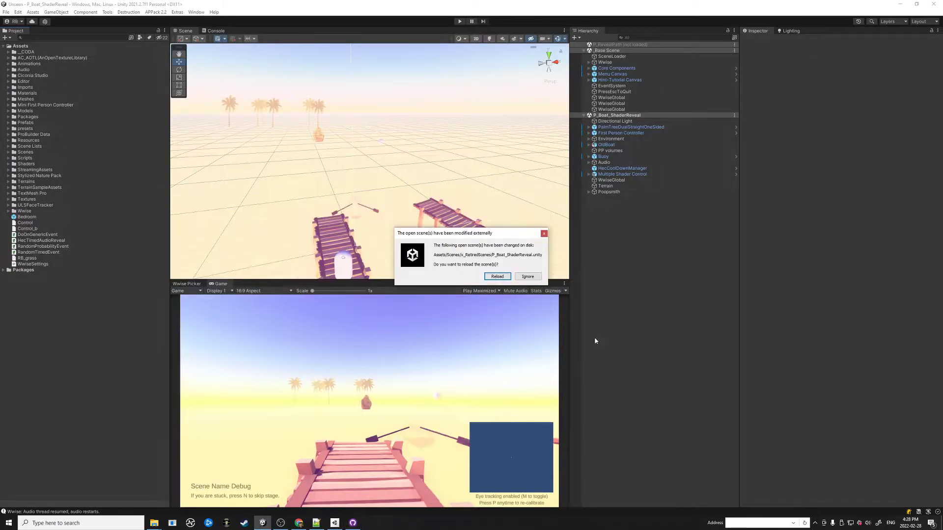
click(496, 277)
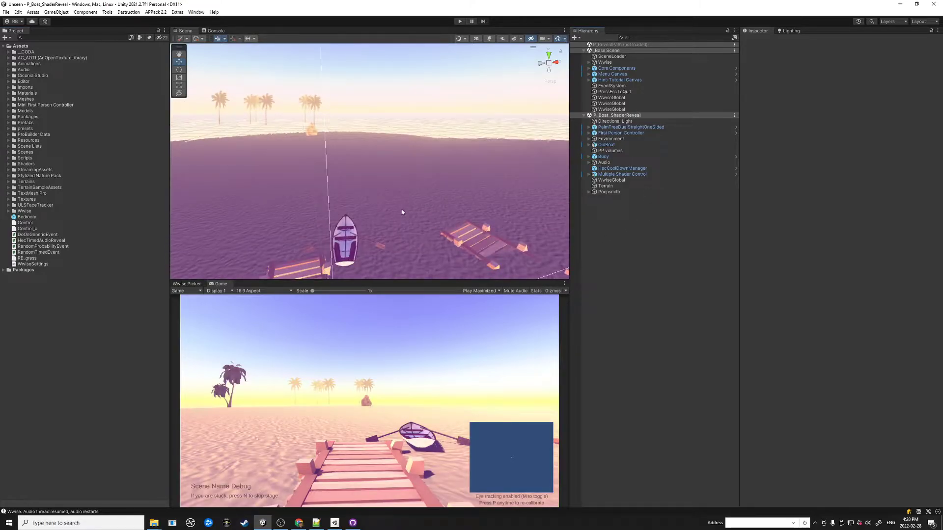
scroll(401, 212, down, 5)
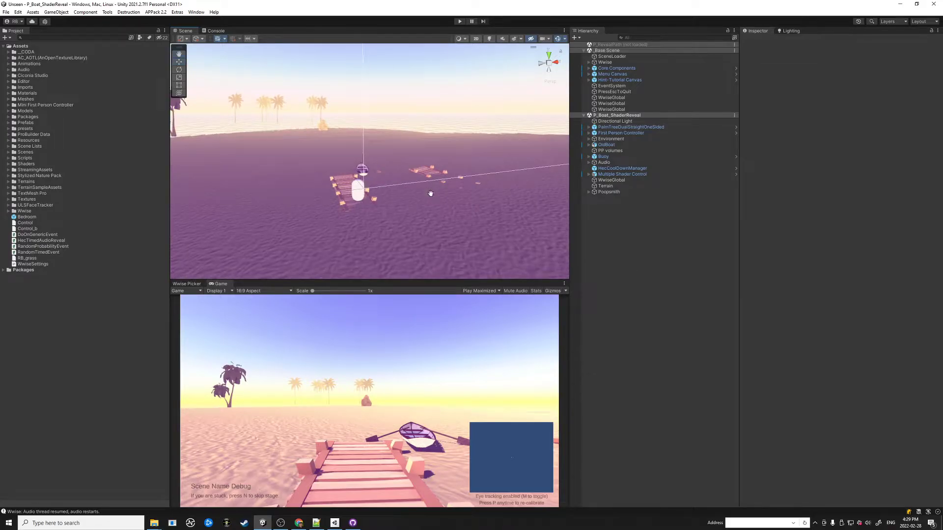
Step: Create an empty child object named Georgio under Poopsmith in the P_Boat_ShaderReveal scene
click(588, 192)
right_click(609, 192)
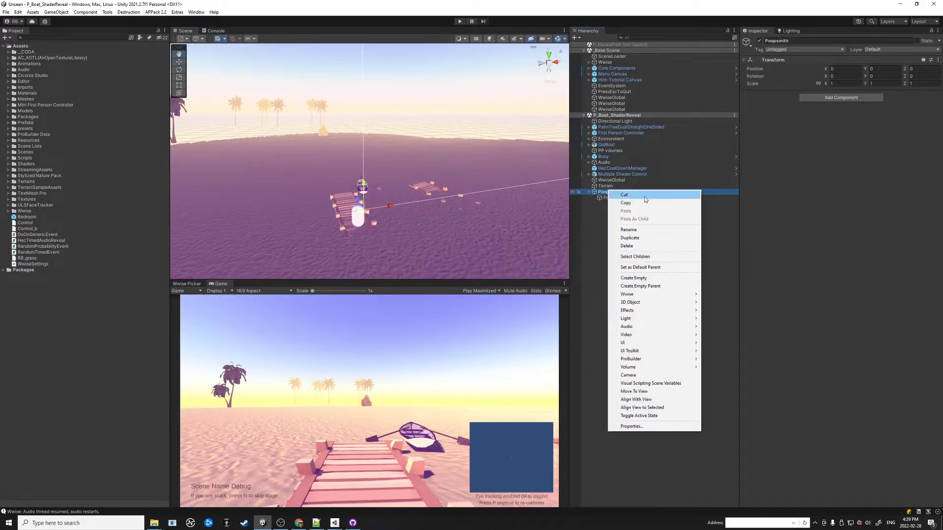
click(604, 192)
right_click(614, 192)
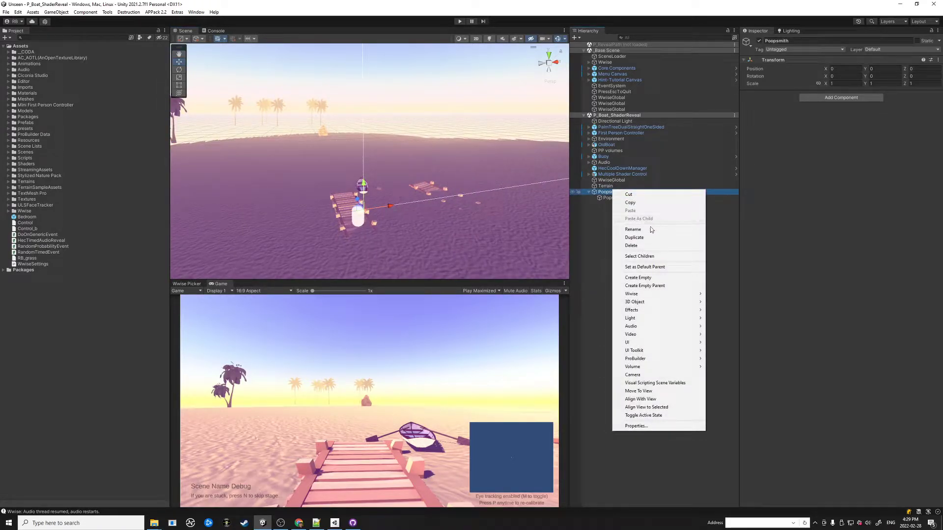
click(653, 278)
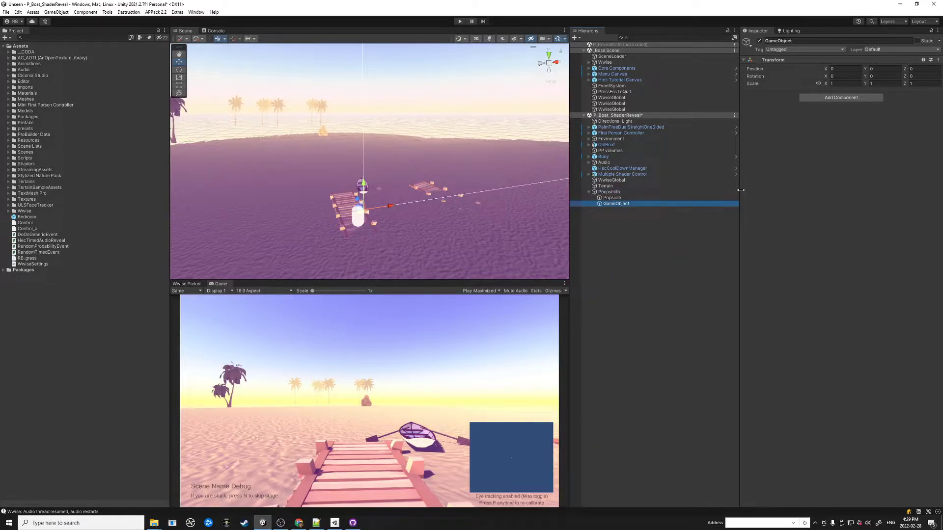
text(Go)
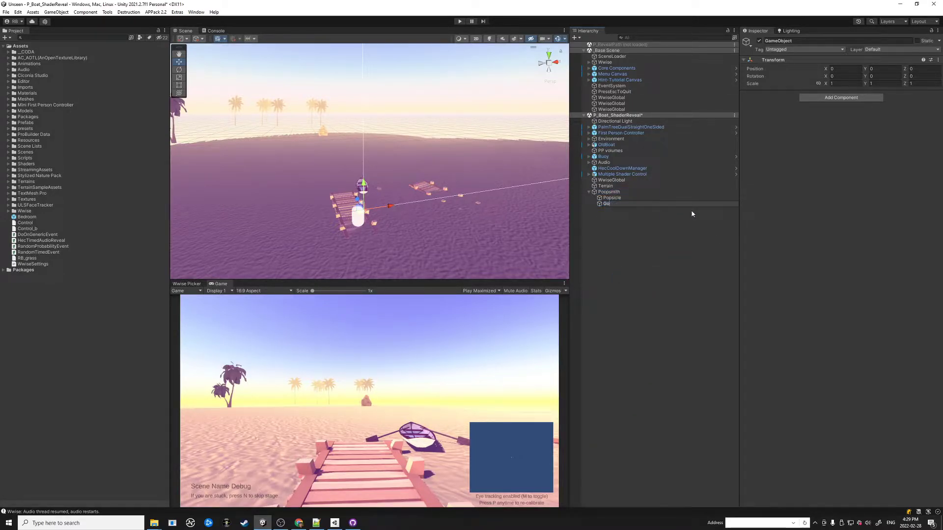
text(ergio)
key(Return)
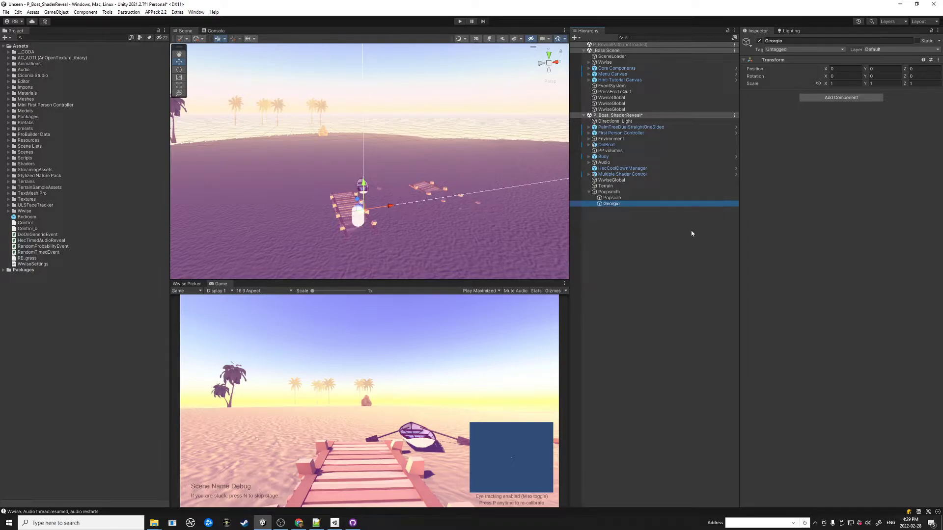
Step: Add a 3D capsule to the P_Boat_ShaderReveal scene and raise it above the terrain
right_click(620, 242)
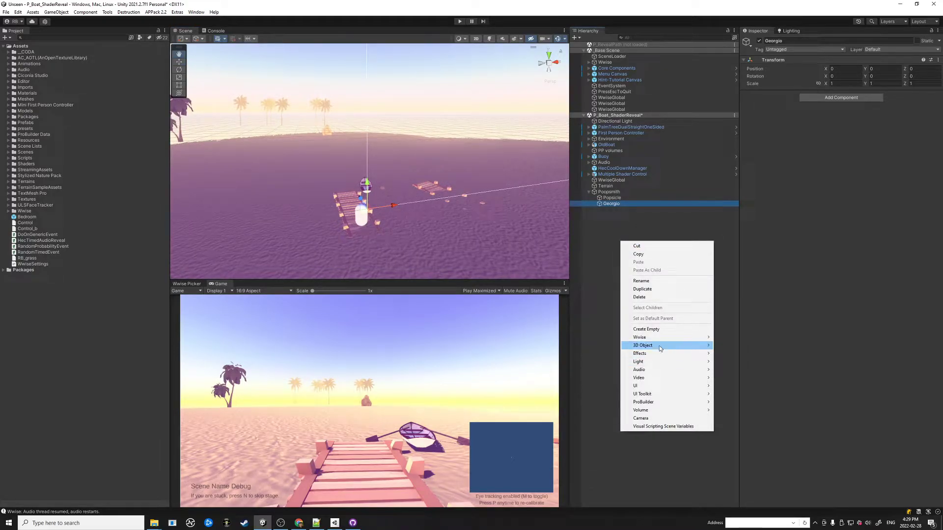
mouse_move(659, 348)
click(736, 362)
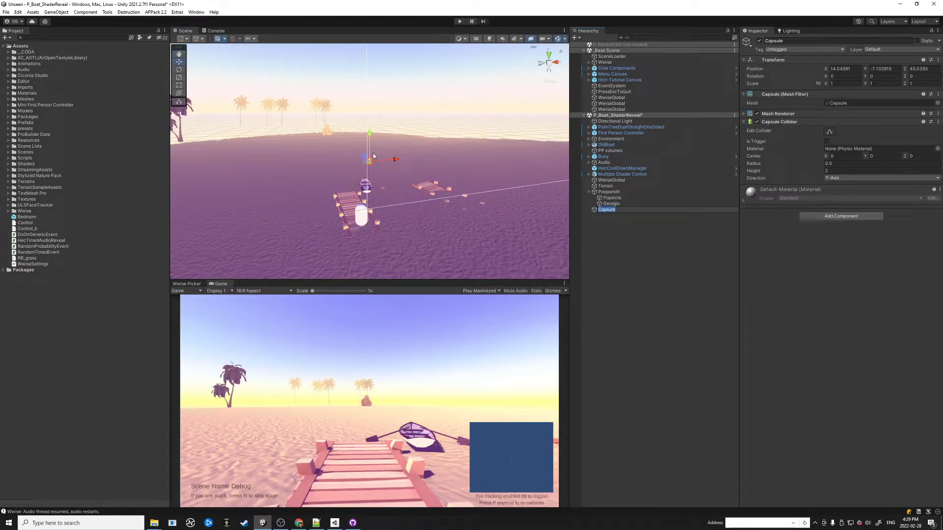
drag(369, 137, 366, 87)
right_click(369, 89)
scroll(409, 166, down, 3)
key(f)
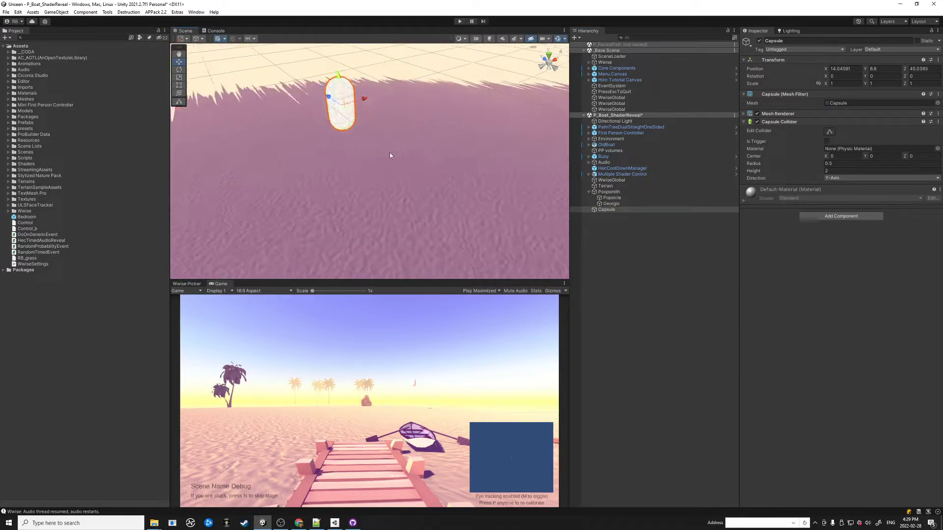
Step: Set the capsule's scale to 10 on the X, Y and Z axes and save the scene
click(837, 84)
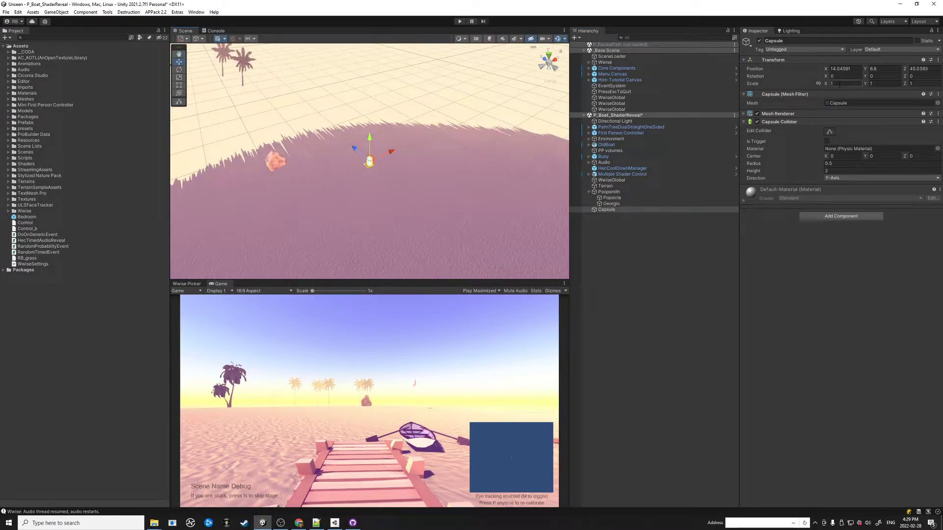
key(Tab)
key(Tab)
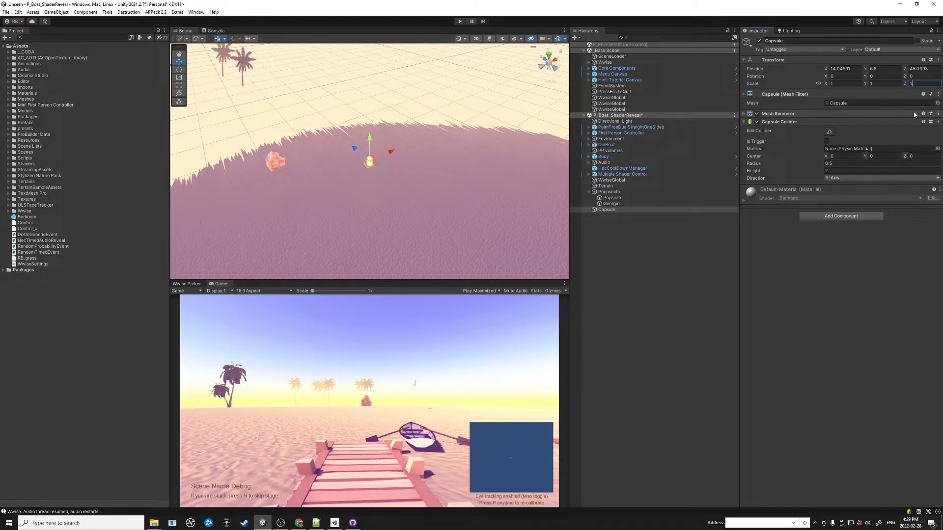
click(840, 85)
text(0)
key(Tab)
key(Tab)
text(10)
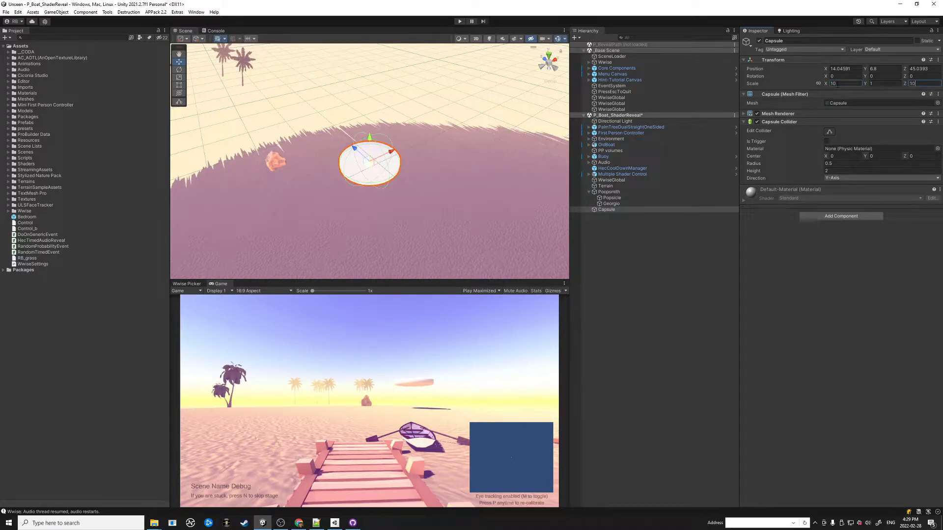
click(886, 84)
text(10)
key(Tab)
drag(510, 179, 478, 141)
click(721, 295)
key(ctrl+s)
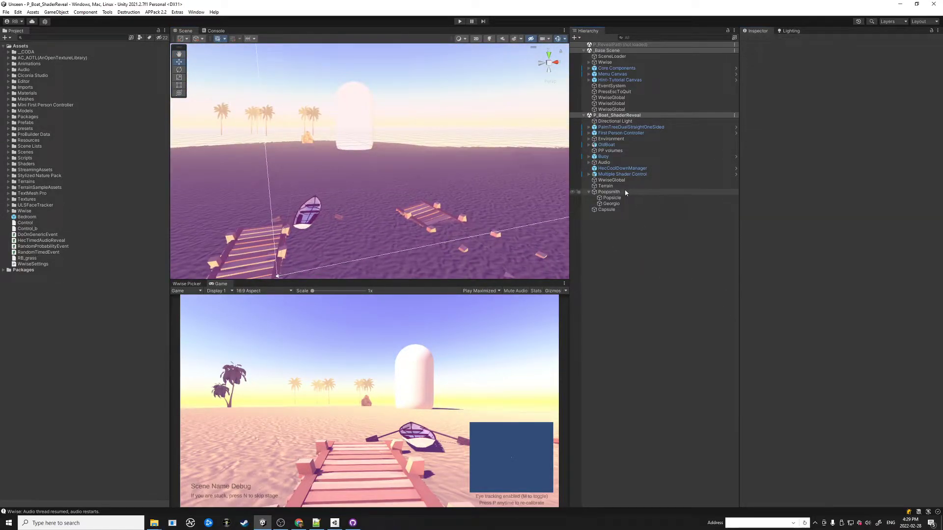
Step: Add the Event On Destroy script component to the Poopsmith object and save the scene
click(624, 192)
click(618, 204)
click(617, 210)
click(623, 205)
click(622, 192)
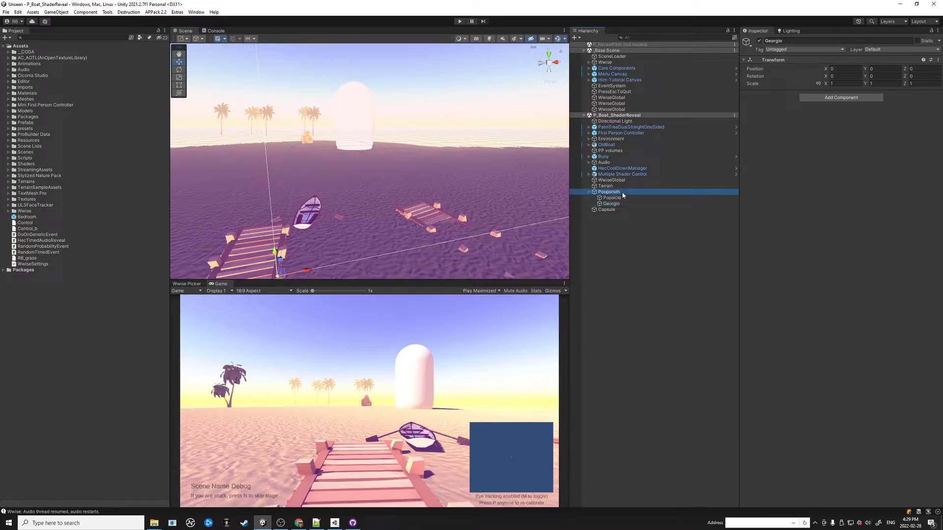
click(841, 98)
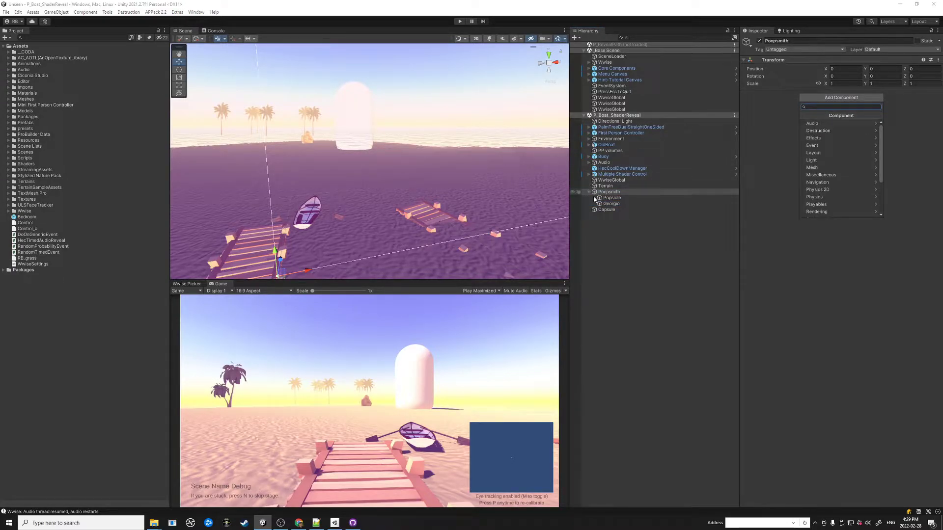
click(610, 204)
click(609, 192)
click(842, 98)
text(event)
key(Return)
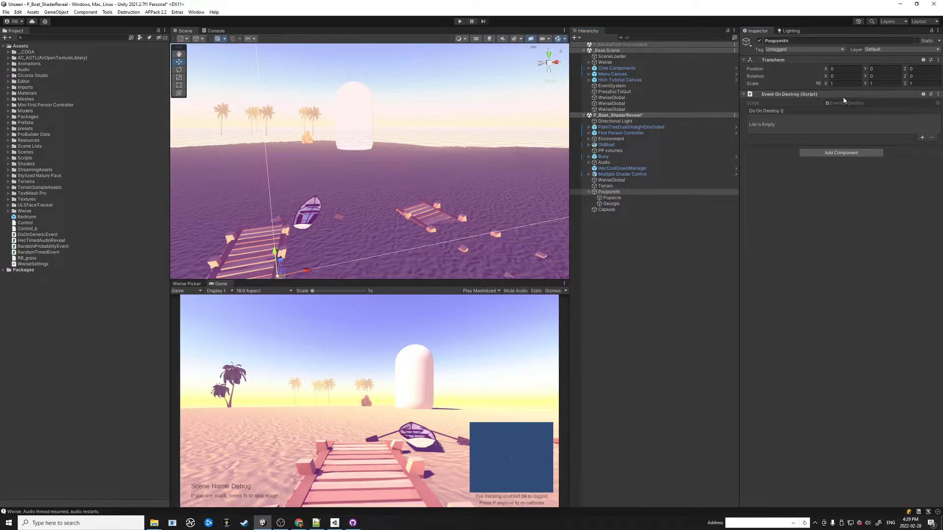
click(630, 239)
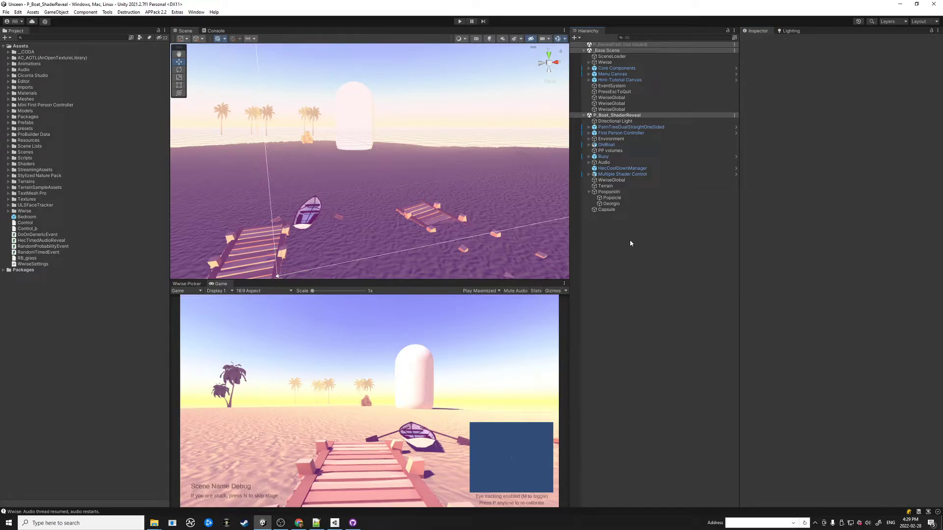
Step: Check the components on Poopsmith and the capsule, leaving nothing selected
click(631, 192)
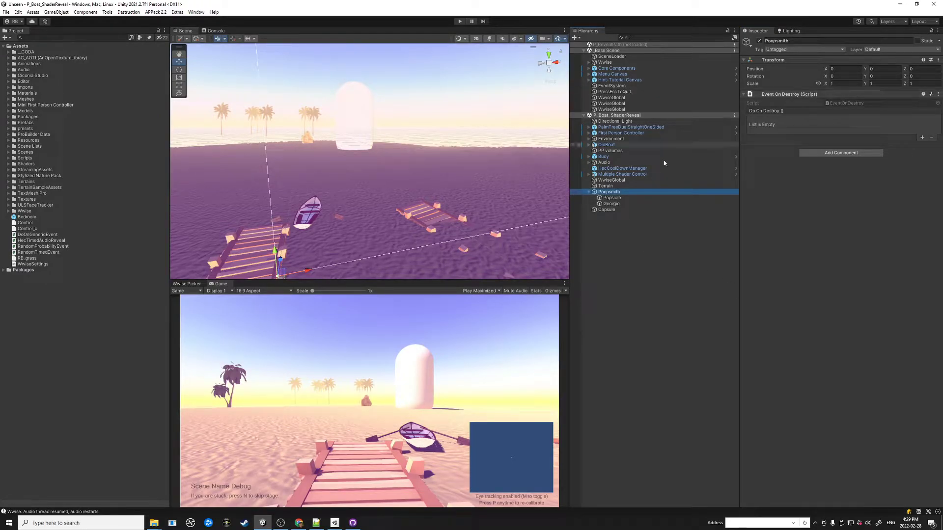
click(607, 210)
click(688, 354)
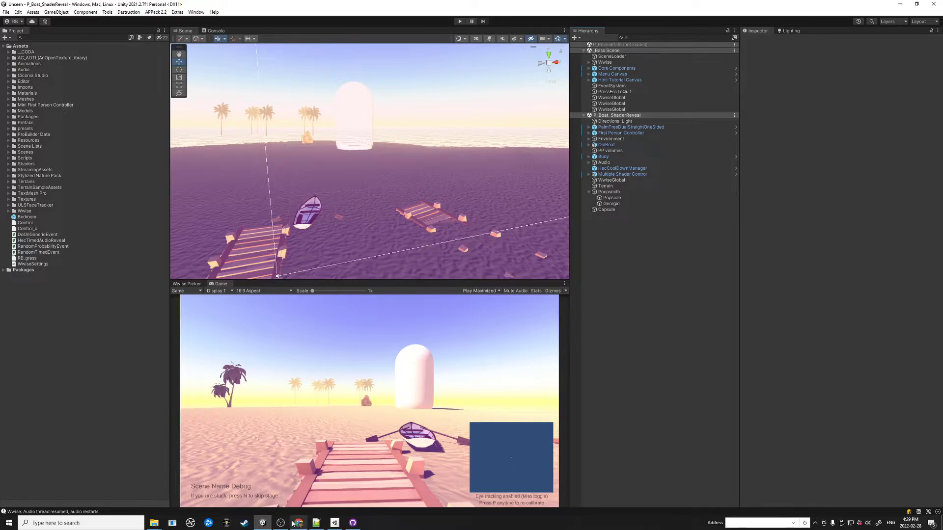
Step: Switch to GitHub Desktop and commit P_Boat_ShaderReveal.unity to temp-2 with the description "Test scene change"
click(355, 524)
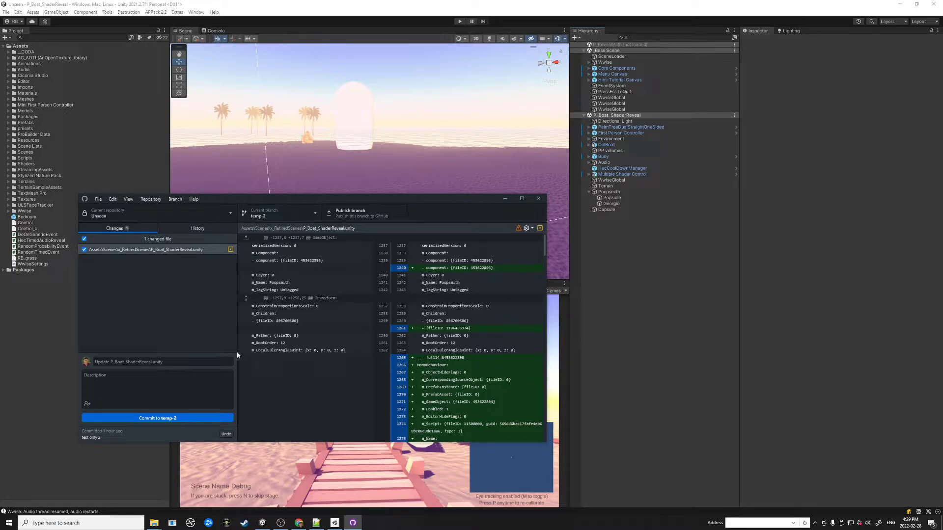
click(162, 391)
text(Test scene change)
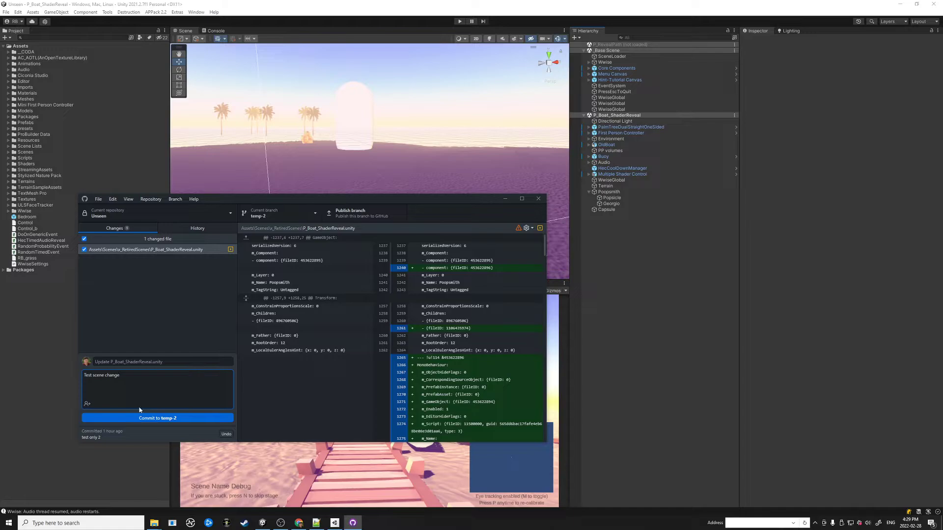
click(147, 418)
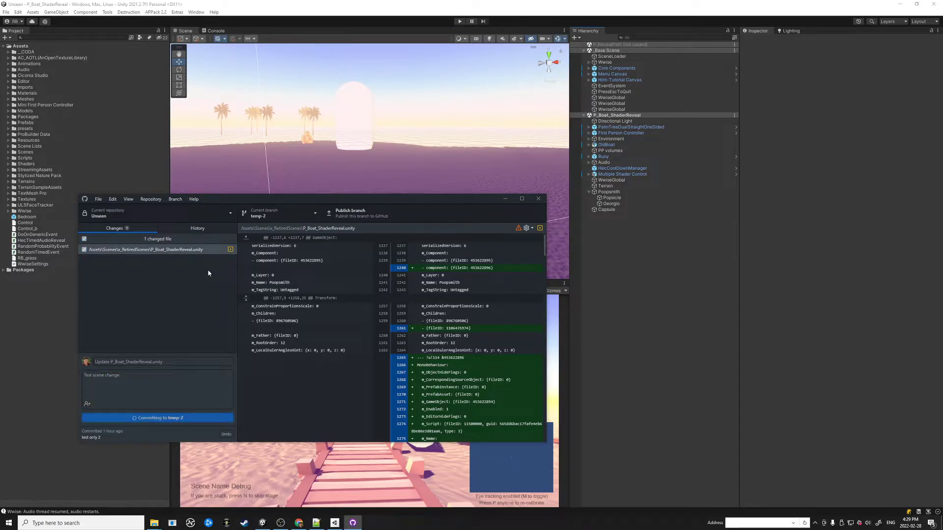
Step: Change the repository's current branch from temp-2 to temp
click(276, 216)
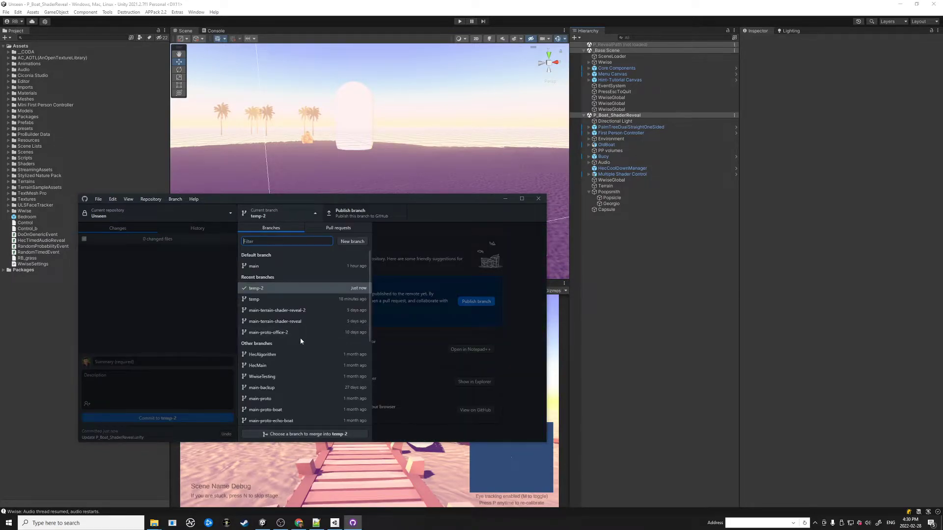
click(268, 303)
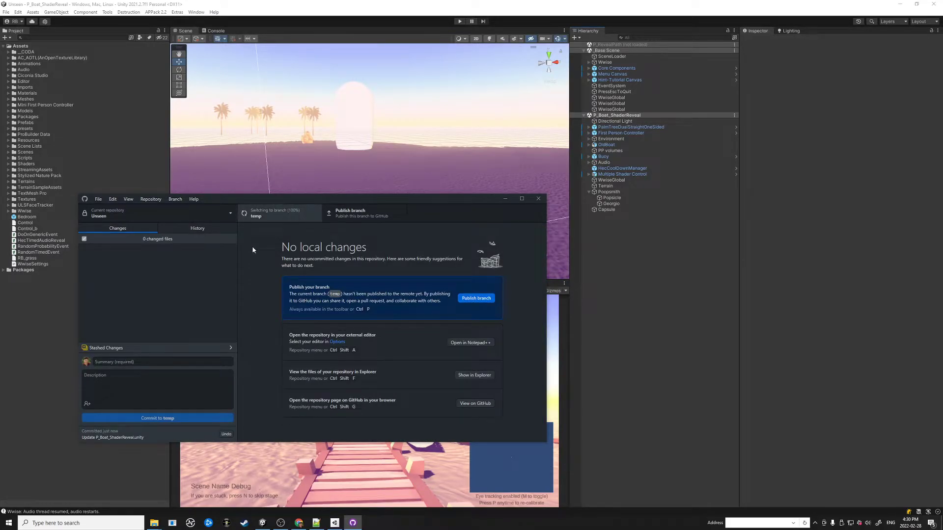
Step: Switch to Unity and reload the externally changed P_Boat_ShaderReveal scene
click(640, 275)
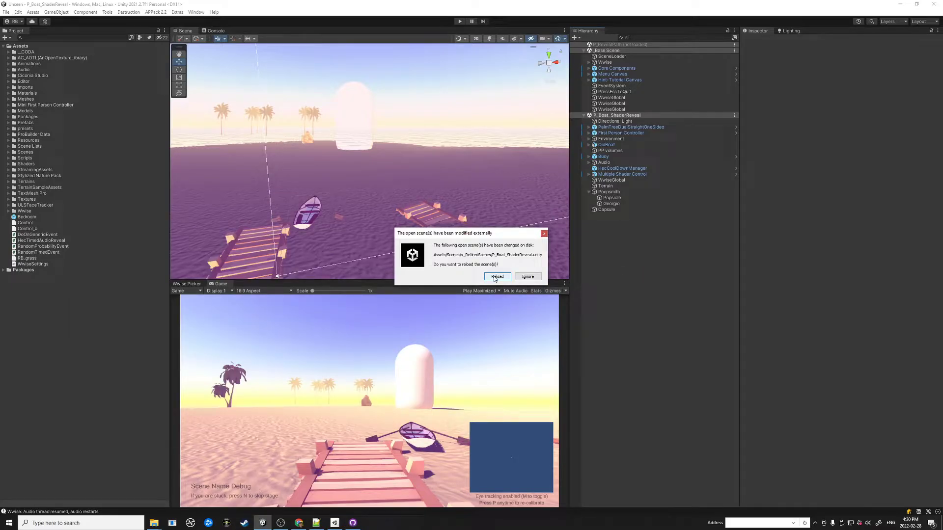
click(496, 277)
right_click(615, 218)
Step: Create an empty child object named Bob under Poopsmith
click(598, 193)
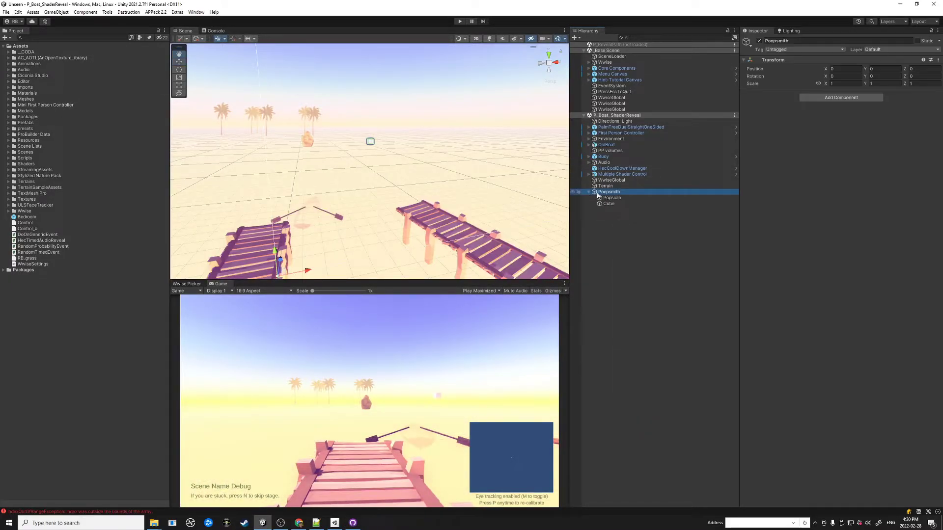
right_click(598, 195)
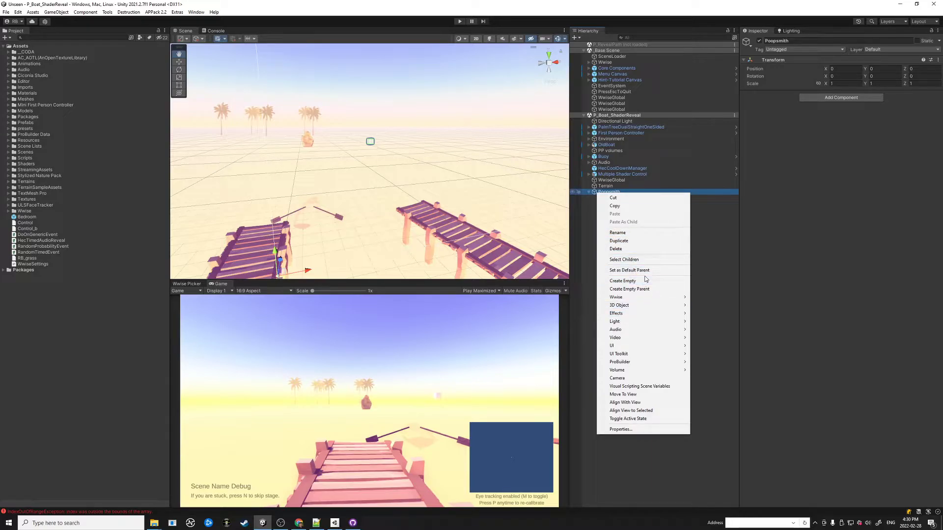
click(622, 281)
text(Bob)
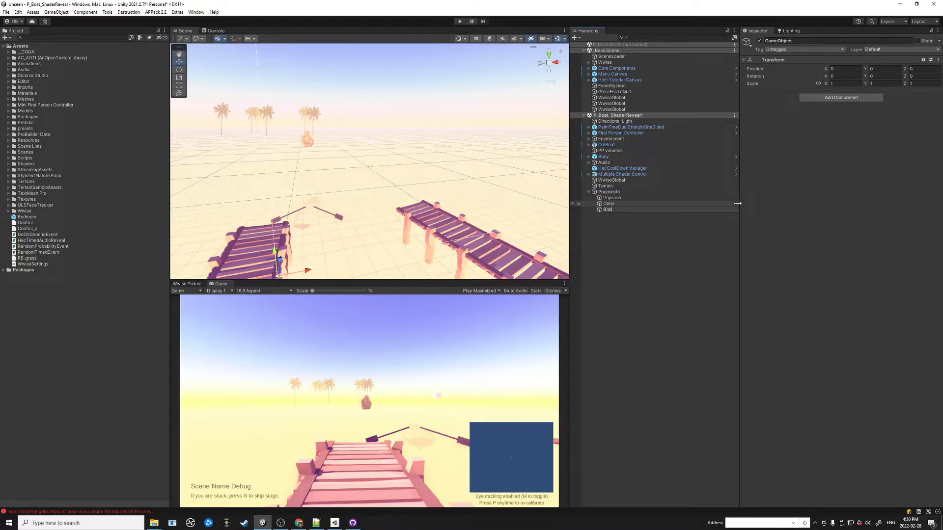
key(Return)
right_click(608, 254)
click(610, 240)
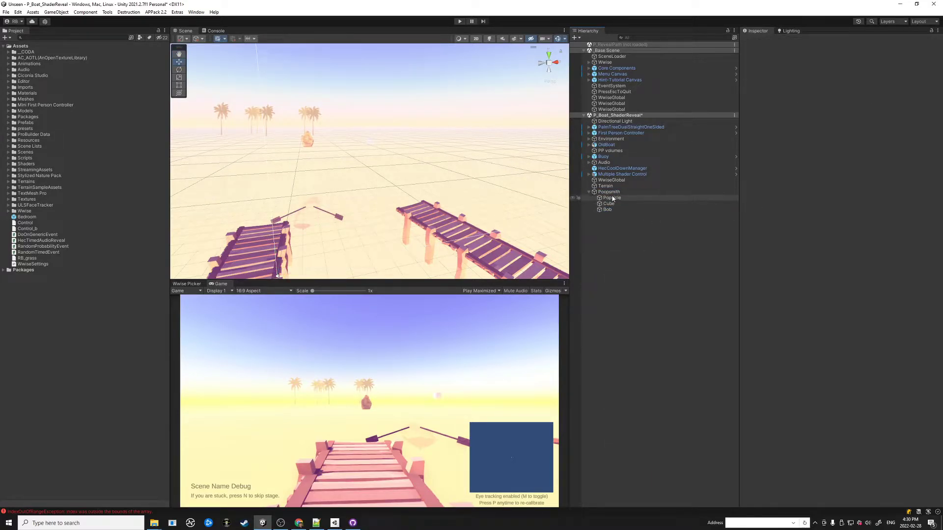
Step: Add the On Eye Event script component to the Poopsmith object
click(609, 186)
click(609, 191)
click(841, 97)
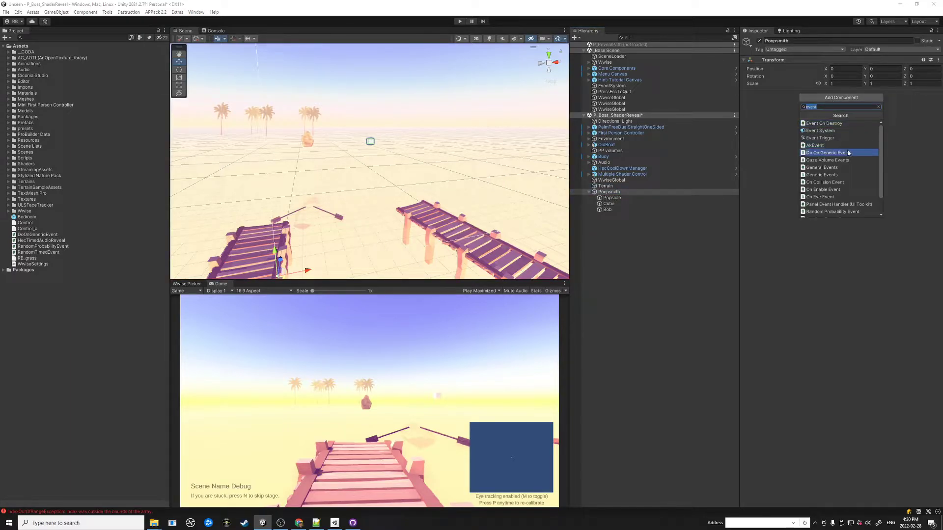
scroll(842, 162, down, 1)
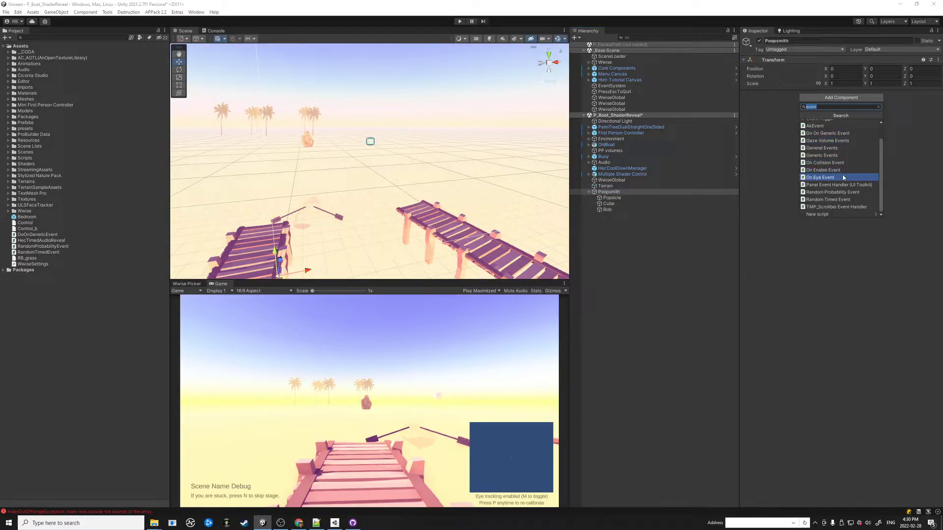
click(843, 179)
click(702, 243)
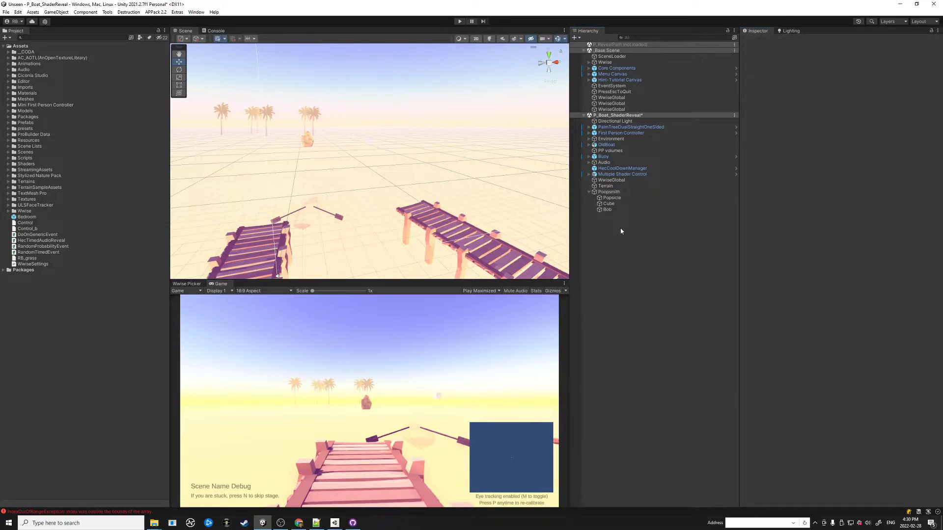
Step: Create a 3D cube at the root of the P_Boat_ShaderReveal scene and frame it
right_click(621, 228)
mouse_move(655, 335)
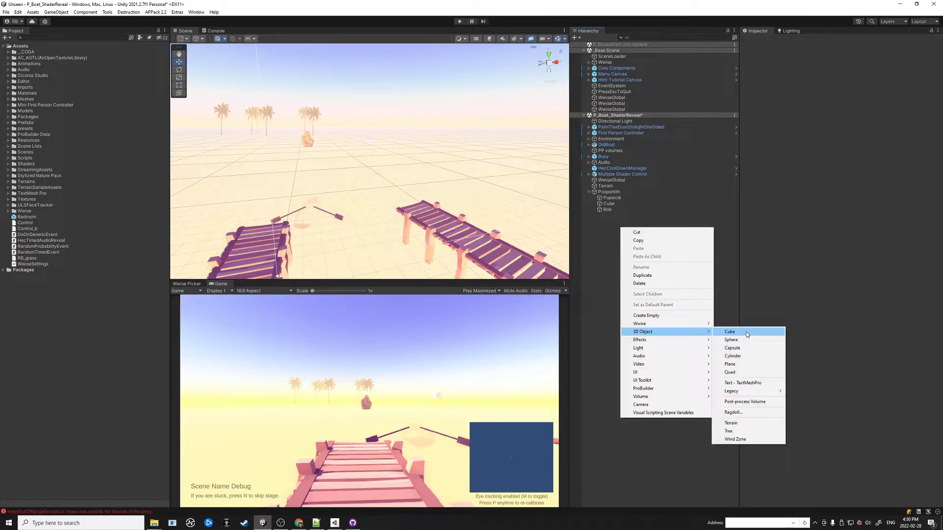
click(746, 331)
key(f)
Step: Set the new cube's scale to 10 on X, Y and Z and save the scene
click(842, 83)
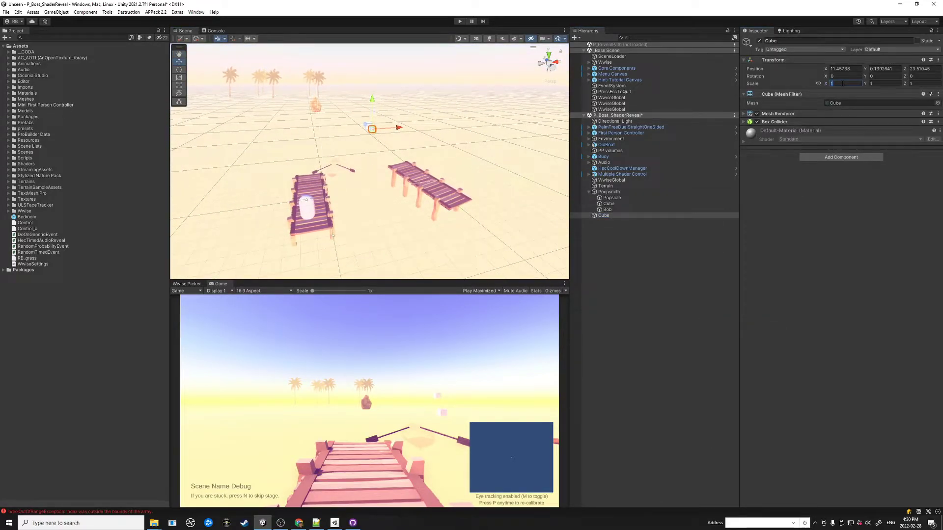
text(10)
key(Tab)
text(10)
key(Tab)
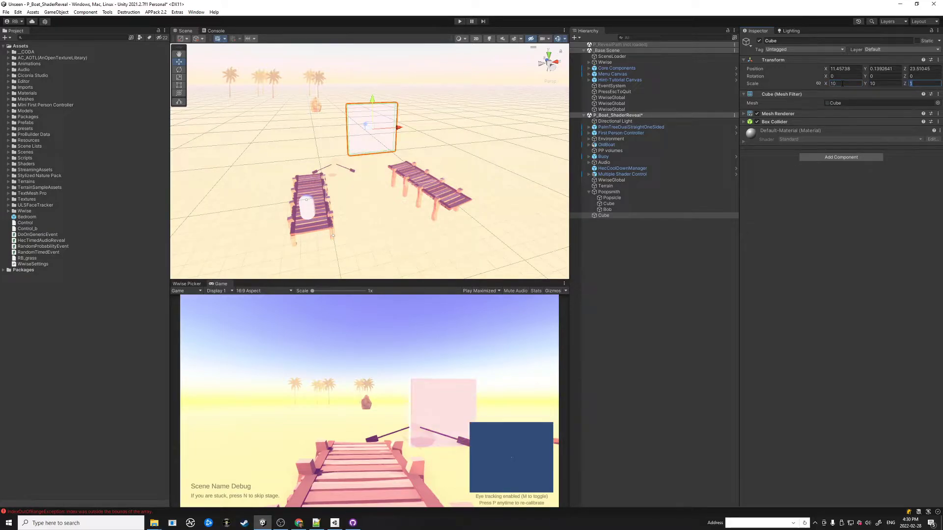
text(10)
drag(385, 183, 454, 172)
click(654, 271)
key(ctrl+s)
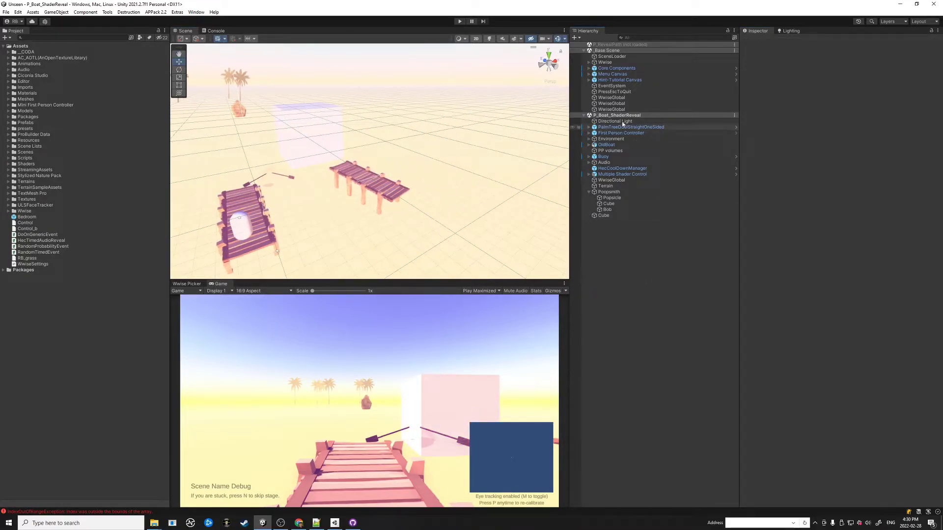
Step: Examine the enlarged cube and the surrounding docks in the scene from several angles, leaving nothing selected
drag(402, 211, 389, 206)
key(w)
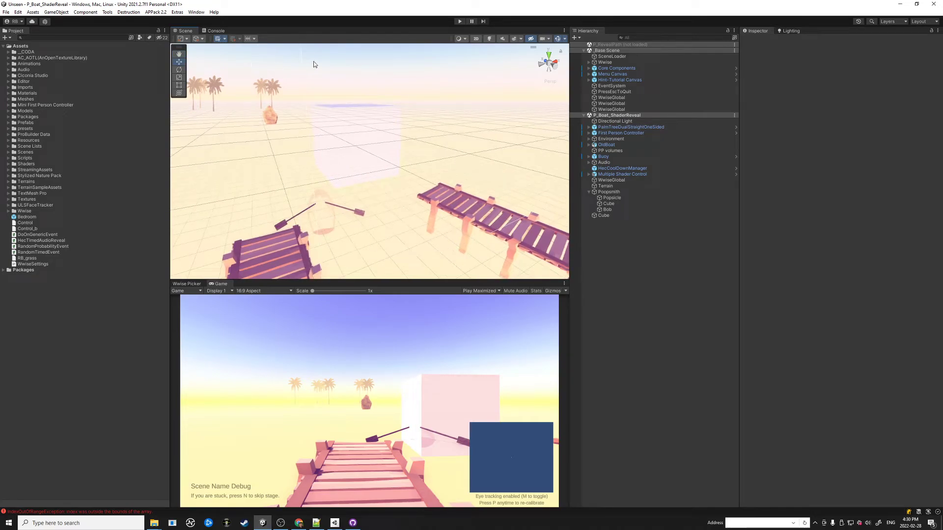
drag(403, 133, 395, 267)
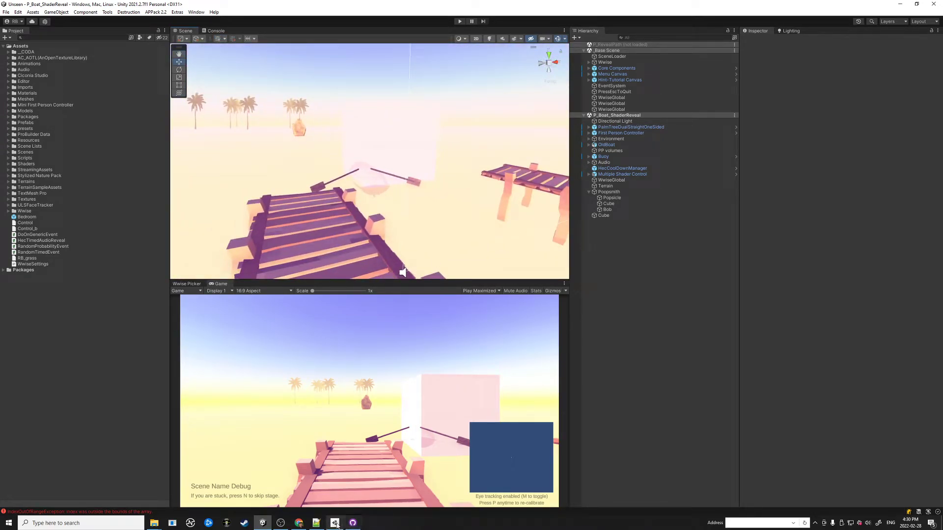
drag(396, 100, 422, 219)
click(423, 219)
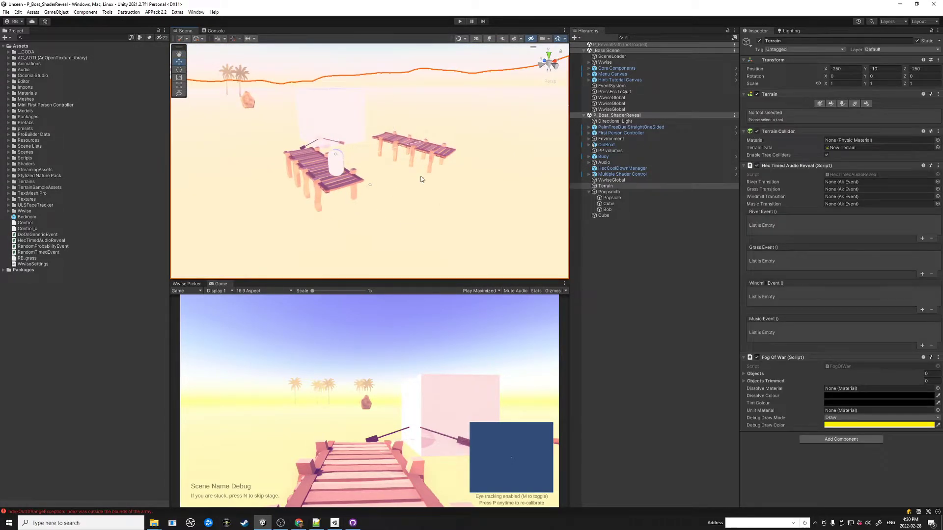
drag(421, 183, 282, 216)
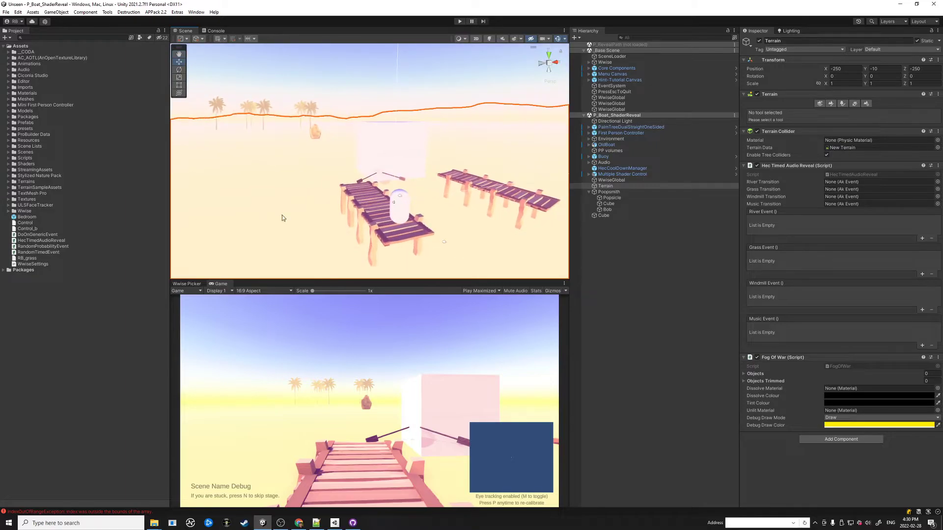
click(609, 275)
scroll(392, 216, down, 3)
scroll(392, 216, up, 5)
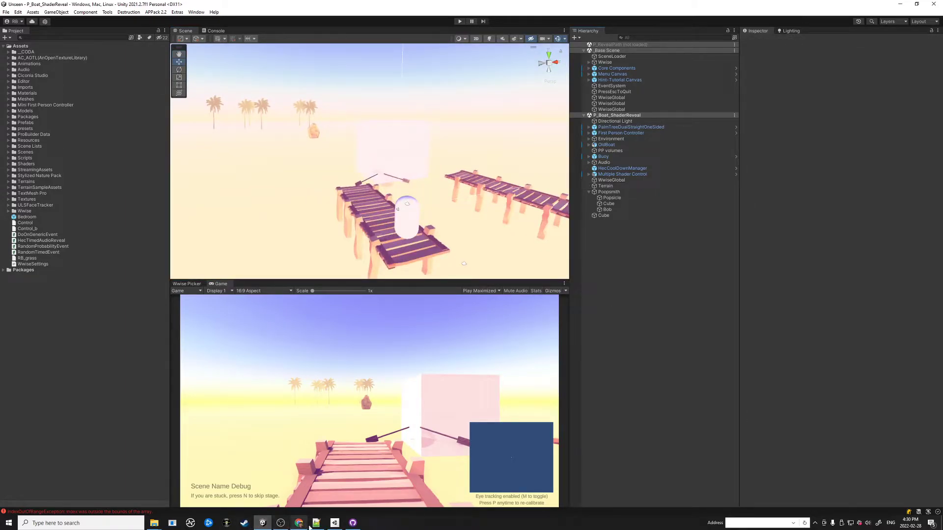
drag(385, 195, 392, 133)
click(316, 208)
click(671, 320)
drag(515, 221, 456, 216)
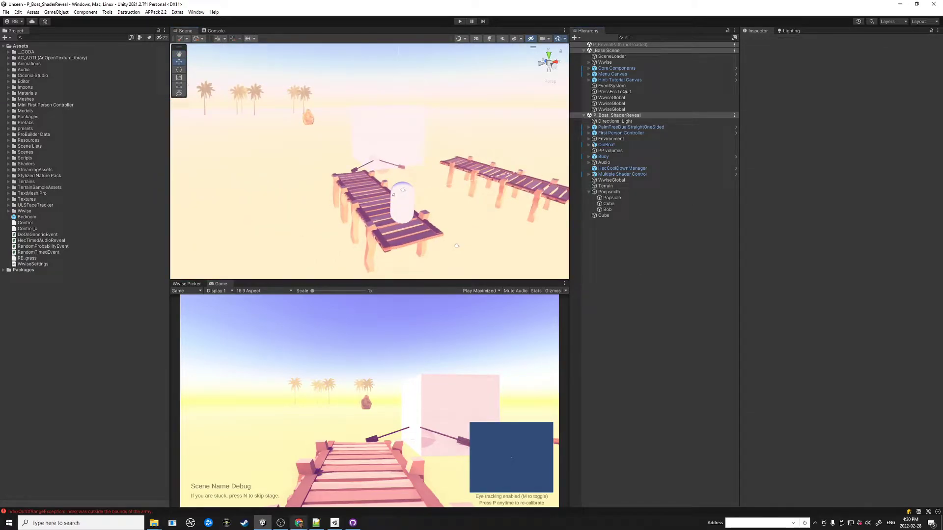
Step: Switch to GitHub Desktop and commit the P_Boat_ShaderReveal.unity change to temp with the description "Scene change"
mouse_move(353, 524)
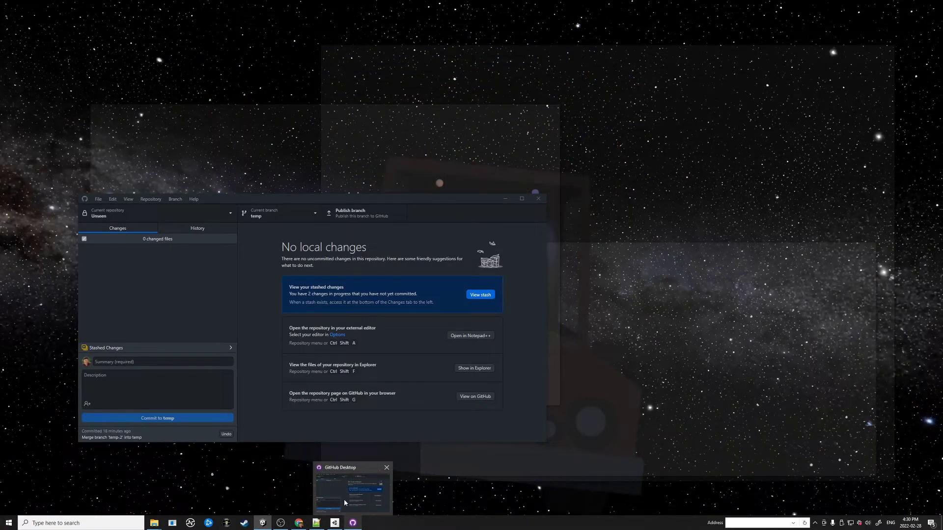
click(344, 500)
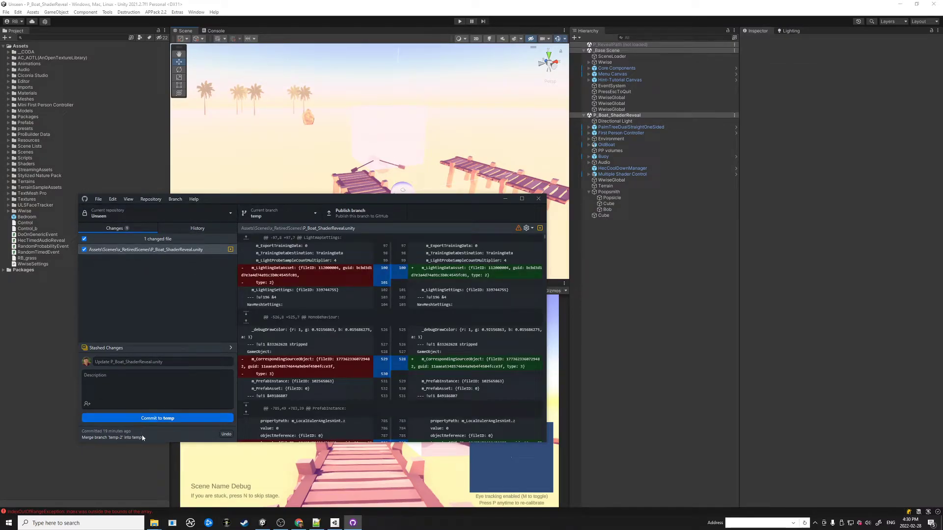
click(181, 375)
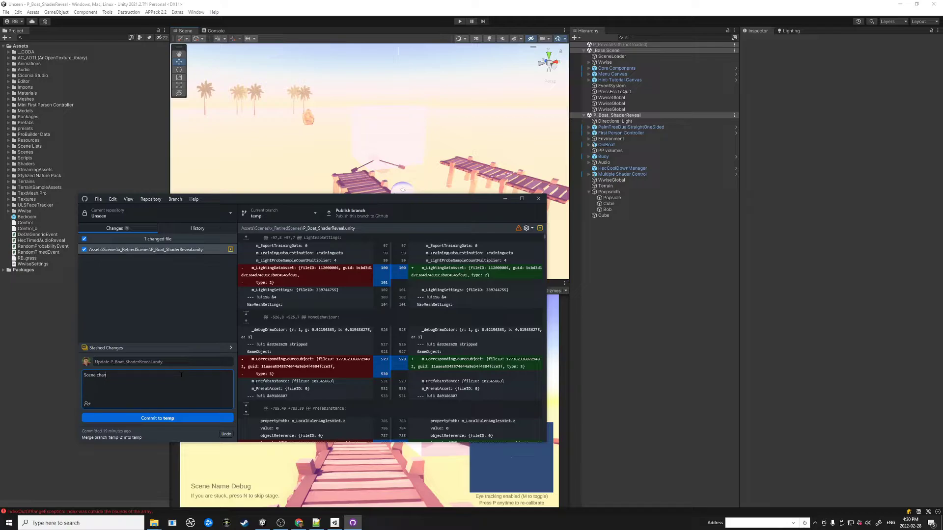
click(154, 418)
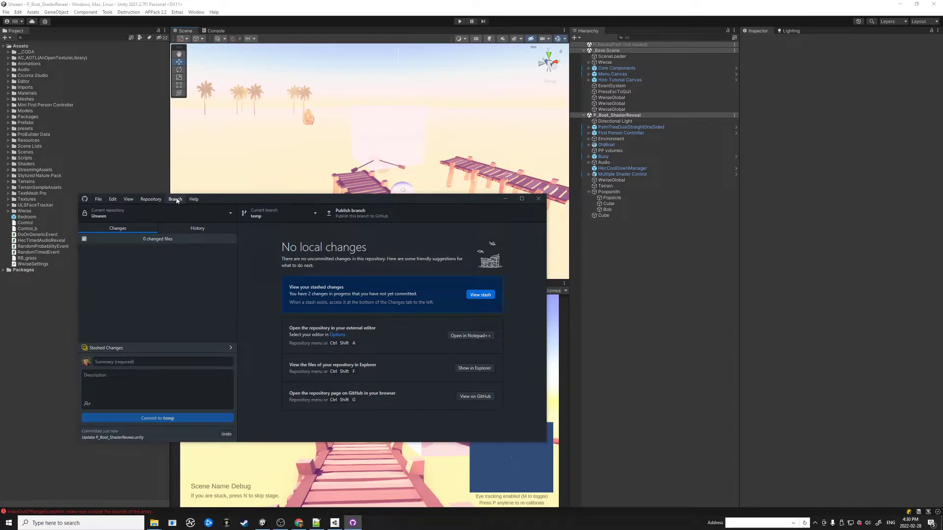
Step: Merge branch temp-2 into the current branch temp with a merge commit
click(176, 199)
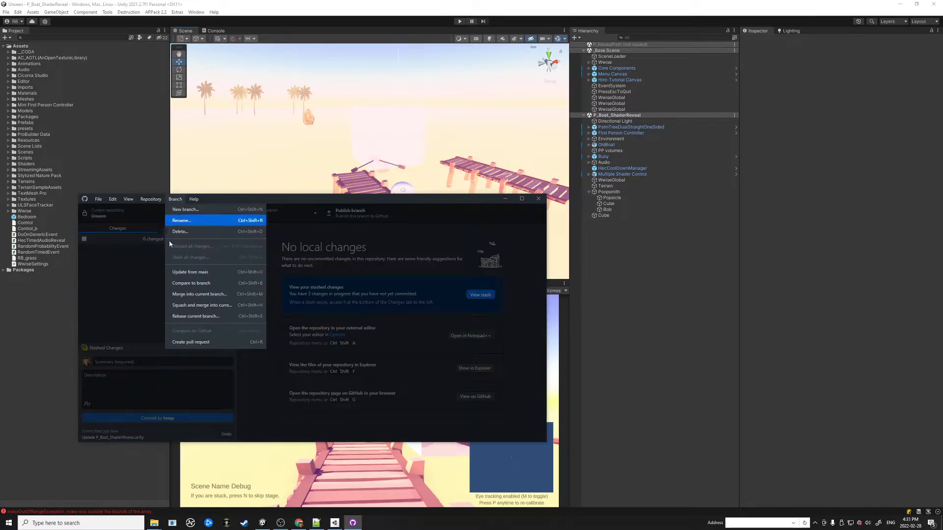
click(228, 294)
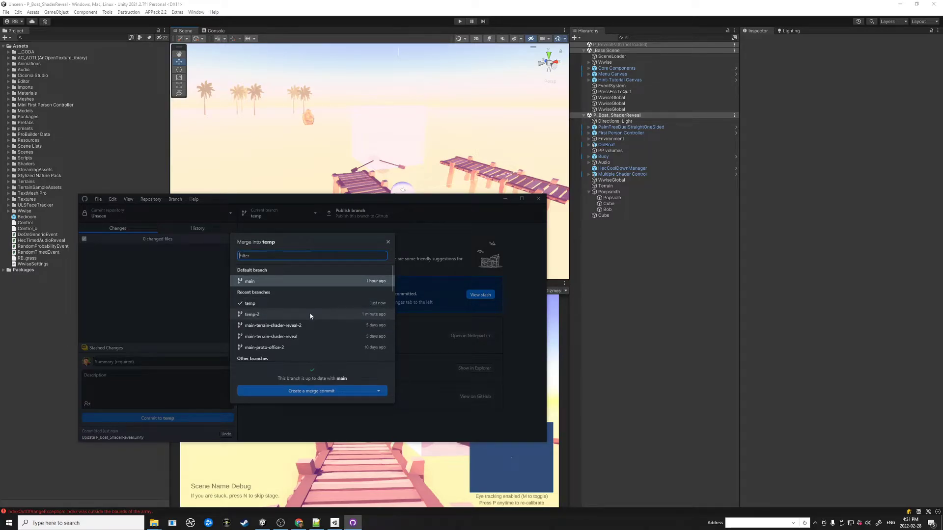
click(268, 314)
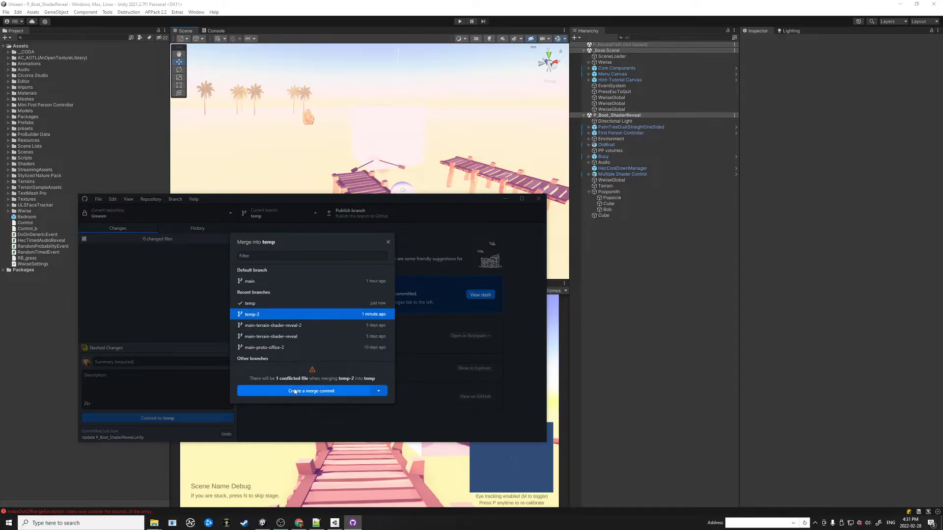
click(298, 392)
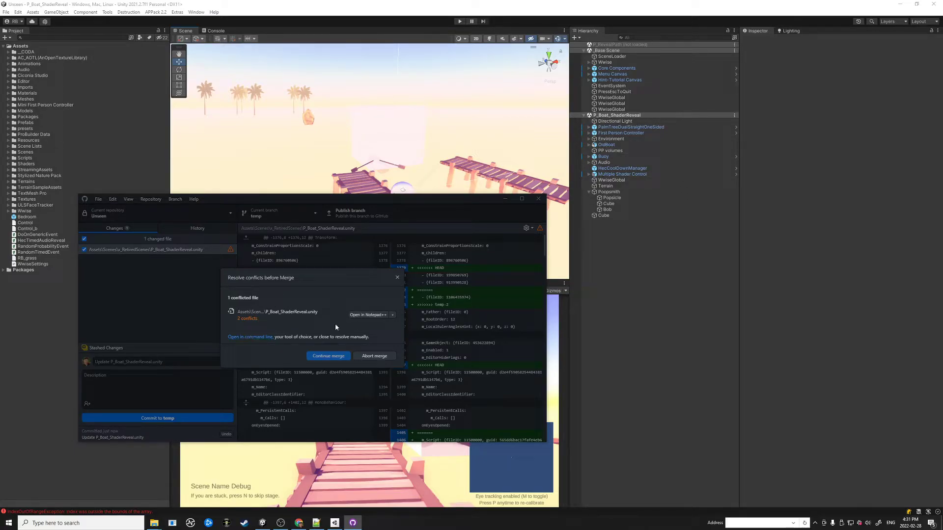
Step: Open the repository's command line from the merge conflict dialog and run git mergetool
click(392, 315)
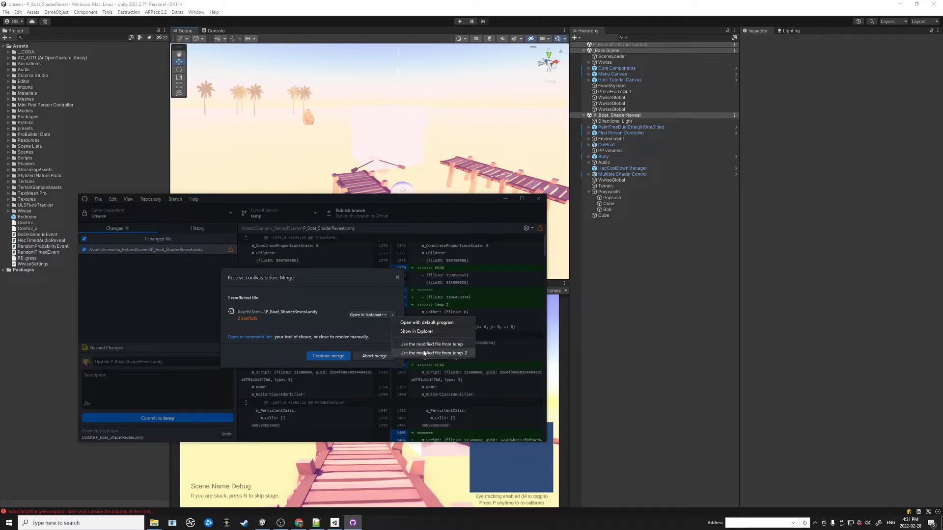
click(425, 353)
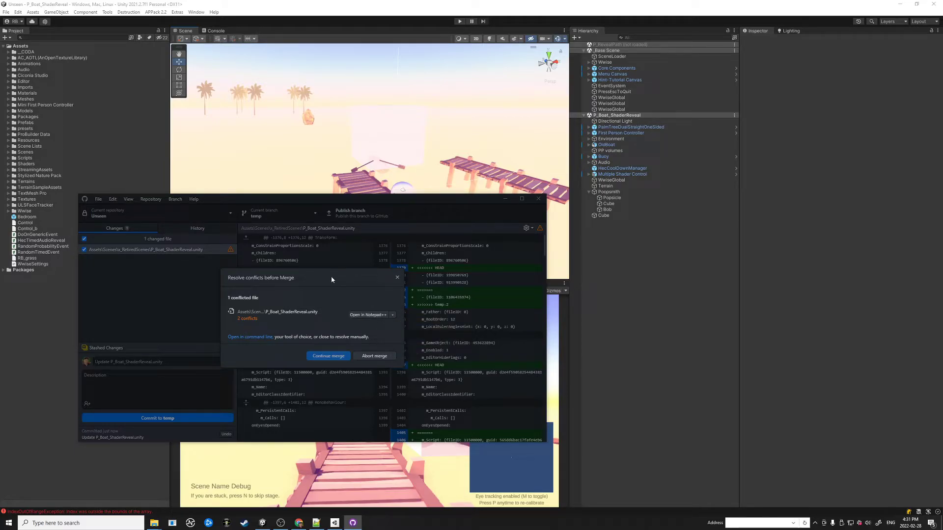
click(260, 339)
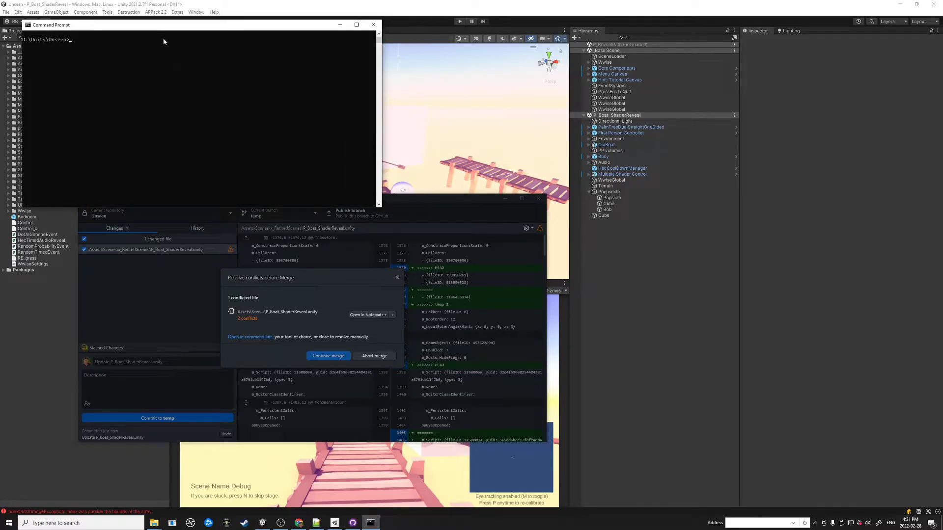
text(git mergetool)
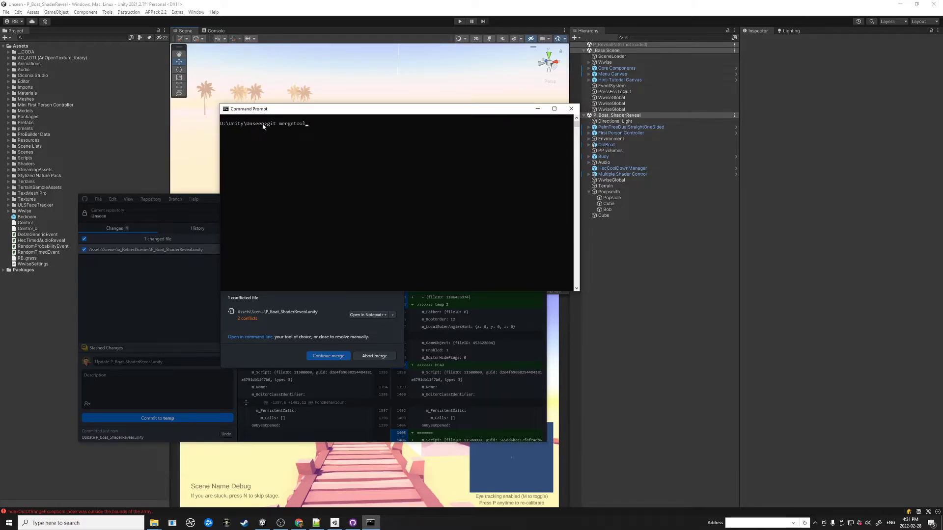
key(Return)
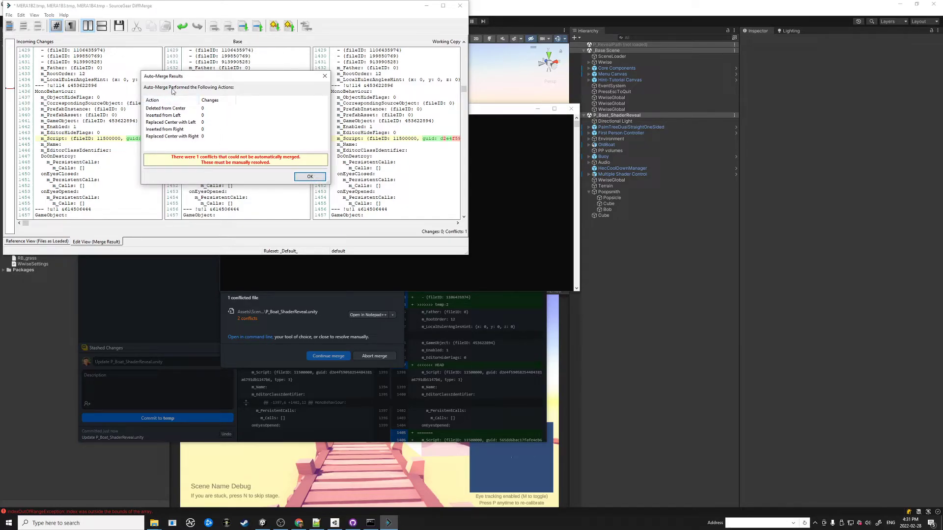
Step: Dismiss the auto-merge results and widen the DiffMerge window to compare the m_Script guid conflict with the command line's report
drag(177, 80, 134, 228)
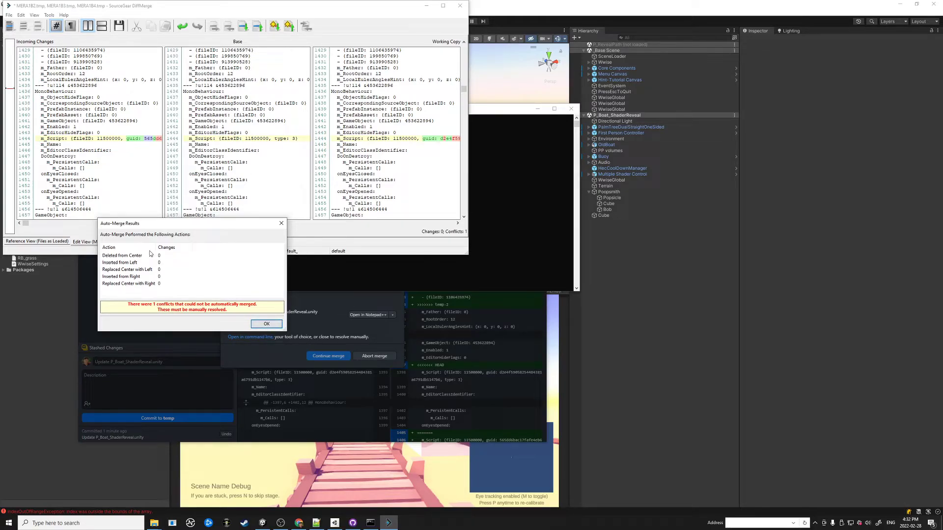
click(279, 325)
drag(470, 179, 611, 179)
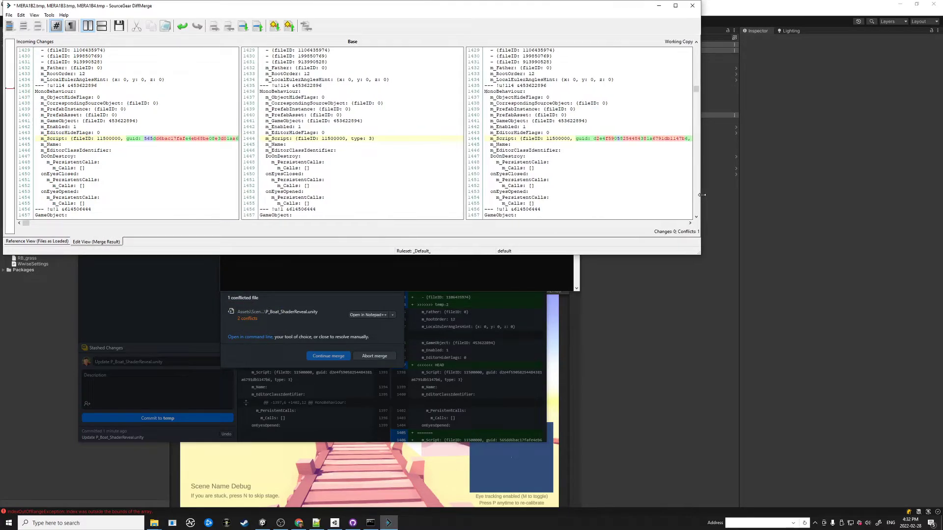
click(405, 269)
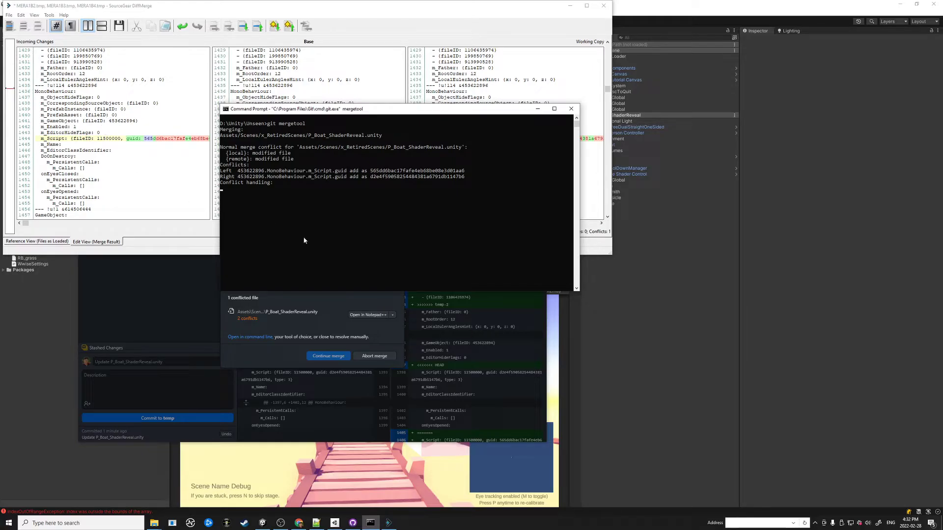
click(215, 213)
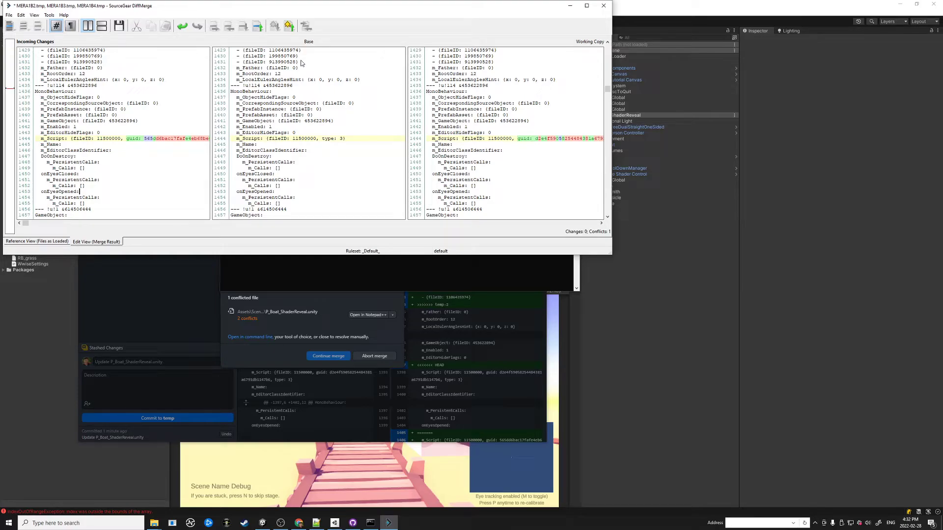
Step: Compare the conflicting m_Script line in DiffMerge's reference view of the loaded files and in the merge-result edit view
scroll(309, 146, up, 3)
scroll(327, 194, down, 2)
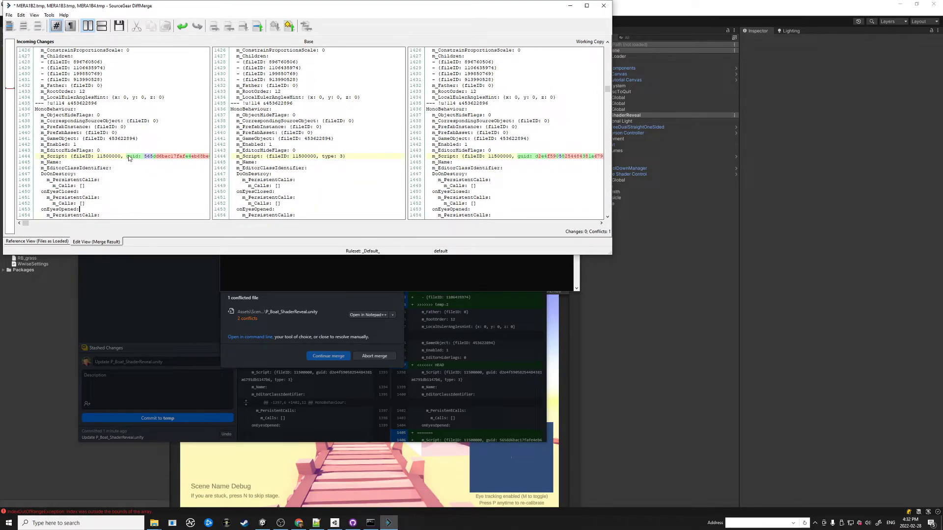
click(62, 242)
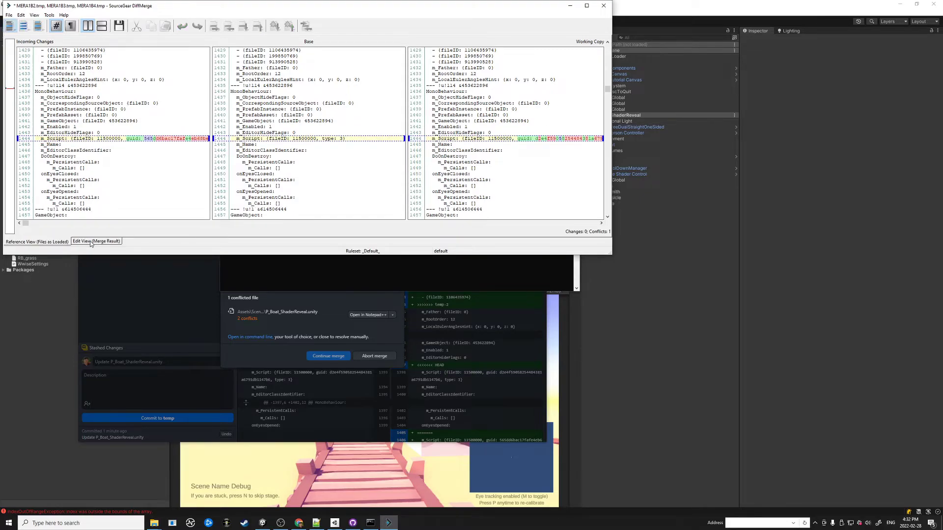
click(89, 242)
scroll(54, 244, down, 1)
scroll(81, 243, up, 1)
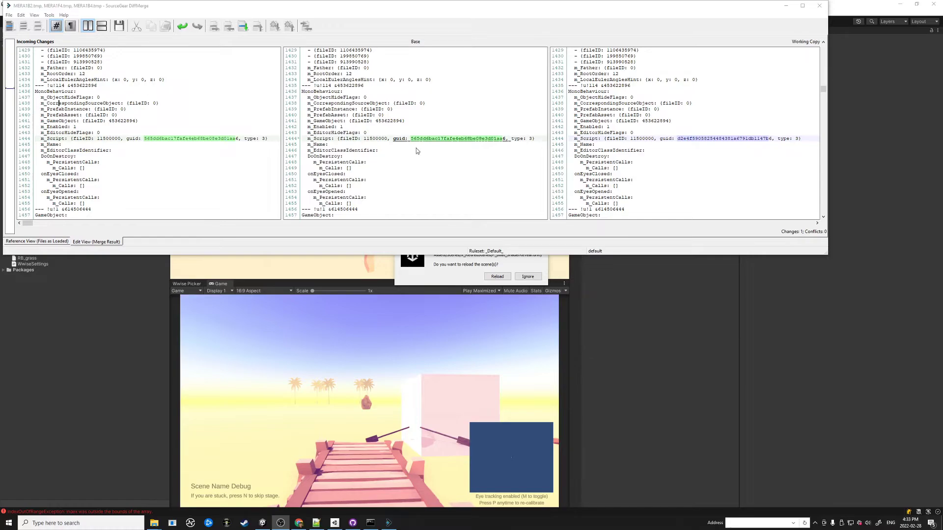
Step: Copy the m_Script guid entry from the Incoming Changes version into the Base version's m_Script line and save the merge result
key(Delete)
drag(240, 138, 122, 141)
key(ctrl+c)
click(387, 141)
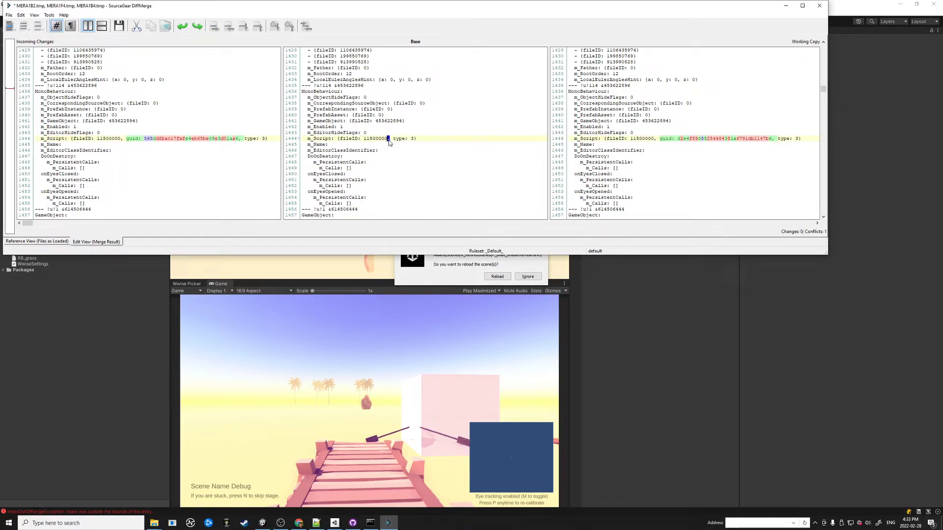
key(ctrl+v)
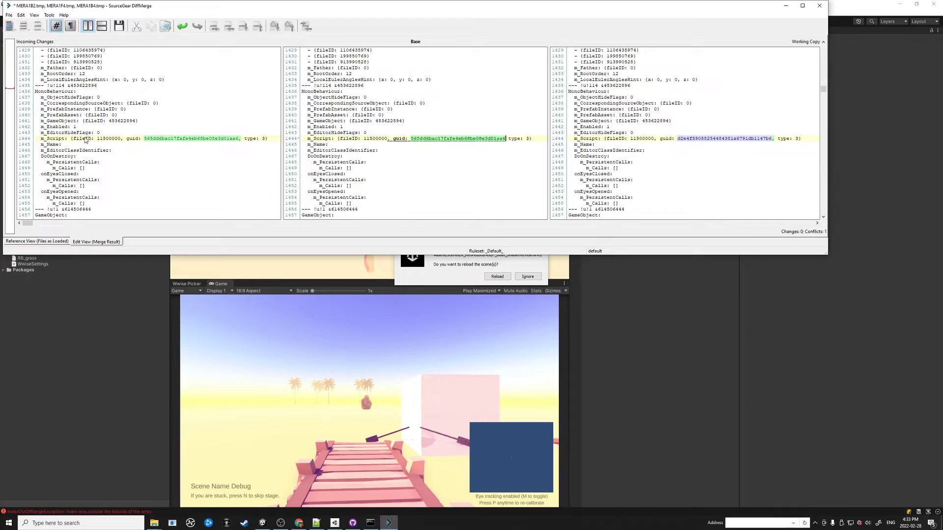
double_click(139, 139)
click(368, 144)
key(ctrl+s)
Step: Switch to Unity, reload the modified scene from disk, and select the P_Boat_ShaderReveal scene in the hierarchy
click(451, 273)
click(497, 276)
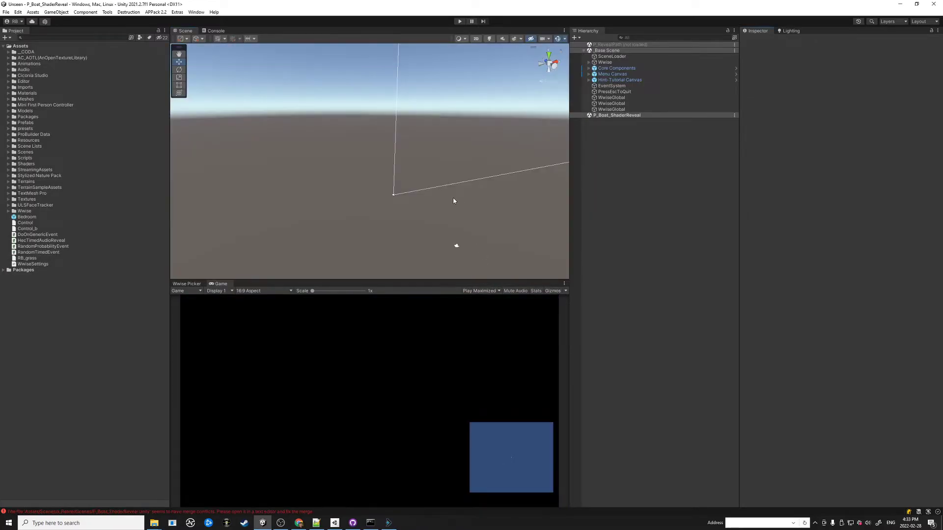
click(637, 115)
Step: Return to DiffMerge and compare the merged Base m_Script line and its surrounding lines with the two other versions
click(388, 523)
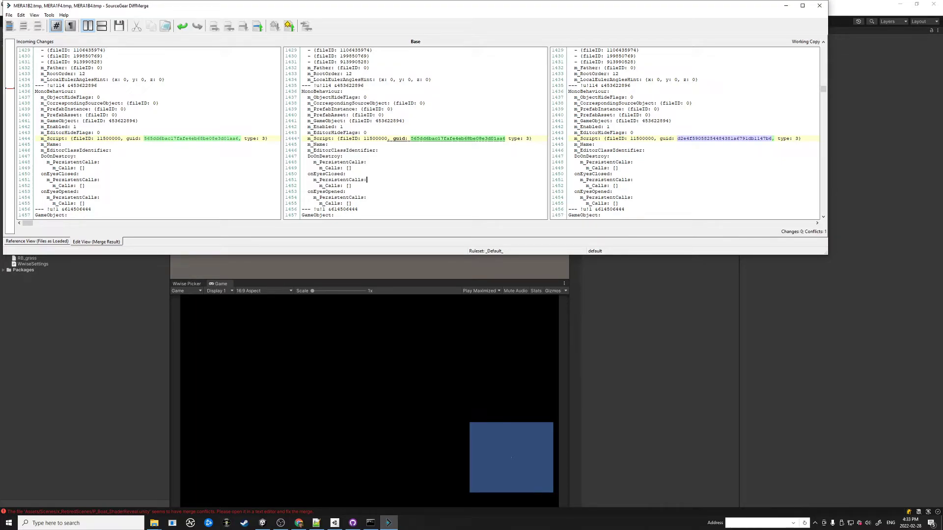
scroll(458, 176, down, 4)
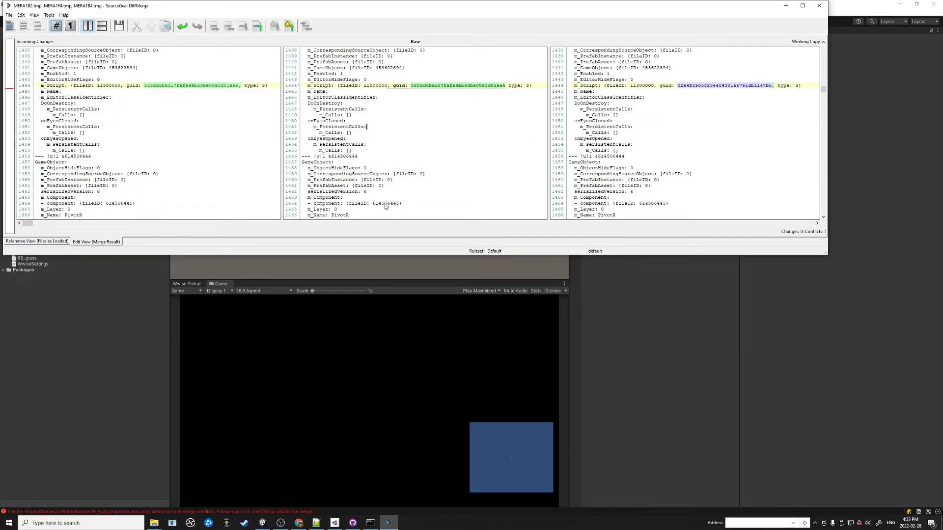
scroll(439, 161, up, 5)
click(438, 157)
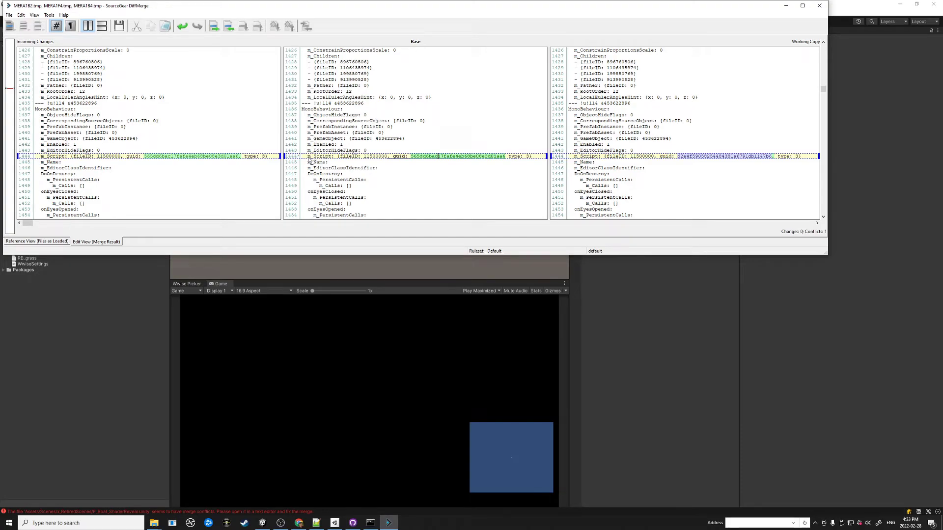
scroll(324, 177, down, 4)
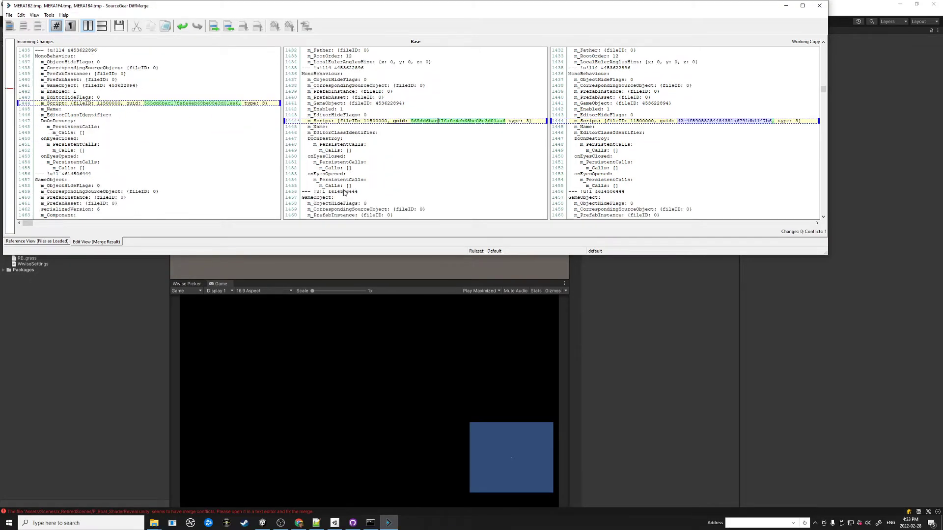
Step: Try deleting the whole MonoBehaviour block containing m_Script from the Base version, and undo the deletion
click(371, 162)
drag(374, 158, 296, 92)
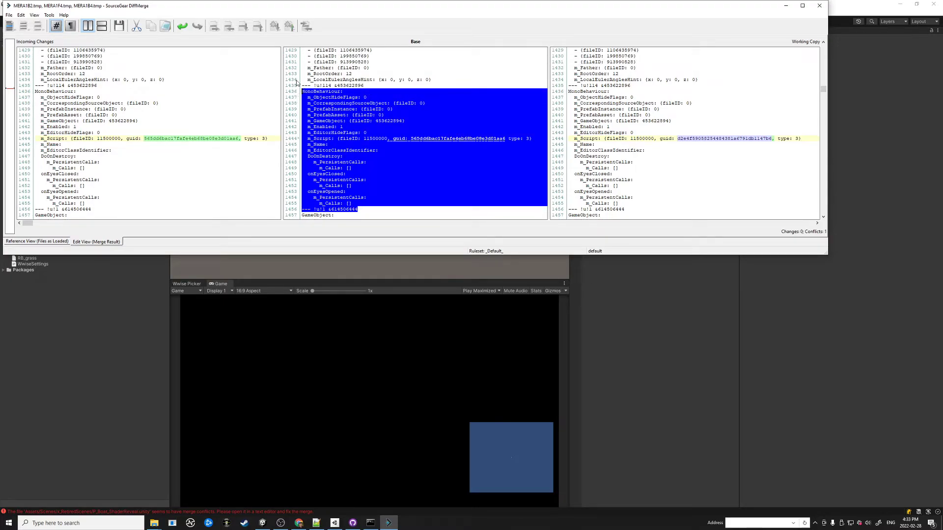
scroll(378, 135, down, 2)
scroll(376, 154, up, 2)
key(Delete)
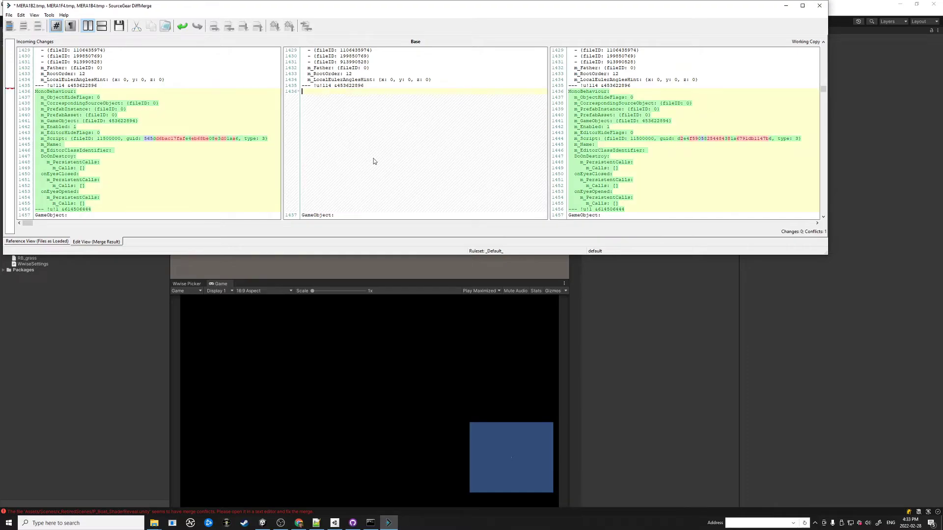
scroll(373, 158, down, 5)
click(579, 257)
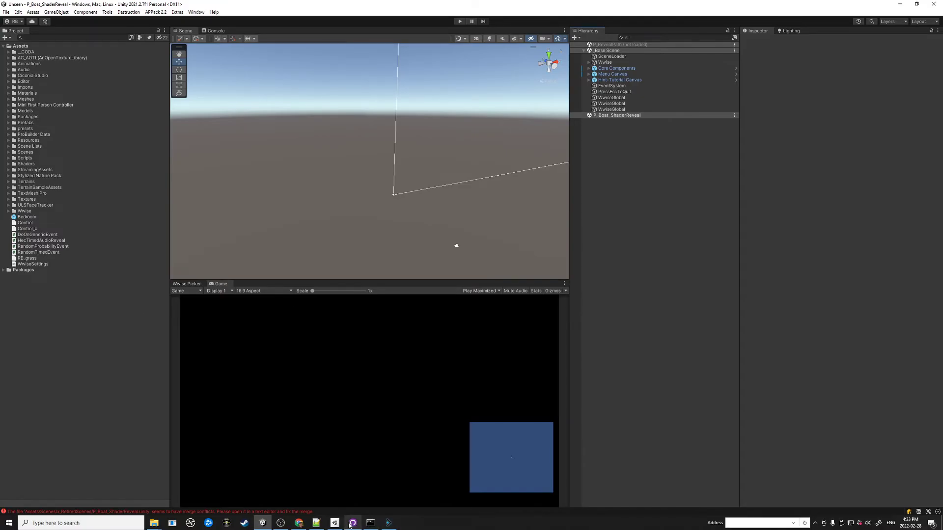
click(388, 522)
key(ctrl+z)
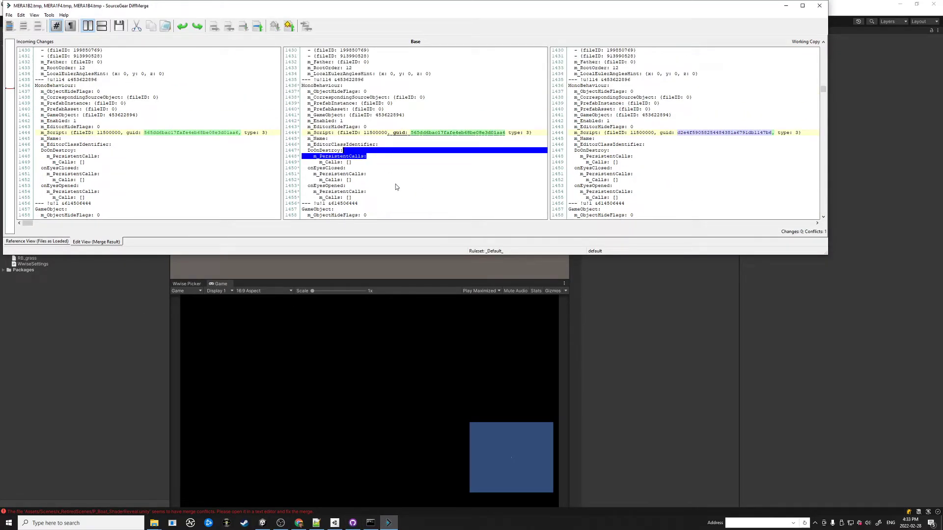
Step: Examine the DoOnDestroy, onEyesClosed and onEyesOpened entries below the merged m_Script line in the Base version
drag(400, 173, 376, 136)
click(375, 135)
scroll(371, 181, down, 2)
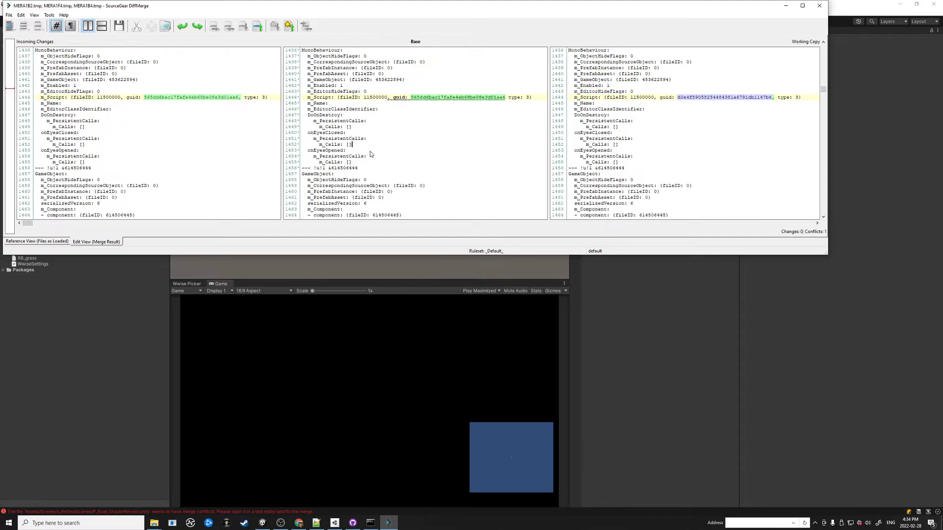
drag(371, 169, 391, 139)
click(379, 157)
scroll(381, 156, up, 2)
scroll(382, 155, down, 2)
click(385, 141)
Step: Check the P_Boat_ShaderReveal scene in Unity and the mergetool conflict report in Command Prompt, and move DiffMerge aside before minimizing it
click(634, 259)
click(589, 116)
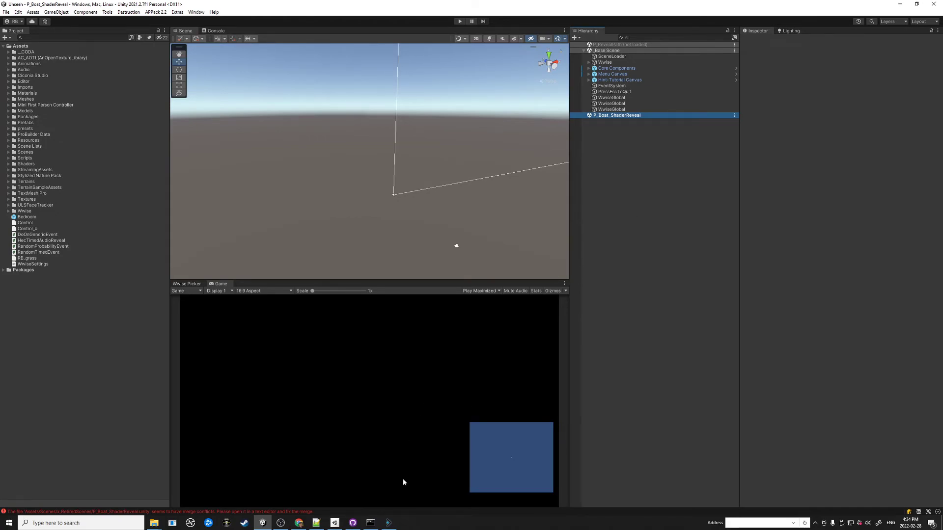
click(370, 523)
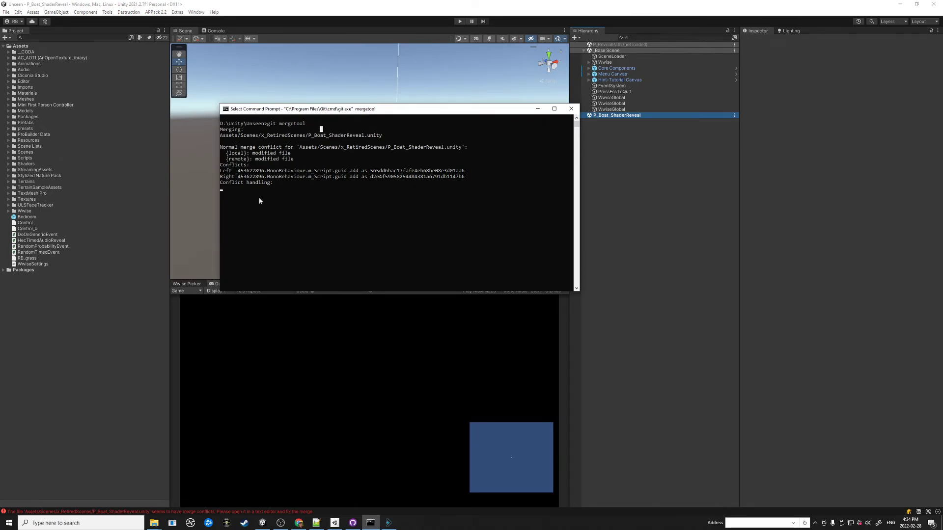
click(339, 207)
click(431, 237)
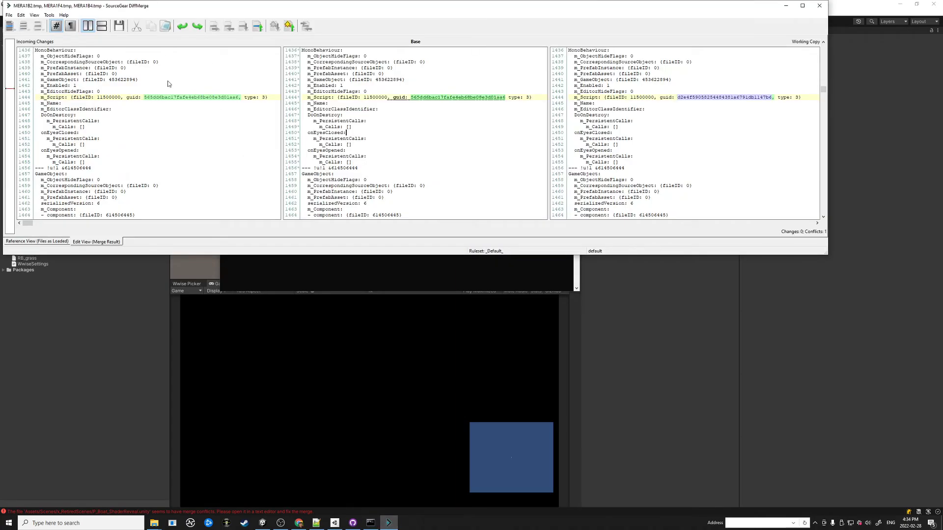
drag(138, 8, 188, 42)
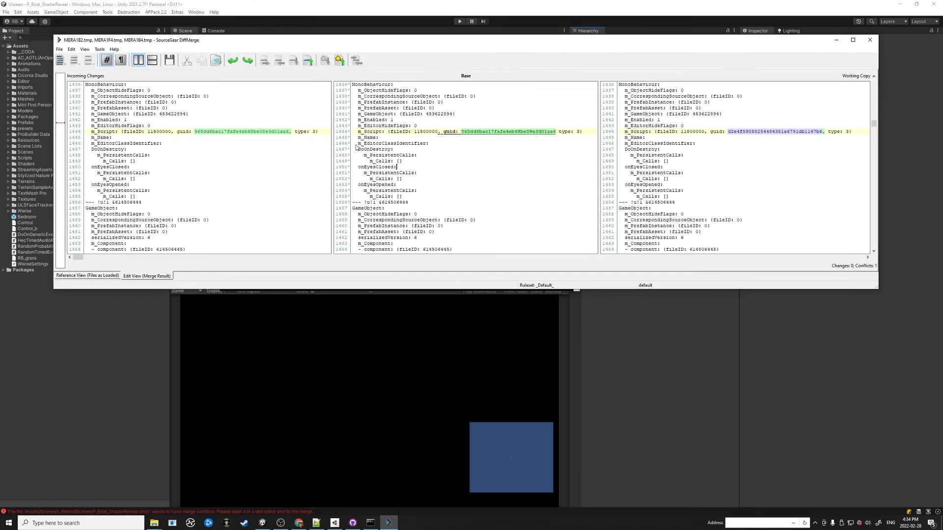
click(836, 40)
click(681, 197)
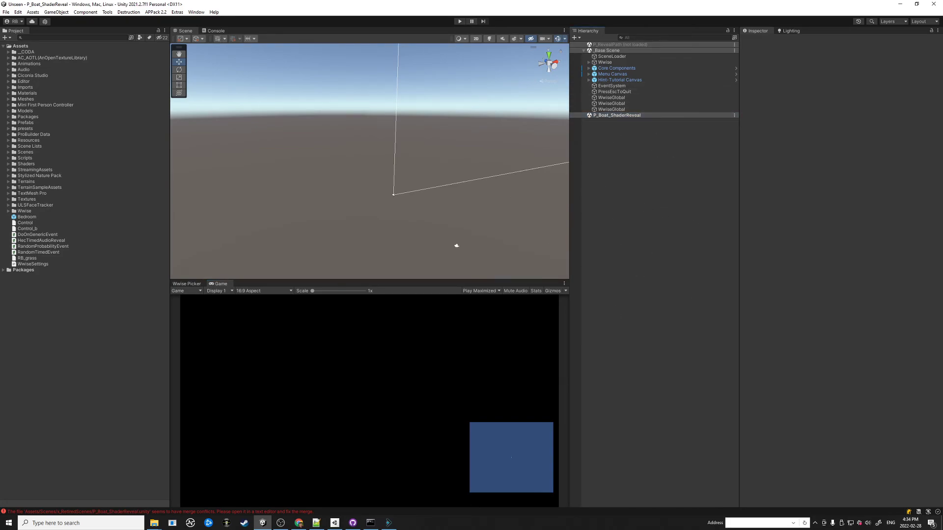
Step: Bring DiffMerge back, examine the m_Script guid in the Incoming Changes and Base versions, and minimize the window
mouse_move(352, 523)
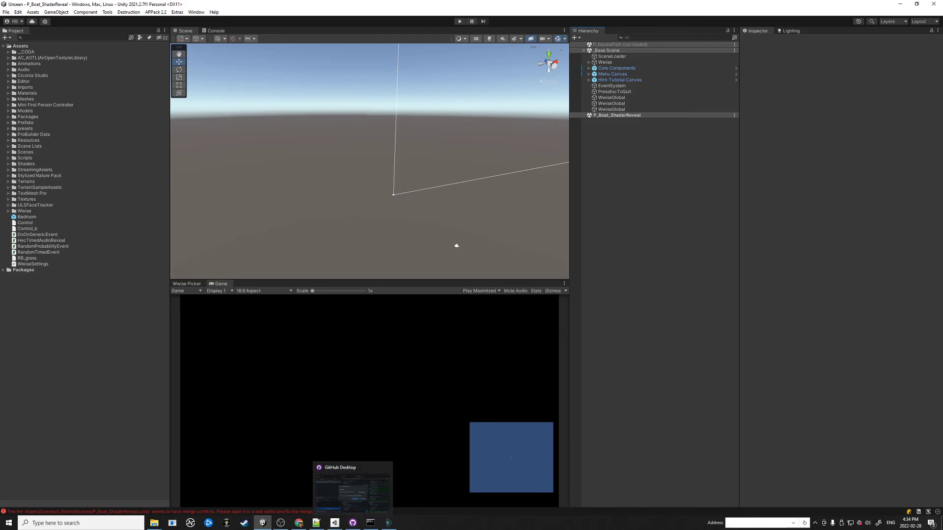
click(387, 522)
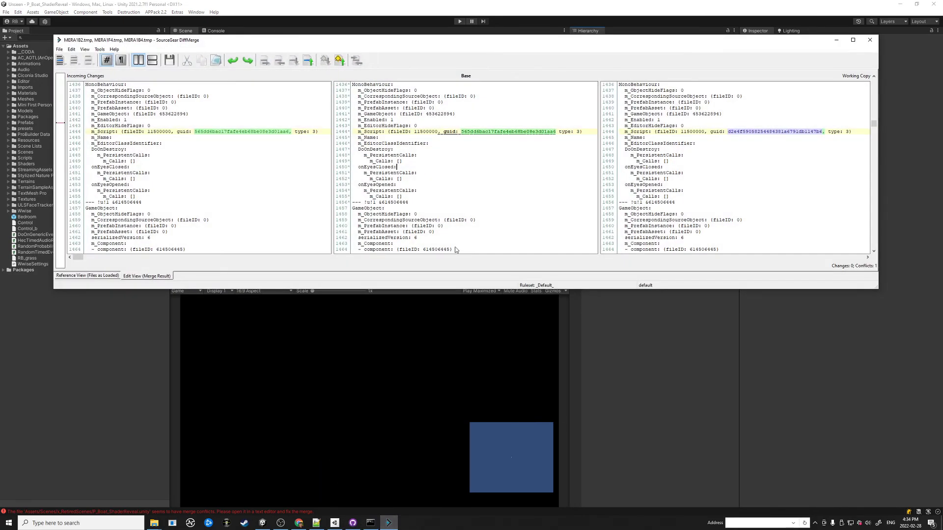
click(384, 226)
scroll(119, 154, up, 1)
mouse_move(90, 144)
mouse_down()
mouse_move(297, 157)
mouse_move(86, 137)
mouse_up()
click(283, 164)
click(147, 174)
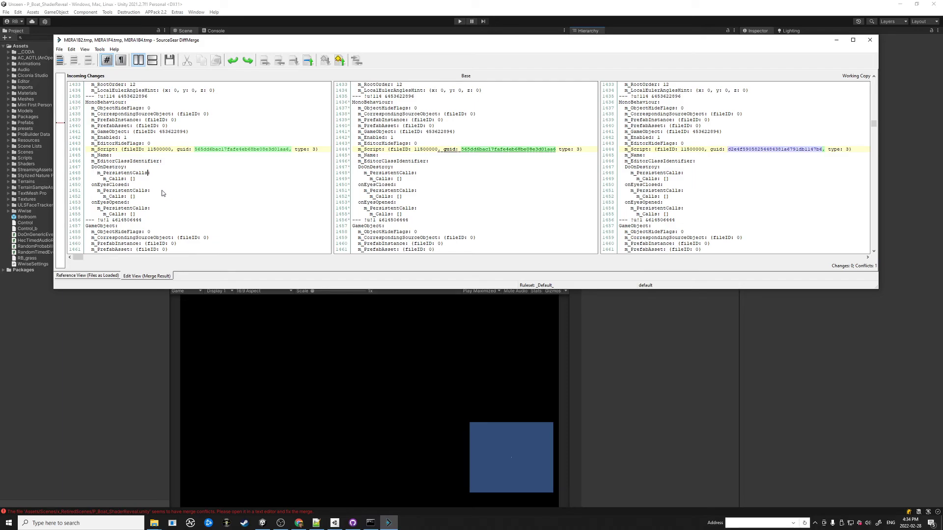
double_click(241, 149)
click(450, 152)
double_click(508, 148)
click(483, 171)
double_click(478, 146)
double_click(478, 149)
drag(478, 150, 441, 150)
click(448, 209)
scroll(446, 231, down, 2)
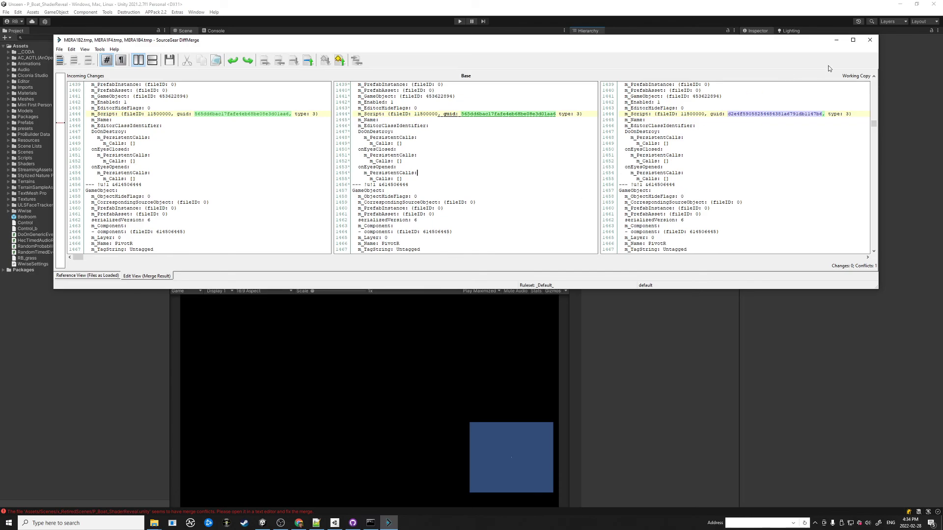
click(836, 40)
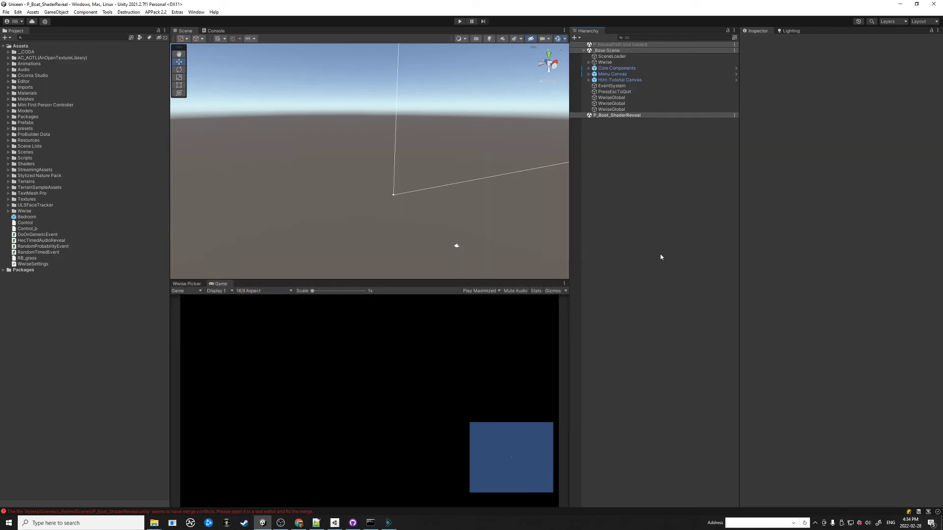